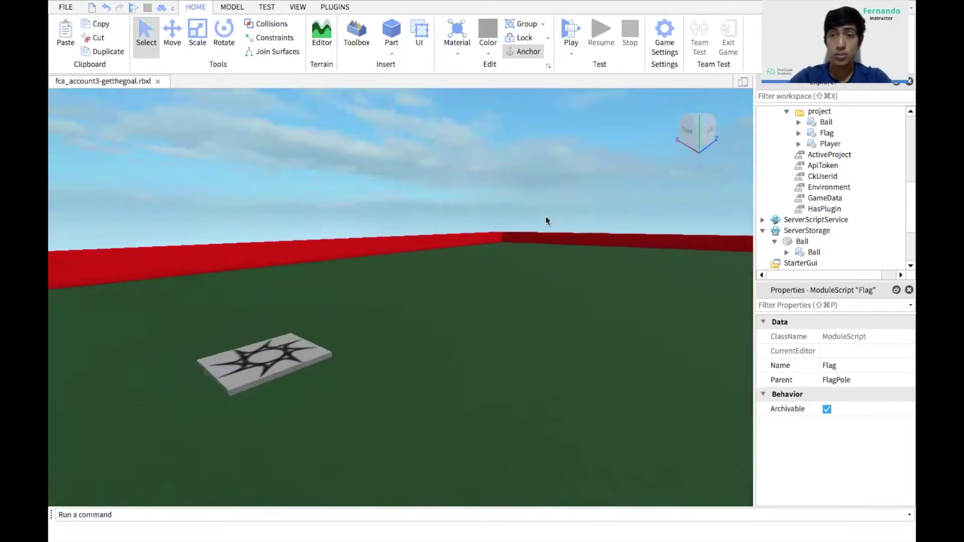
pyautogui.press('a')
pyautogui.press('w')
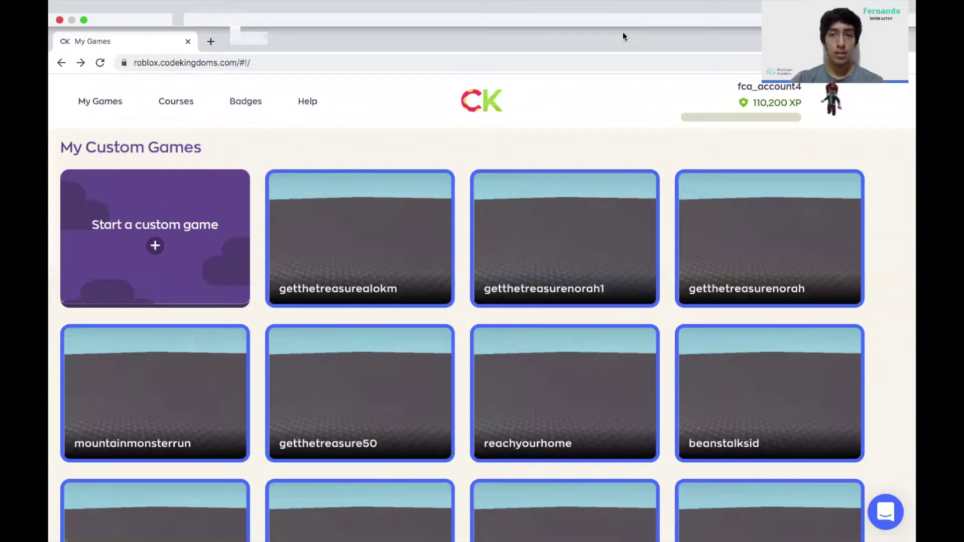
# Step: Start a custom game named getthegoal in Code Kingdoms, using the Baseplate project template
pyautogui.scroll(1, 319, 124)
pyautogui.scroll(2, 319, 125)
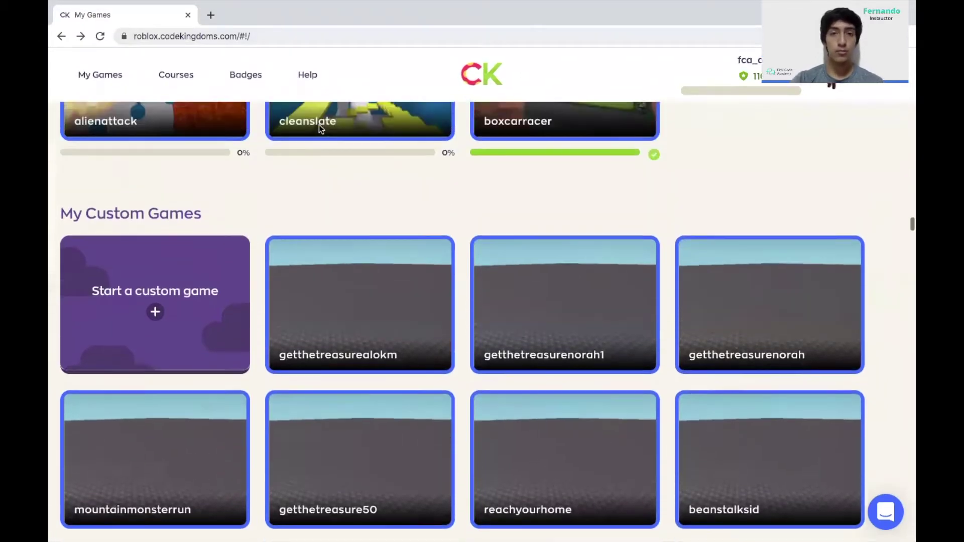
pyautogui.scroll(-2, 319, 126)
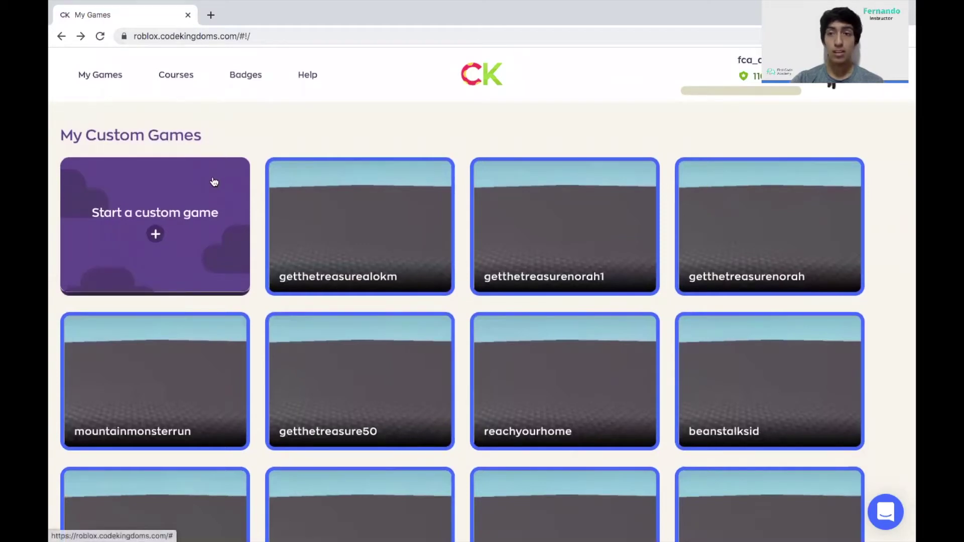
pyautogui.click(165, 254)
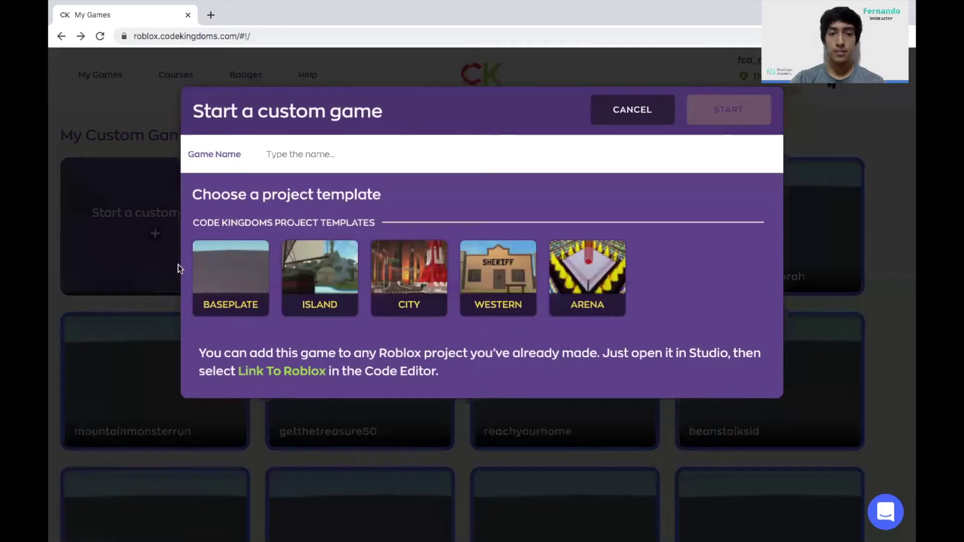
pyautogui.click(218, 282)
pyautogui.click(330, 142)
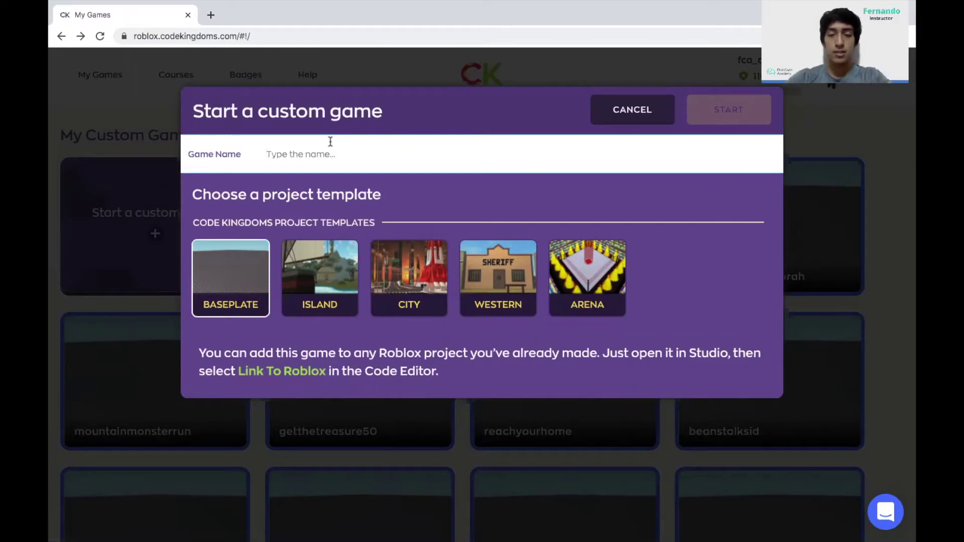
pyautogui.write('G')
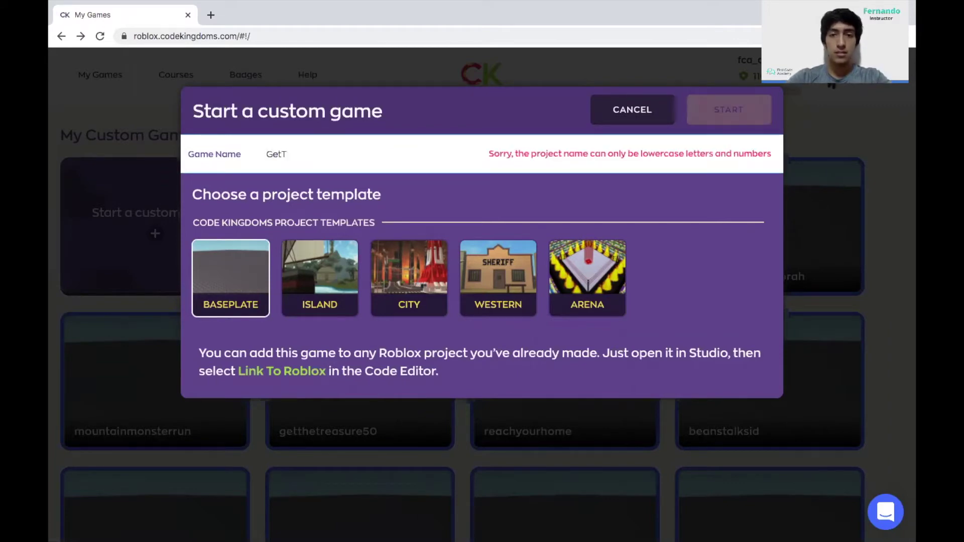
pyautogui.write('etthegoal')
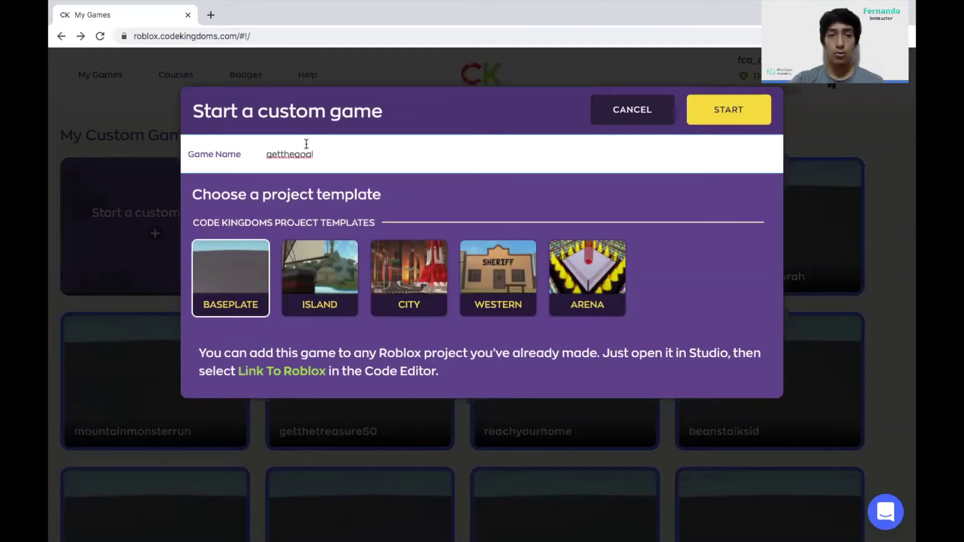
pyautogui.click(695, 107)
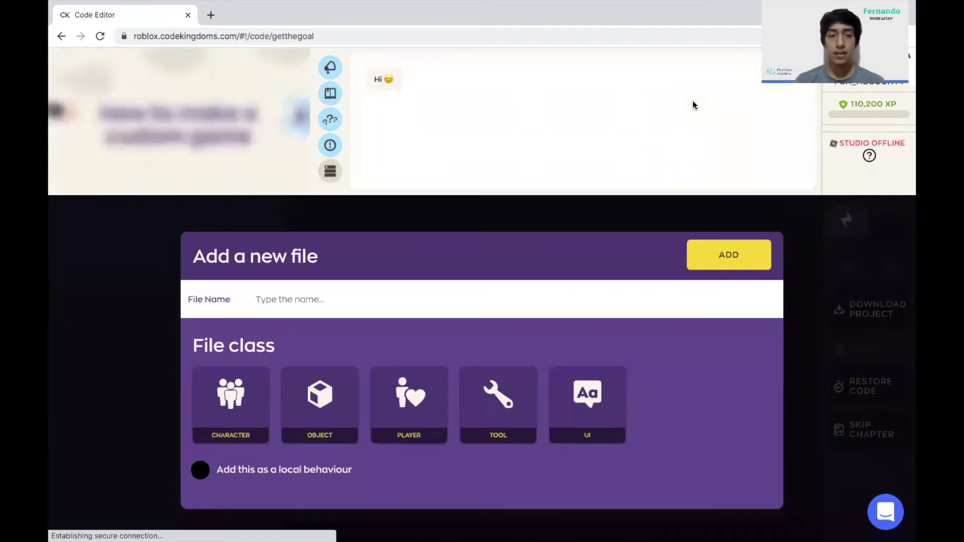
# Step: Add a new code file named Ball with the Object file class
pyautogui.scroll(-2, 590, 362)
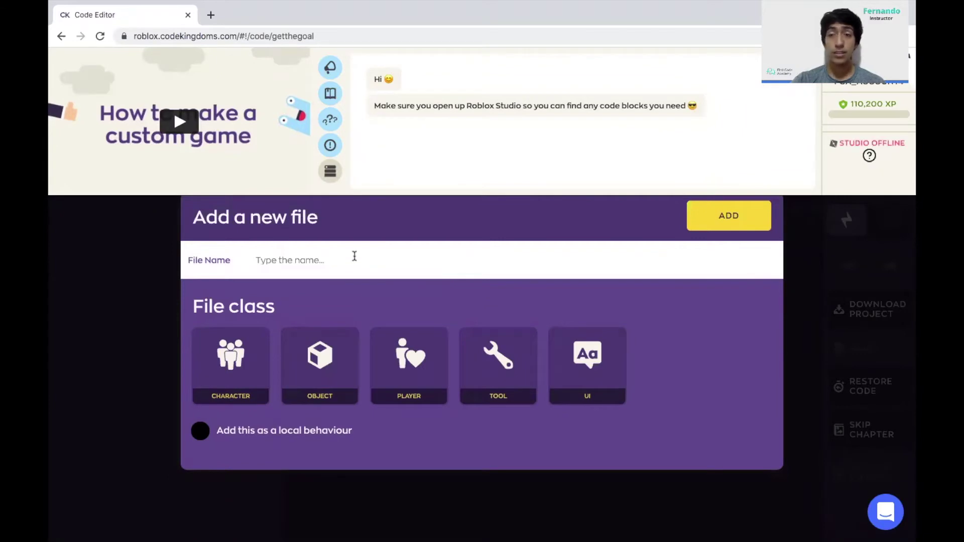
pyautogui.click(355, 257)
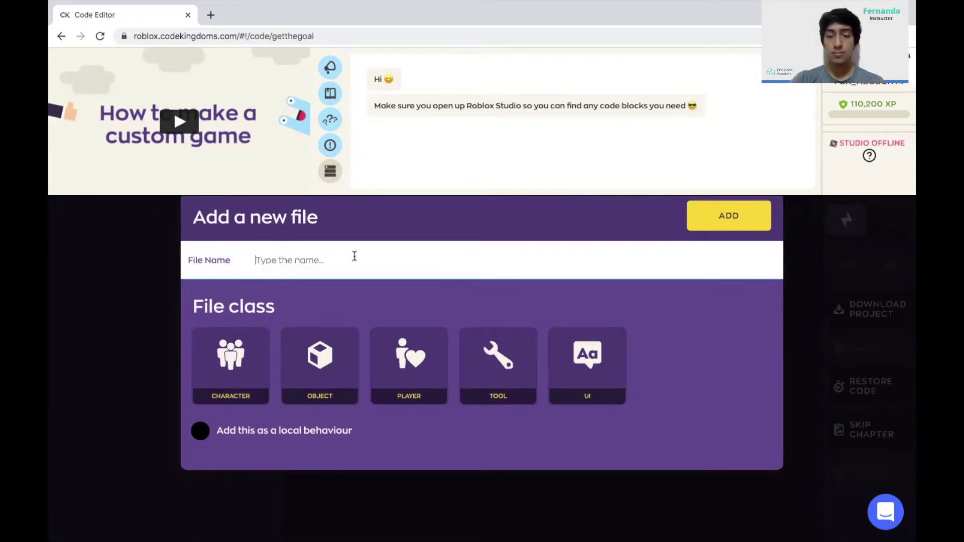
pyautogui.write('h')
pyautogui.press('BackSpace')
pyautogui.write('Ball')
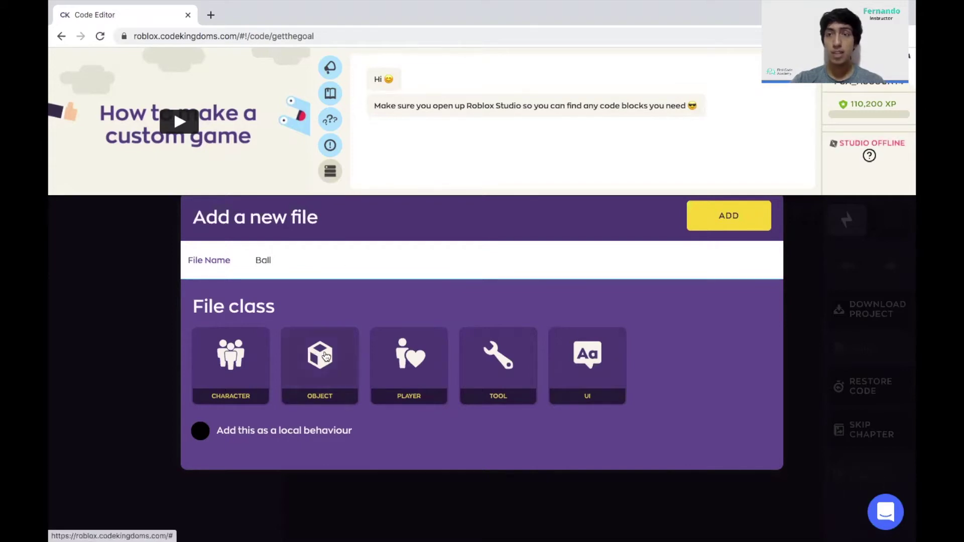
pyautogui.click(326, 356)
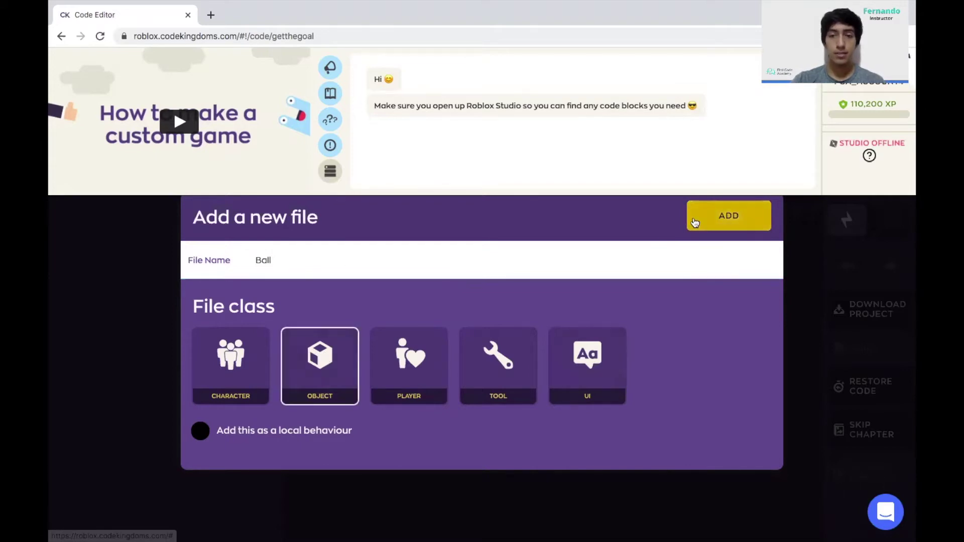
pyautogui.click(695, 222)
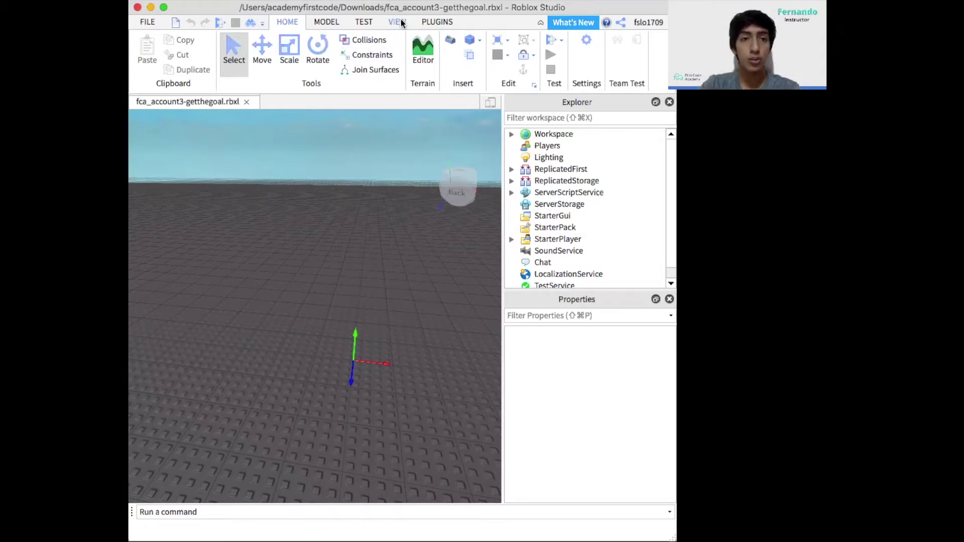
pyautogui.click(397, 22)
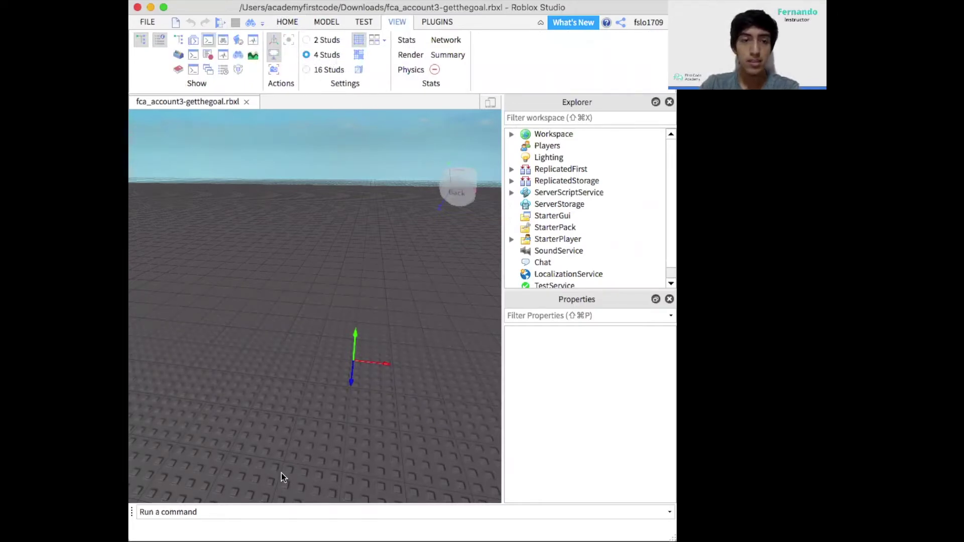
pyautogui.moveTo(339, 463); pyautogui.dragTo(338, 463, button='right')
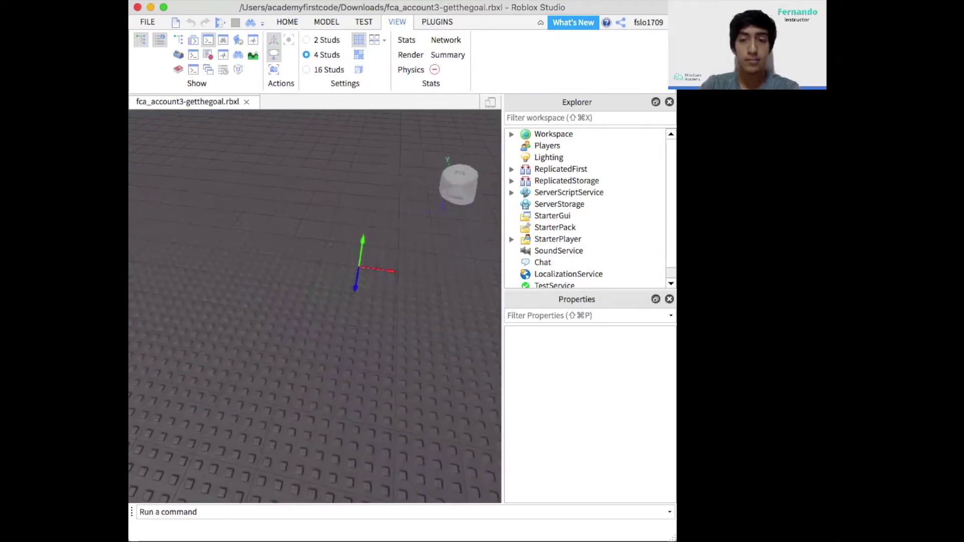
pyautogui.press('super+Tab')
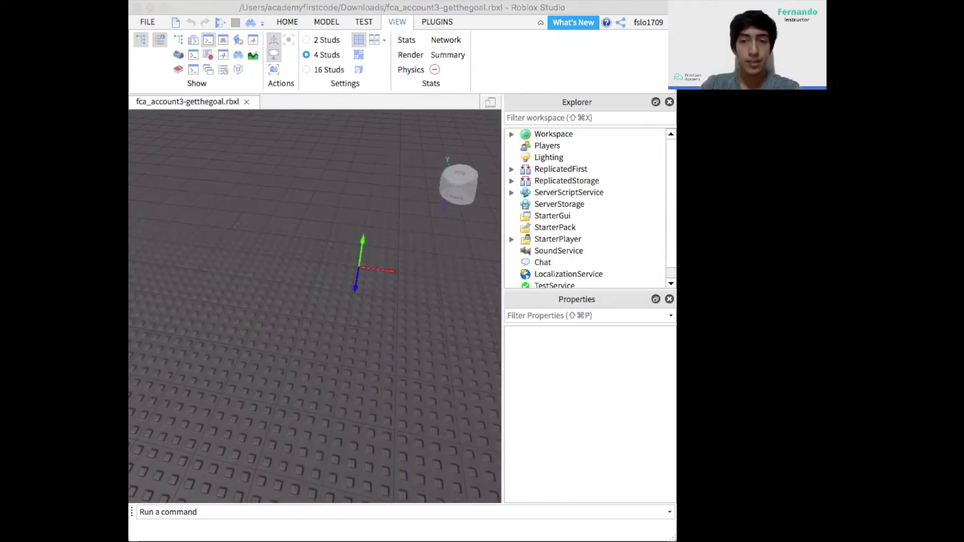
# Step: Insert a block part and move it farther back on the baseplate
pyautogui.click(289, 23)
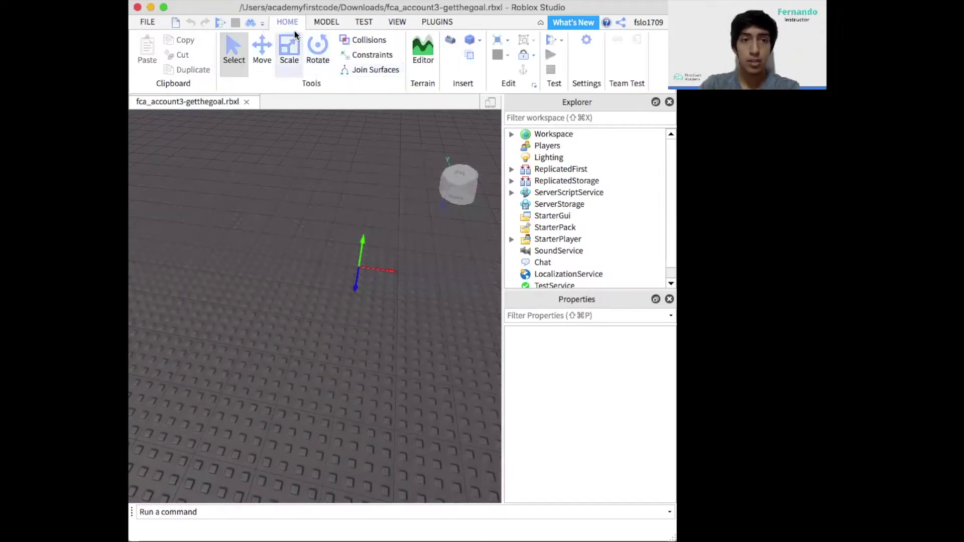
pyautogui.click(479, 42)
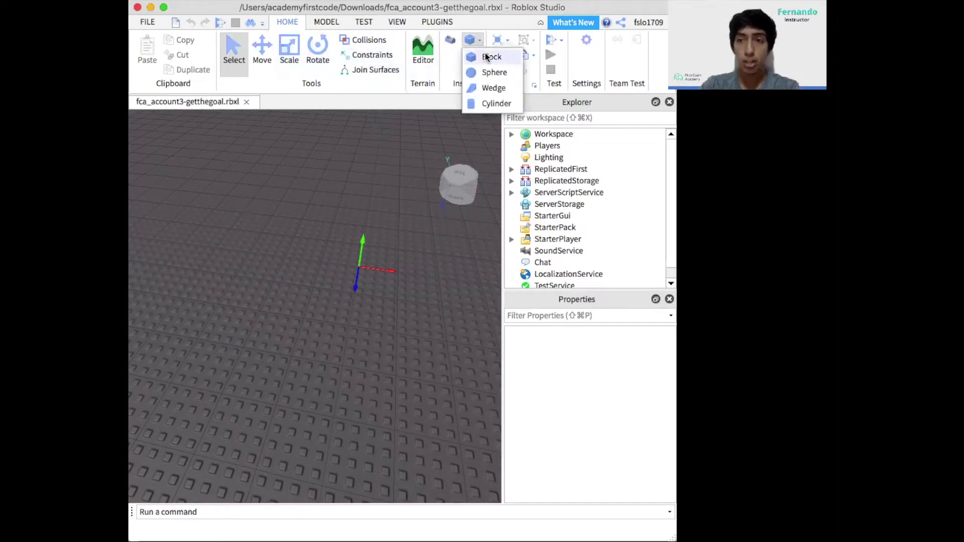
pyautogui.click(486, 57)
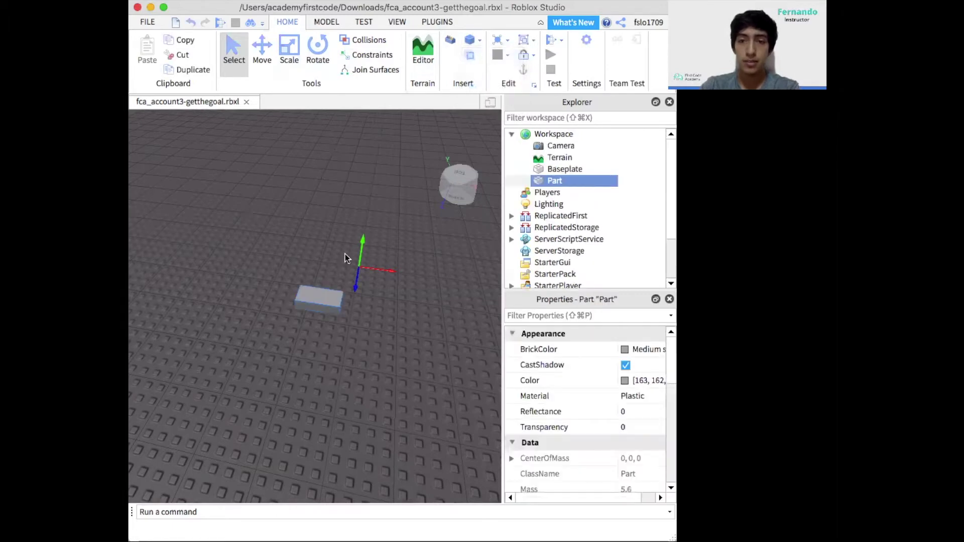
pyautogui.moveTo(321, 299); pyautogui.dragTo(268, 215)
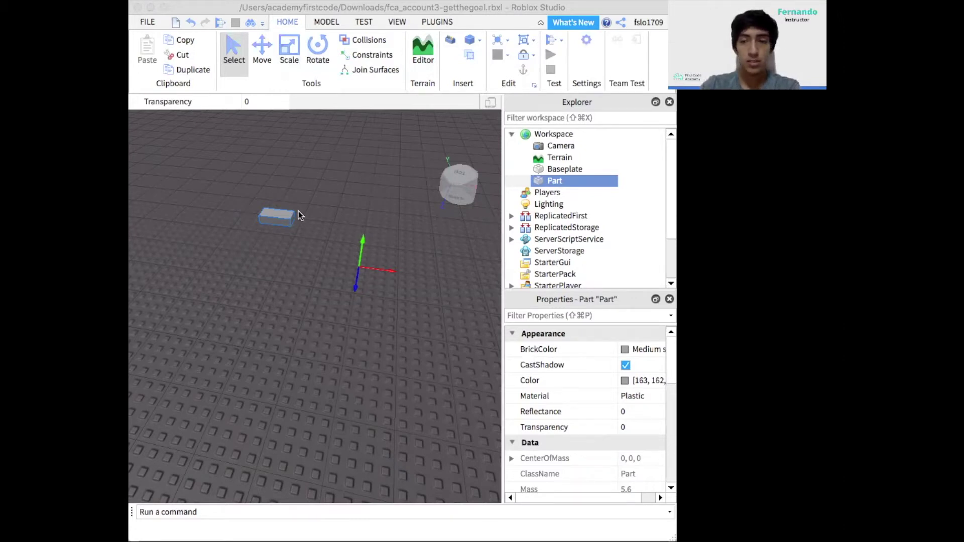
pyautogui.moveTo(279, 217); pyautogui.dragTo(227, 211)
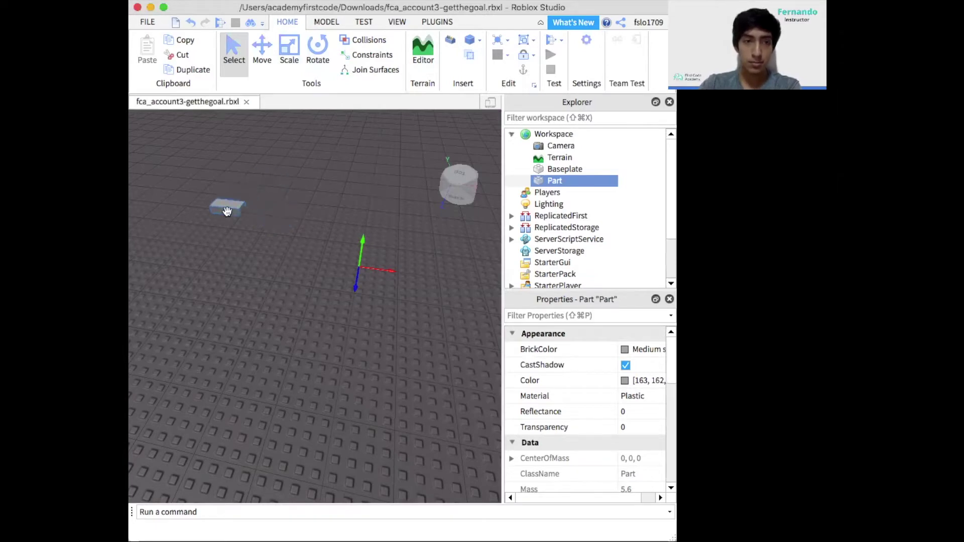
# Step: Scale the block out in length and width into a large, flat rectangular slab
pyautogui.click(289, 53)
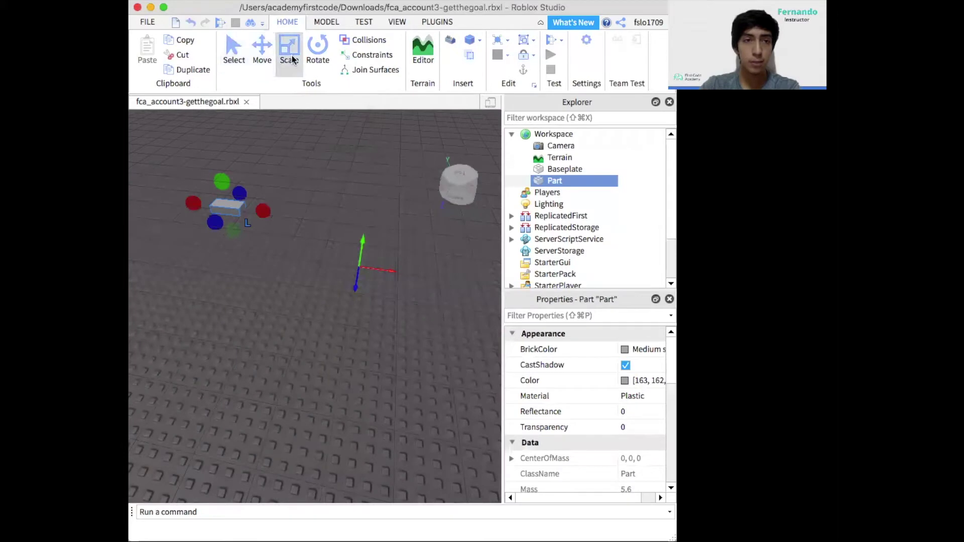
pyautogui.moveTo(269, 209); pyautogui.dragTo(295, 368)
pyautogui.moveTo(308, 233); pyautogui.dragTo(334, 257)
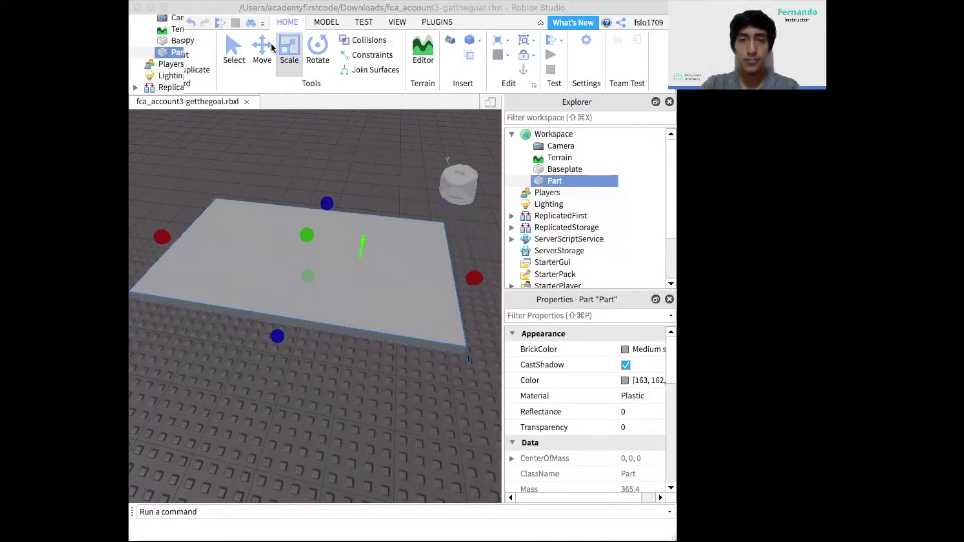
# Step: Apply the Grass material to the slab and colour it dark green
pyautogui.click(496, 39)
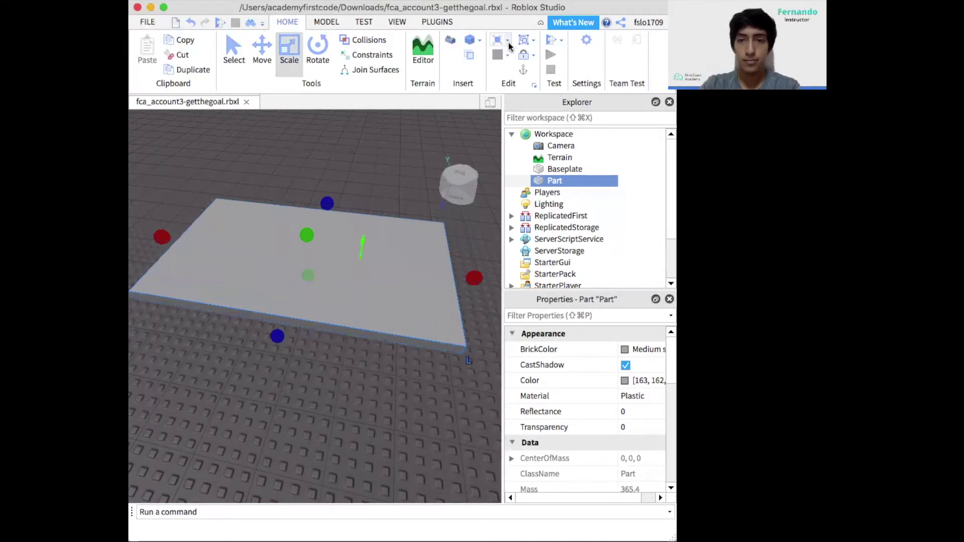
pyautogui.click(508, 41)
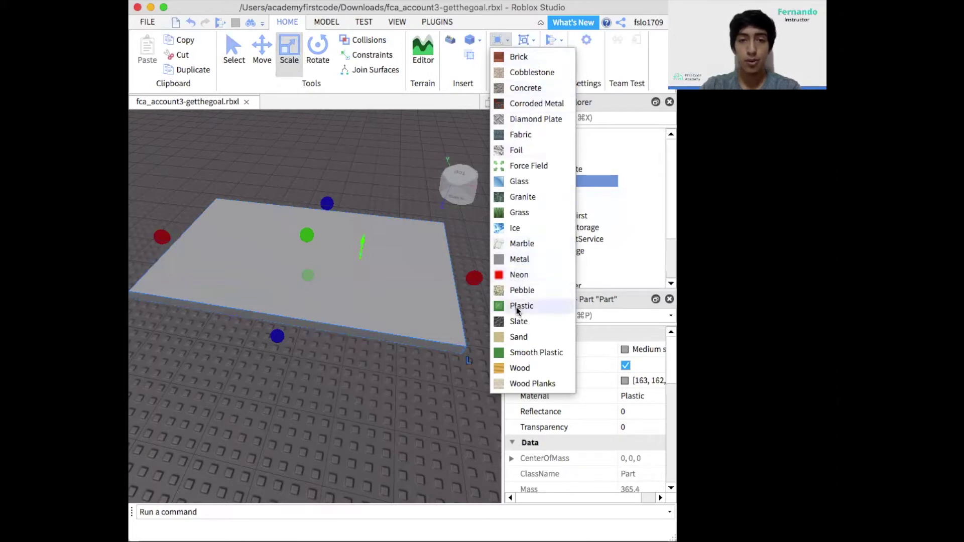
pyautogui.click(526, 217)
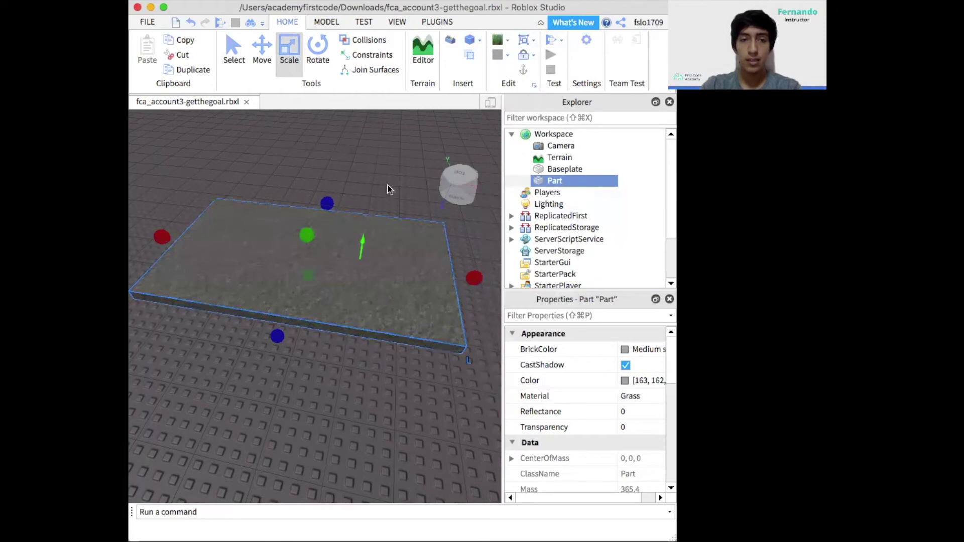
pyautogui.click(506, 56)
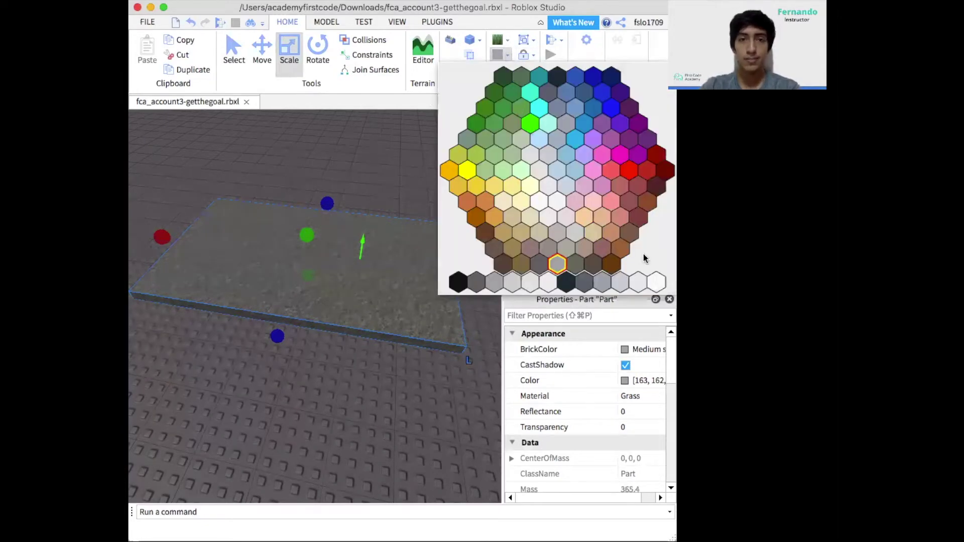
pyautogui.click(503, 80)
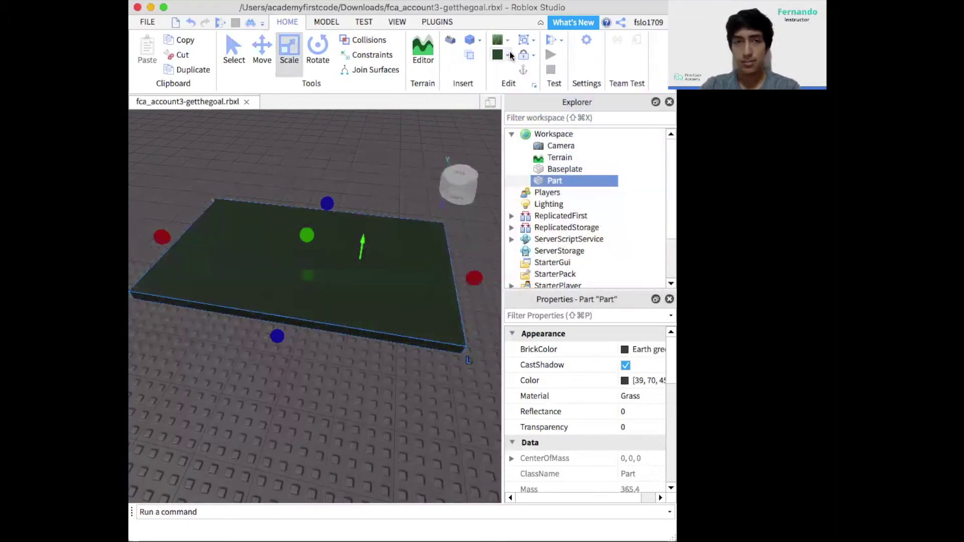
pyautogui.click(506, 57)
pyautogui.click(512, 93)
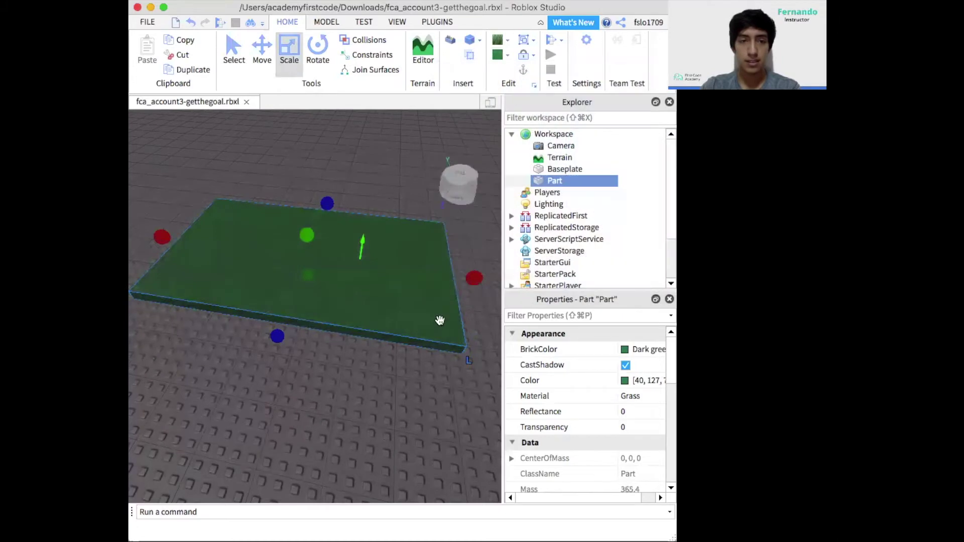
# Step: Scale the grass slab out across the baseplate's width and back to its far edge
pyautogui.scroll(5, 395, 332)
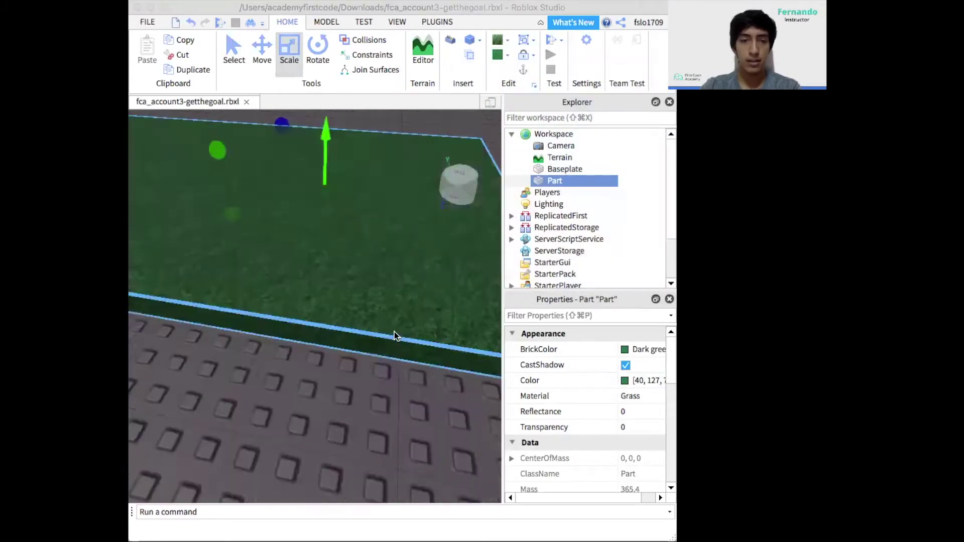
pyautogui.scroll(-10, 340, 285)
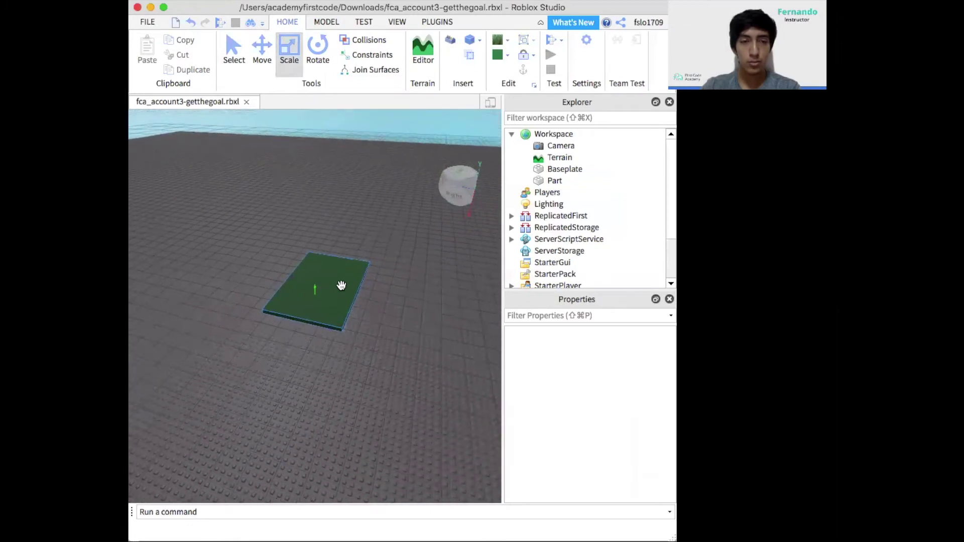
pyautogui.scroll(-6, 341, 285)
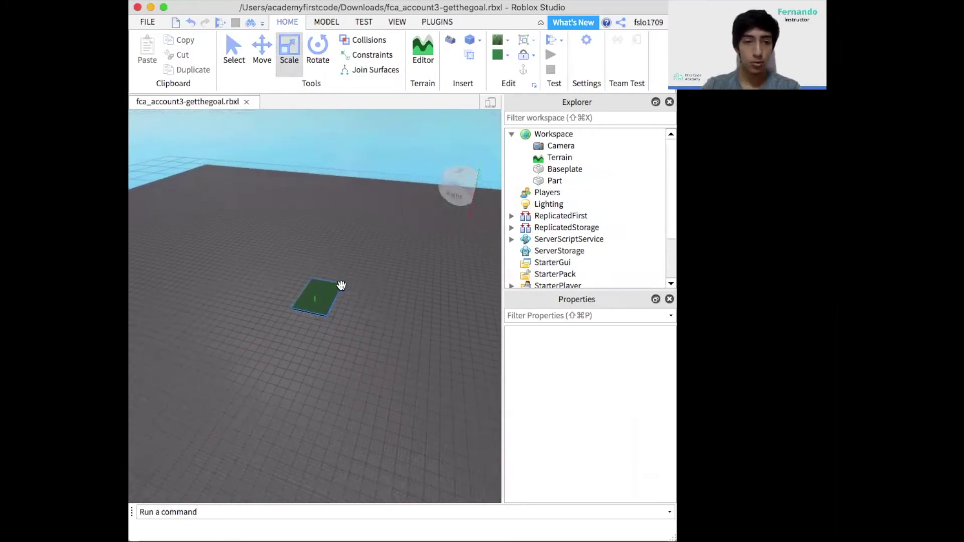
pyautogui.scroll(-6, 341, 285)
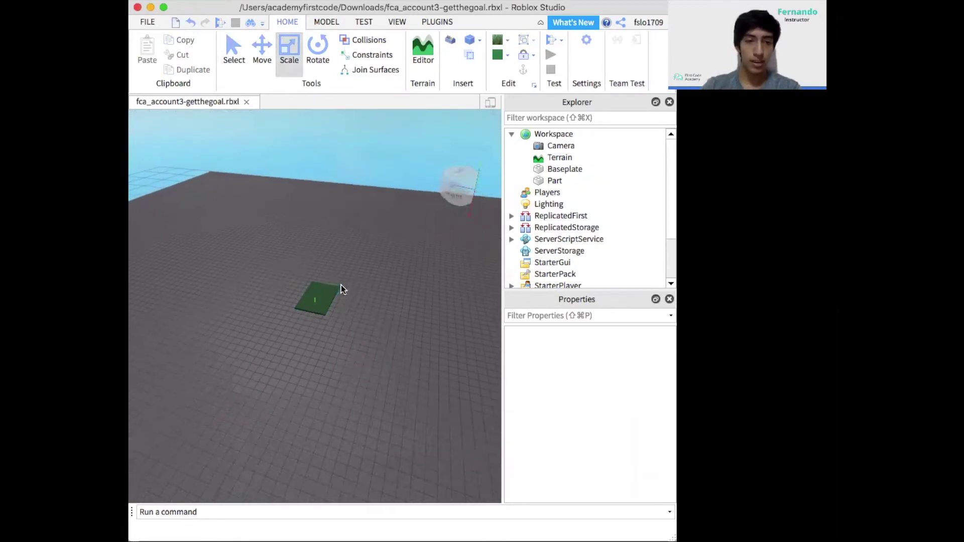
pyautogui.scroll(-3, 342, 286)
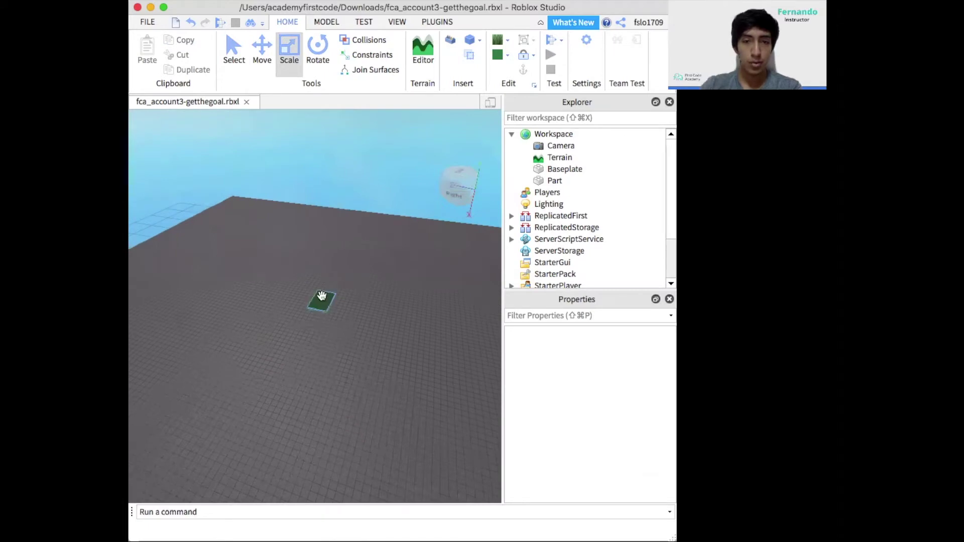
pyautogui.click(321, 295)
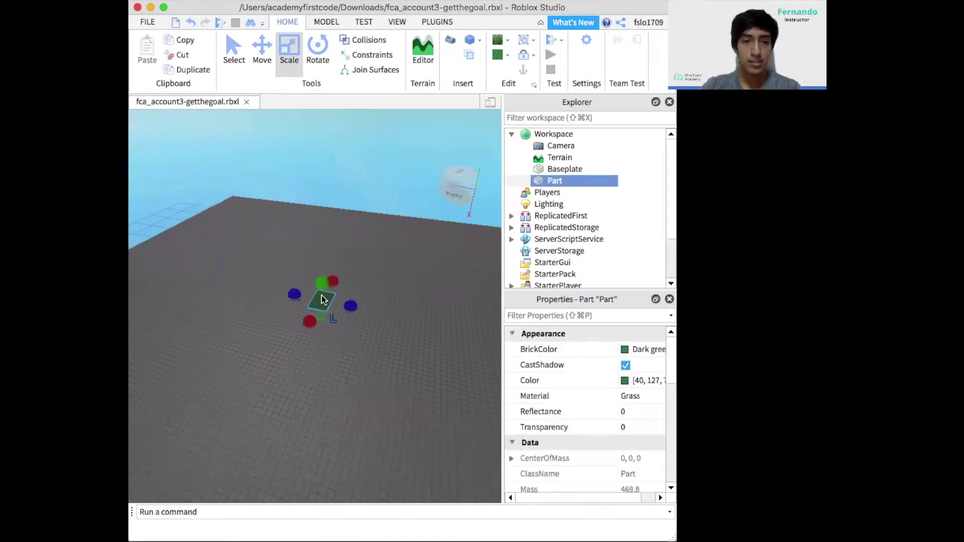
pyautogui.moveTo(291, 289); pyautogui.dragTo(134, 260)
pyautogui.moveTo(350, 306); pyautogui.dragTo(497, 337)
pyautogui.moveTo(306, 273); pyautogui.dragTo(362, 211)
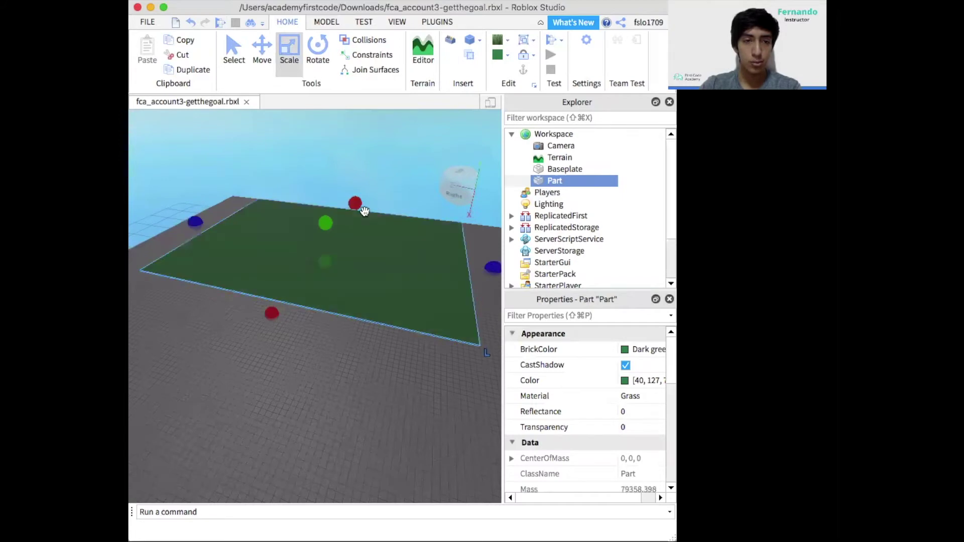
# Step: Stretch the slab's remaining sides outward until the grass covers the whole baseplate
pyautogui.moveTo(279, 319); pyautogui.dragTo(240, 423)
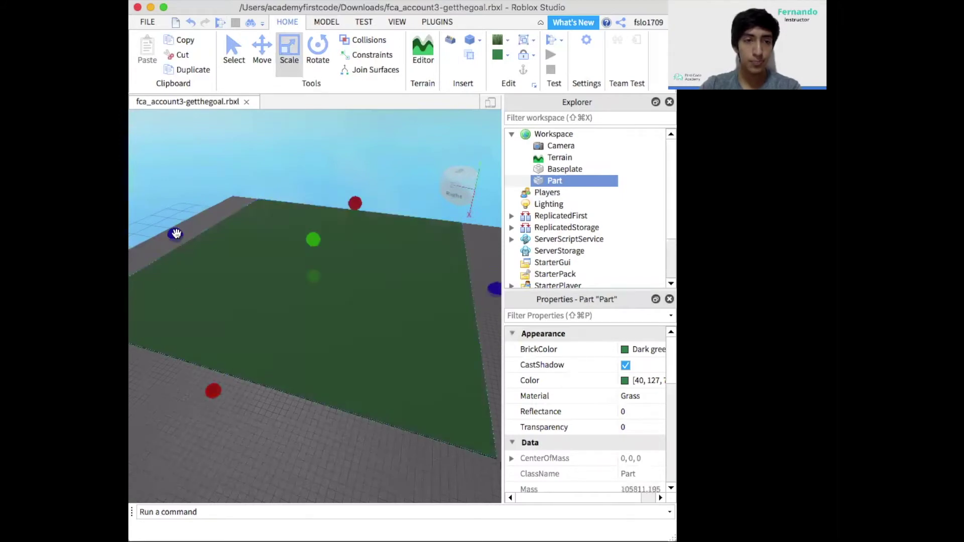
pyautogui.moveTo(176, 233); pyautogui.dragTo(146, 230)
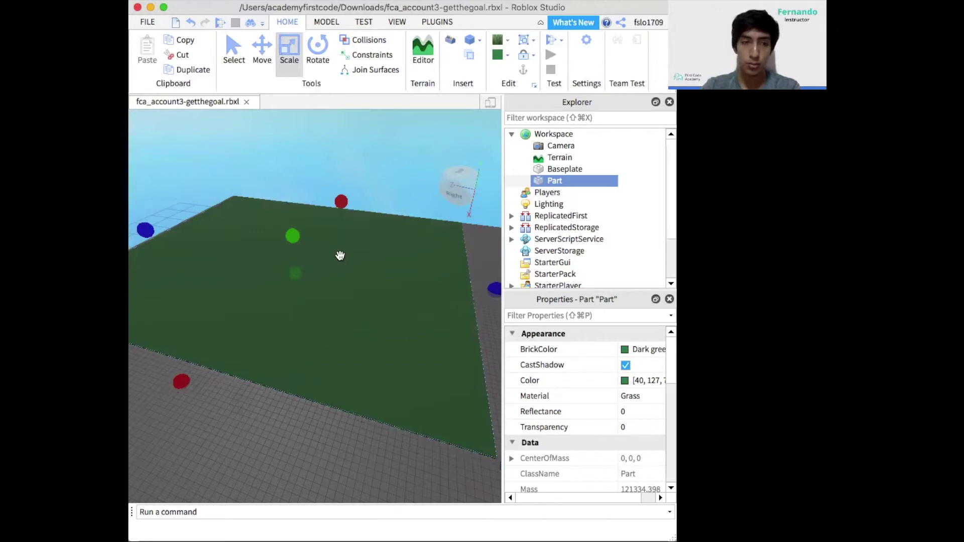
pyautogui.moveTo(340, 256); pyautogui.dragTo(341, 259, button='right')
pyautogui.moveTo(272, 266); pyautogui.dragTo(355, 243)
pyautogui.moveTo(236, 362); pyautogui.dragTo(235, 361, button='right')
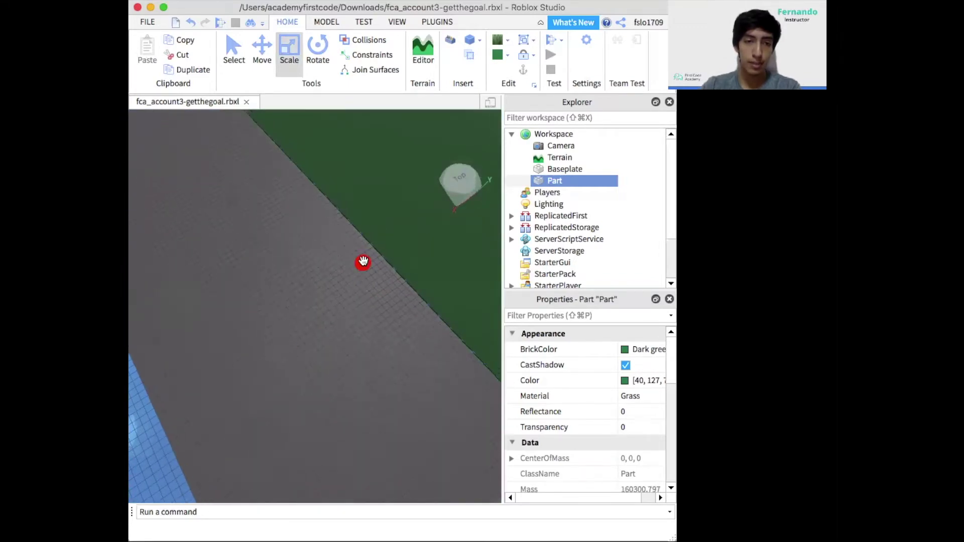
pyautogui.moveTo(363, 261); pyautogui.dragTo(130, 423)
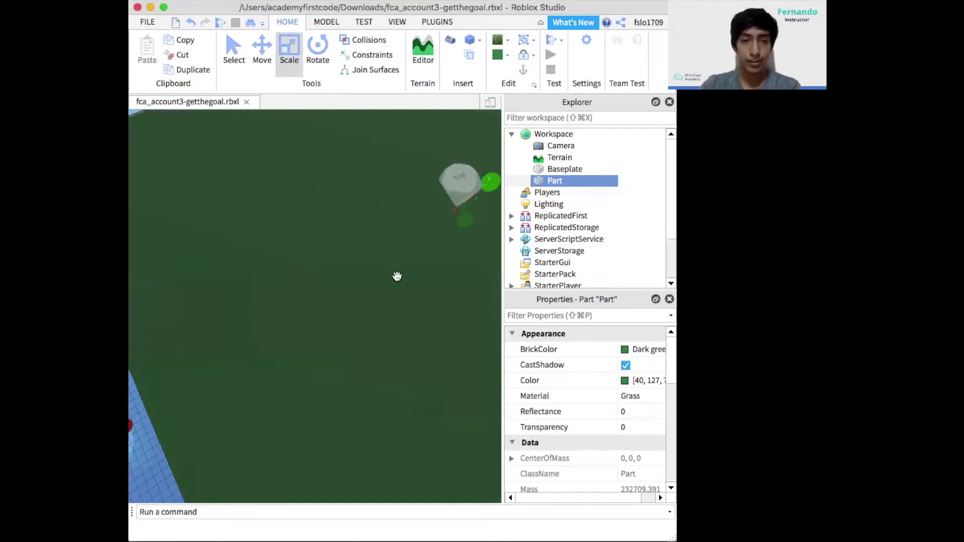
# Step: Anchor the grass slab so it stays fixed in place
pyautogui.moveTo(397, 277); pyautogui.dragTo(397, 276, button='right')
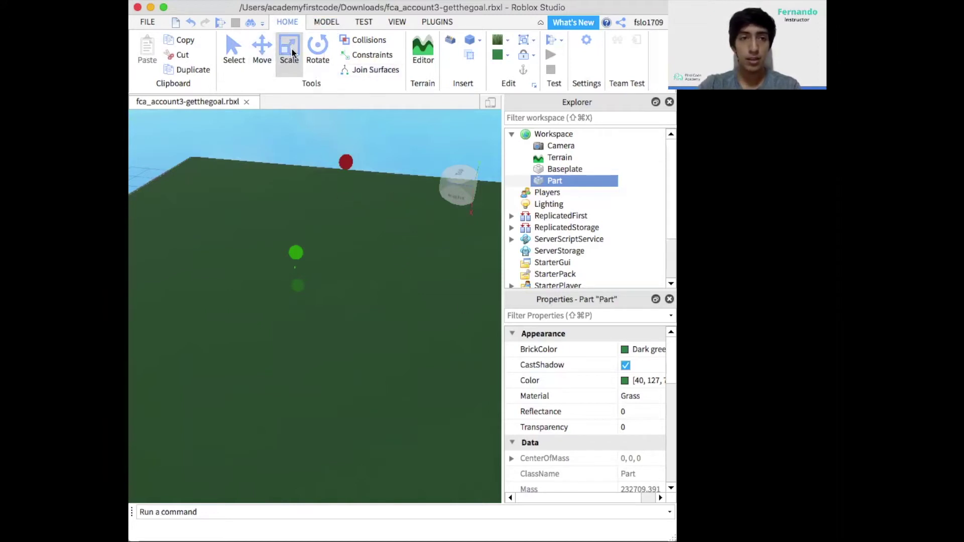
pyautogui.click(524, 69)
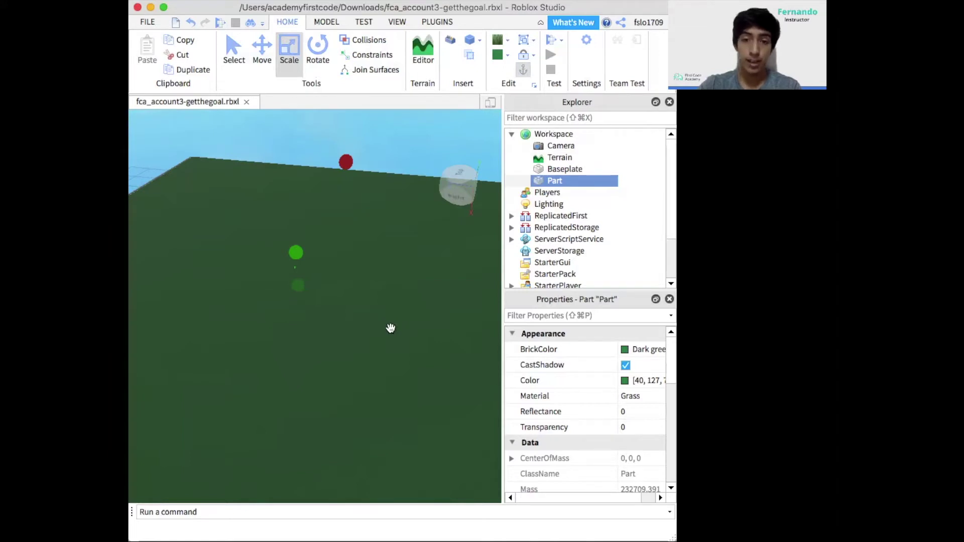
pyautogui.moveTo(332, 338); pyautogui.dragTo(332, 339, button='right')
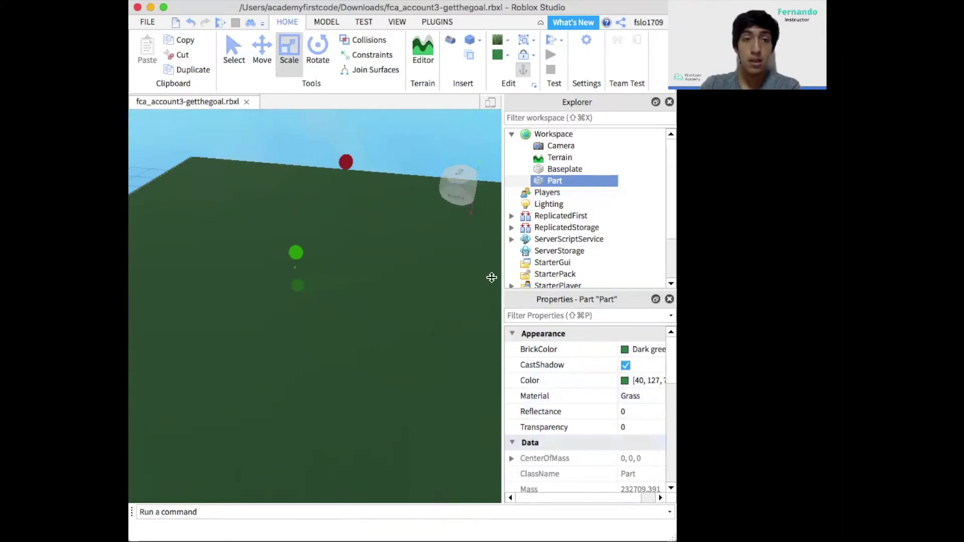
# Step: Set the Y value of the grass slab's Size property to 20 to thicken it
pyautogui.click(396, 21)
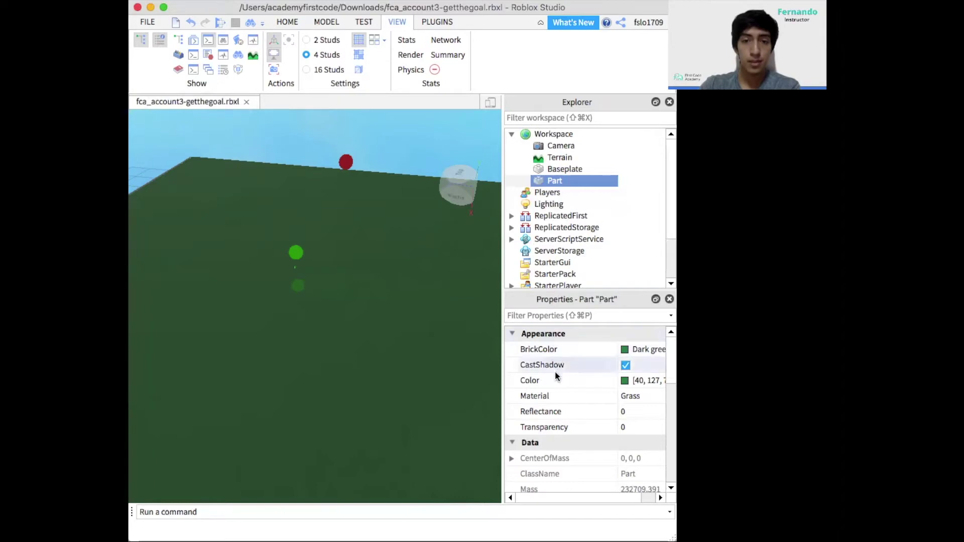
pyautogui.scroll(-5, 603, 421)
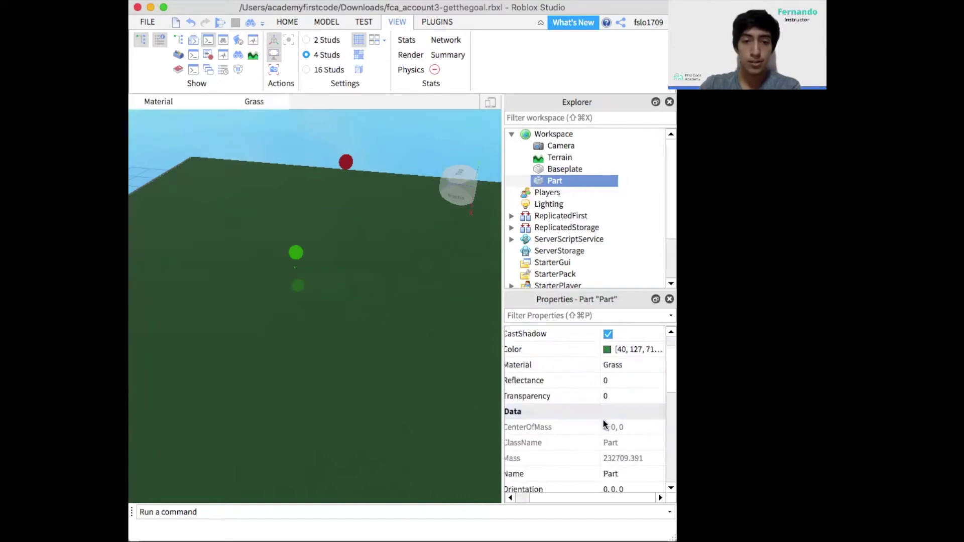
pyautogui.scroll(-1, 603, 424)
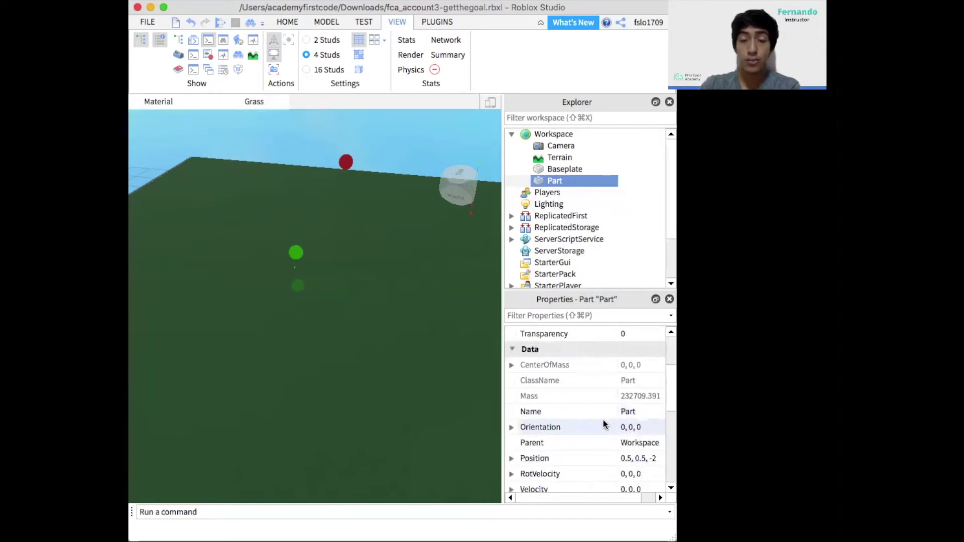
pyautogui.scroll(-2, 604, 424)
pyautogui.scroll(-1, 603, 425)
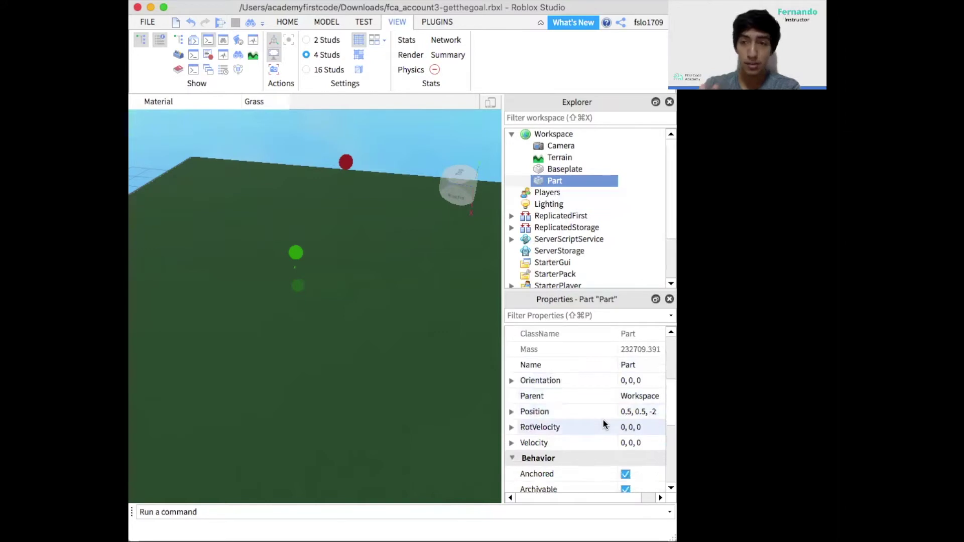
pyautogui.scroll(-7, 604, 424)
pyautogui.scroll(5, 604, 424)
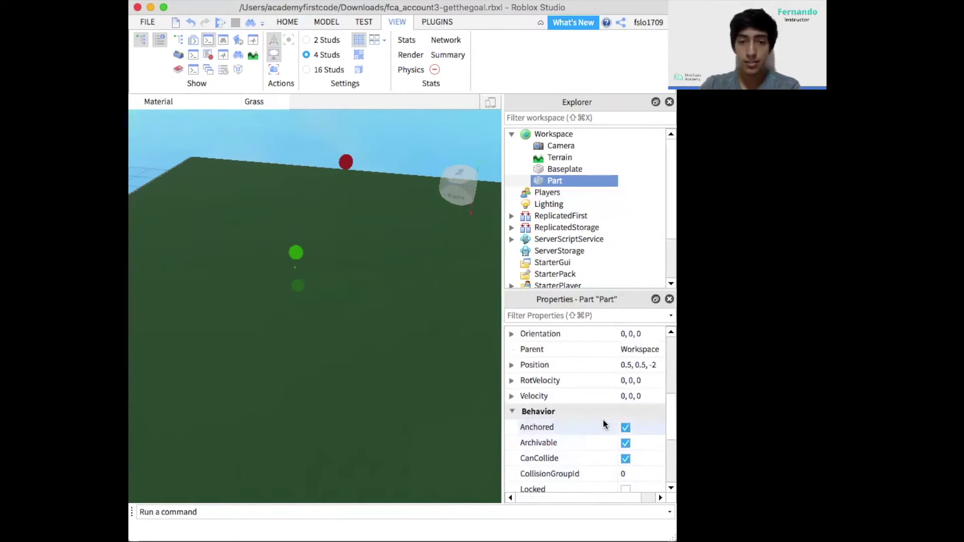
pyautogui.scroll(-1, 604, 424)
pyautogui.scroll(3, 604, 424)
pyautogui.scroll(-7, 604, 423)
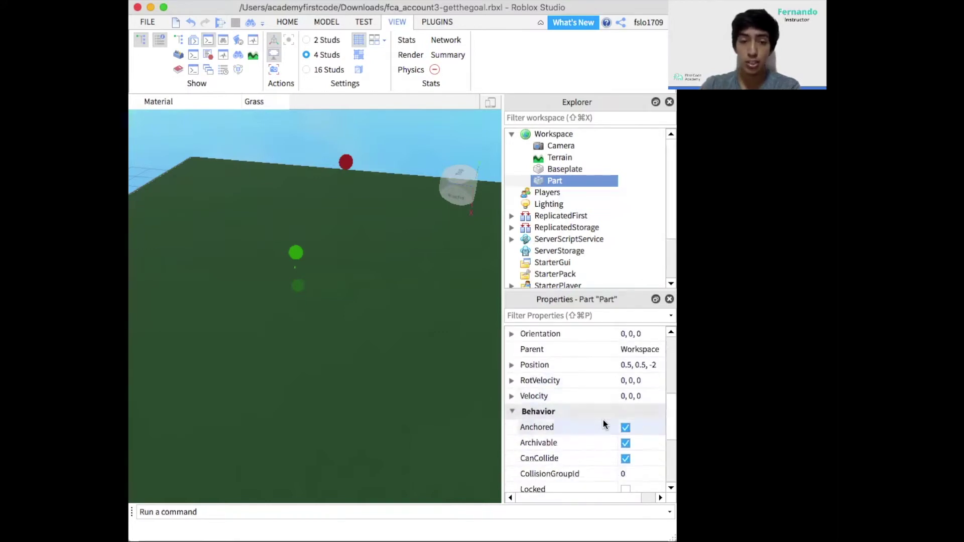
pyautogui.scroll(-5, 604, 425)
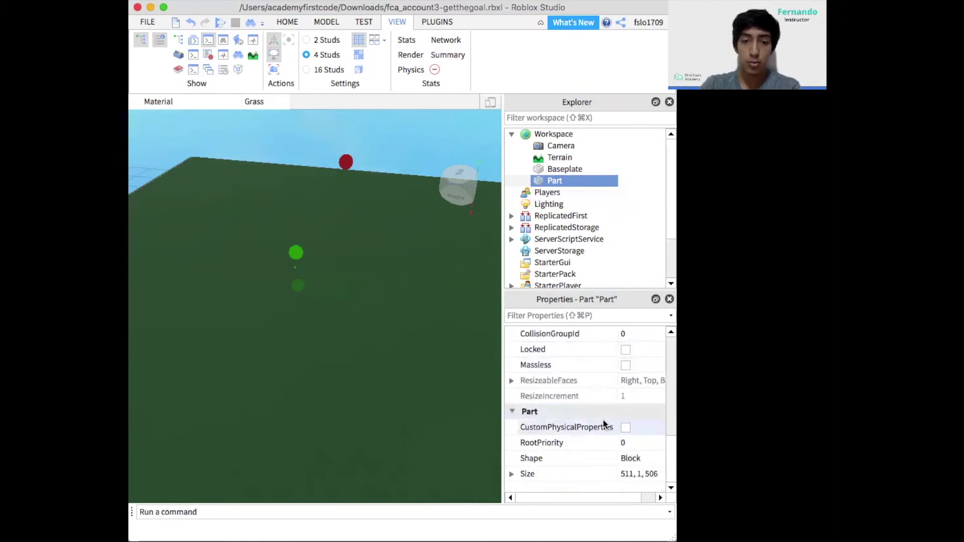
pyautogui.click(626, 473)
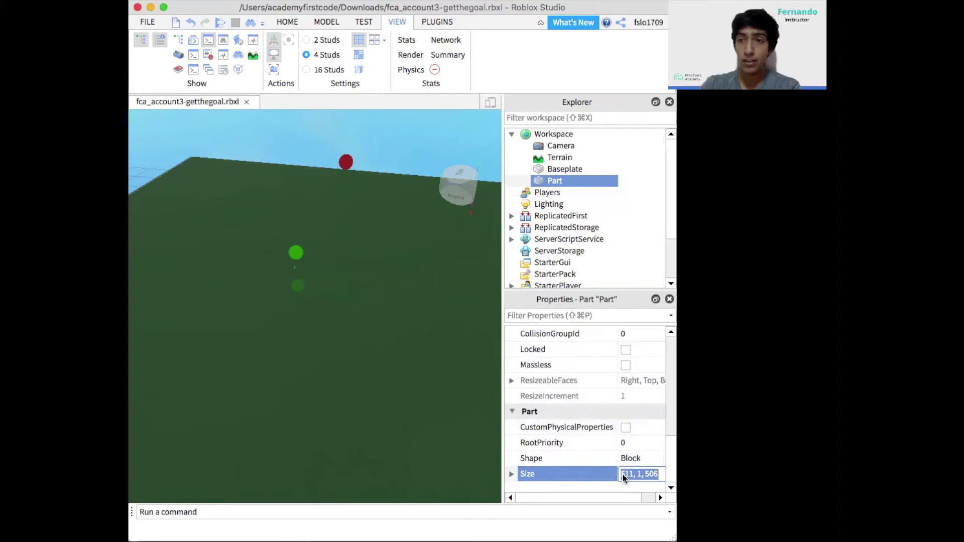
pyautogui.hscroll(1, 623, 474)
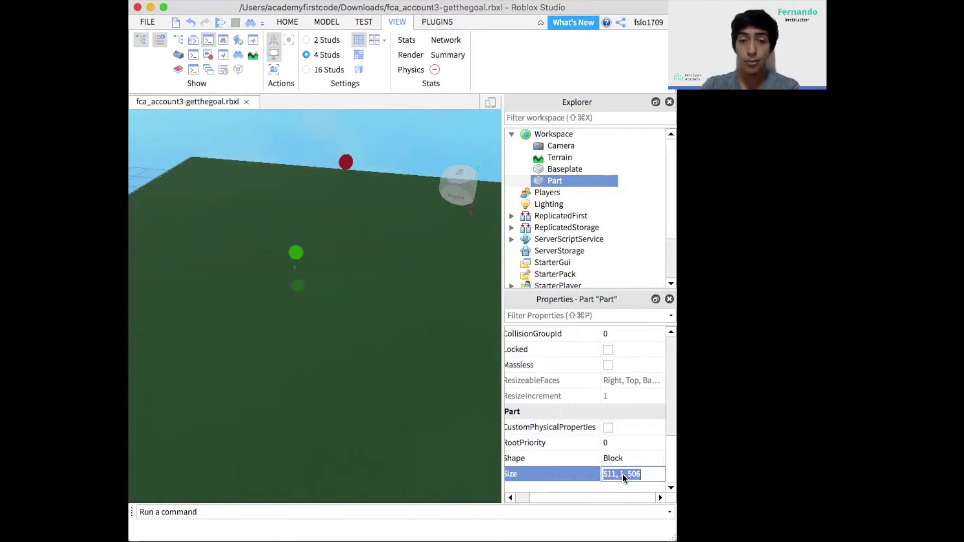
pyautogui.hscroll(-2, 622, 475)
pyautogui.click(512, 474)
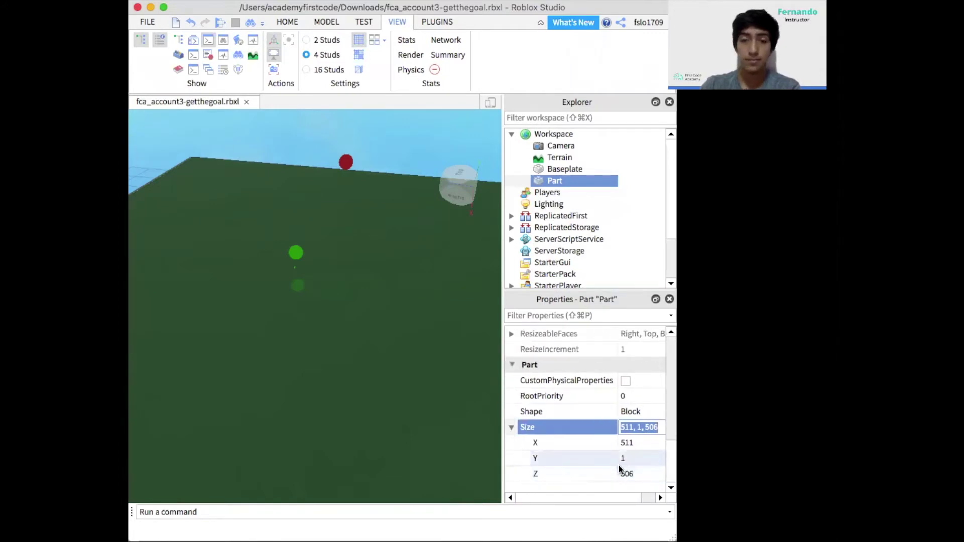
pyautogui.click(653, 463)
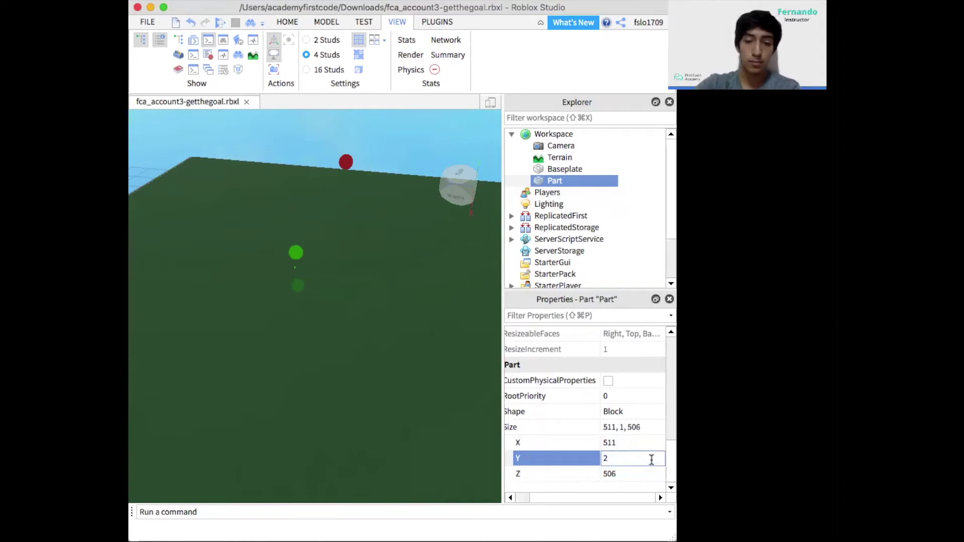
pyautogui.press('Return')
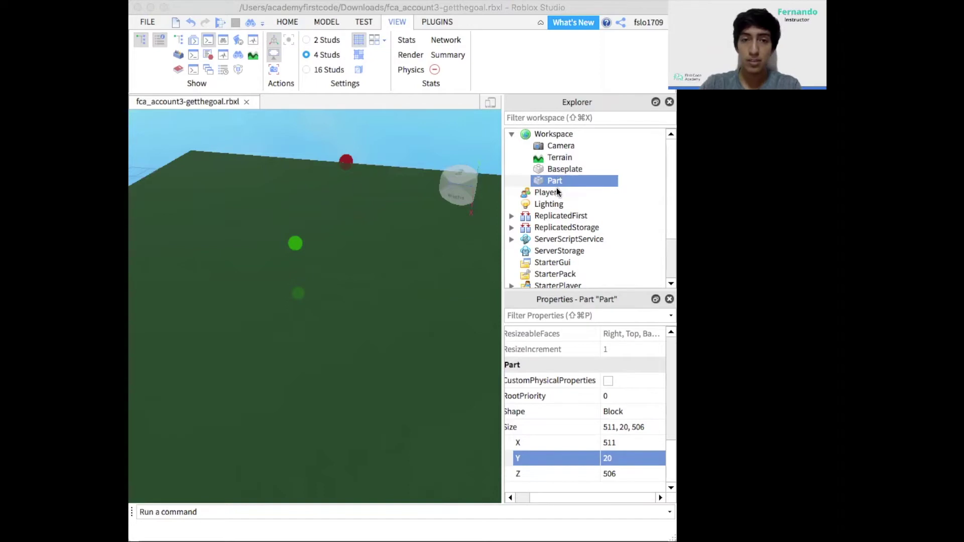
# Step: Delete the Baseplate from the Workspace, leaving the grass slab as the ground
pyautogui.click(559, 109)
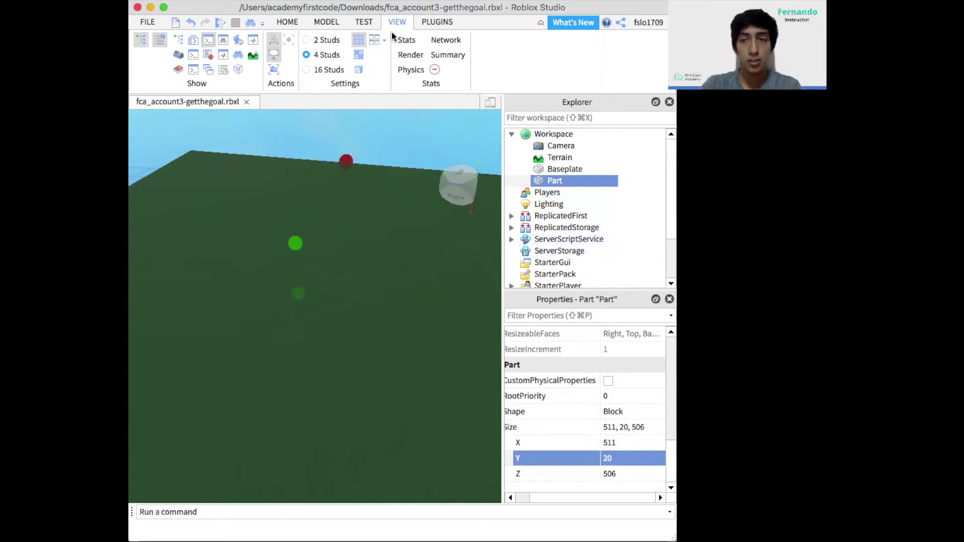
pyautogui.click(141, 42)
pyautogui.click(140, 42)
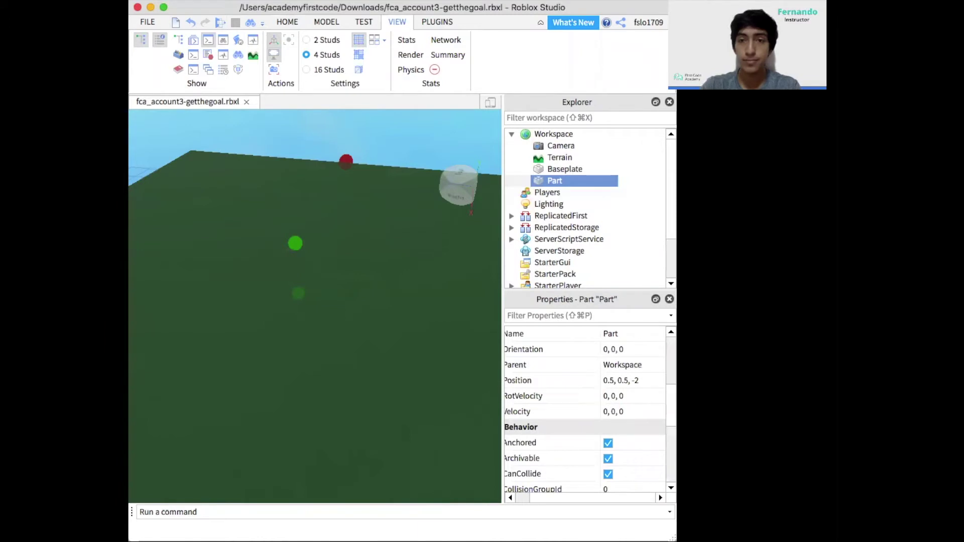
pyautogui.click(555, 172)
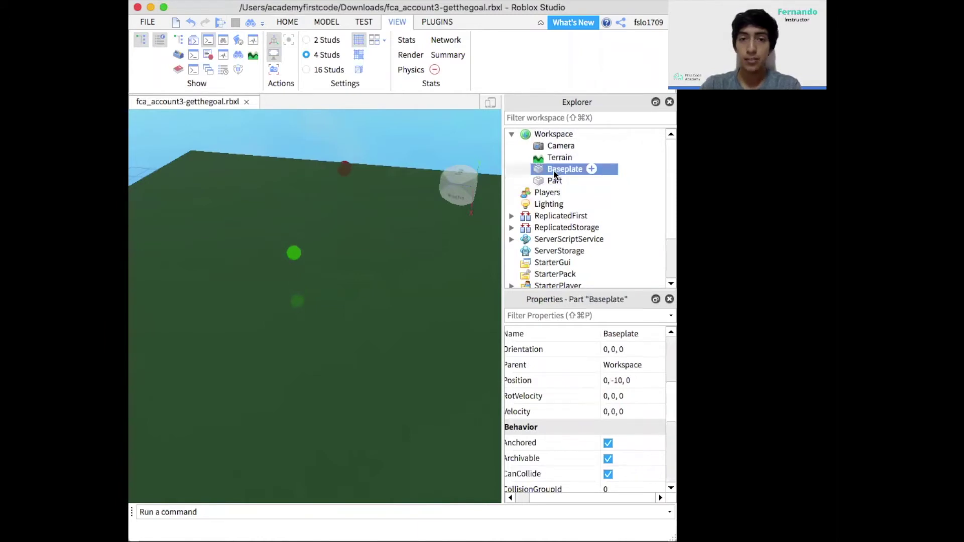
pyautogui.rightClick(554, 173)
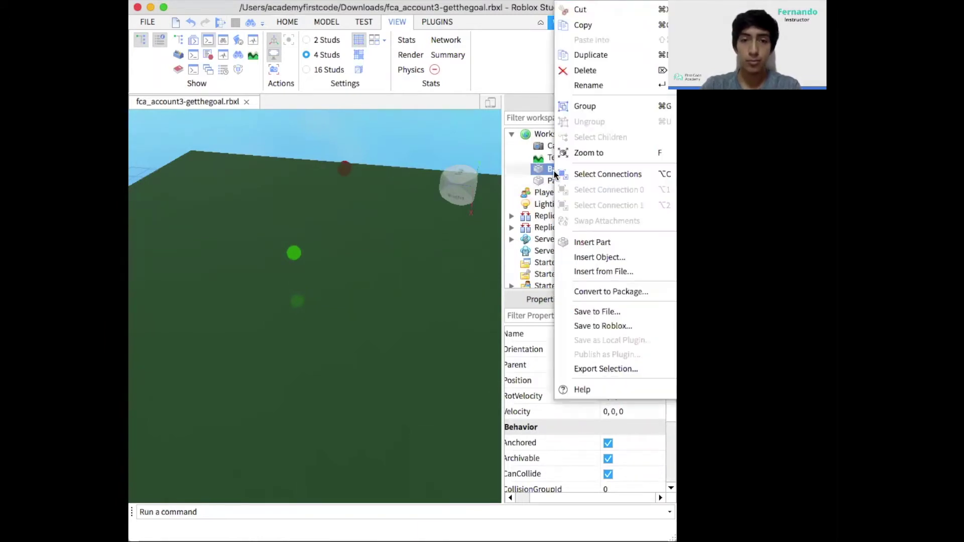
pyautogui.click(568, 72)
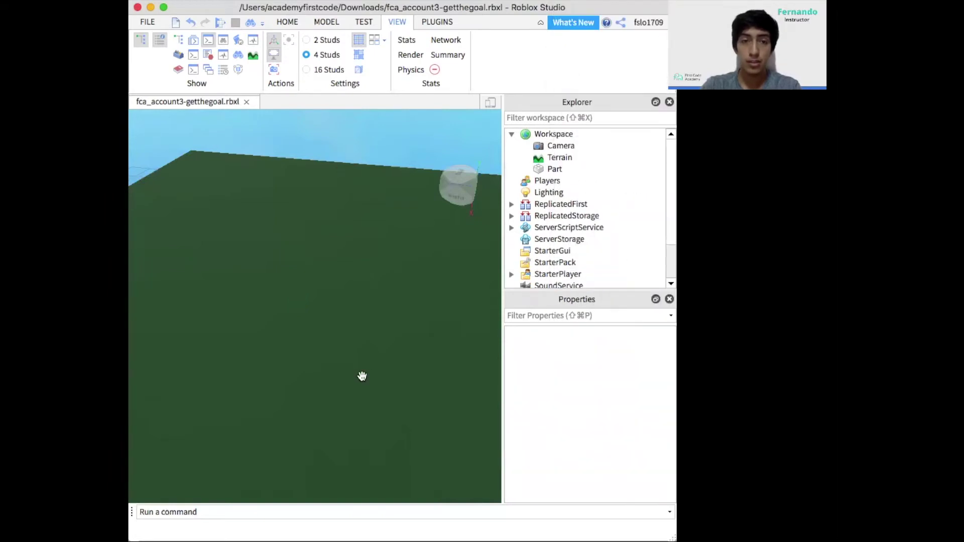
# Step: Insert a new block part on top of the grass slab
pyautogui.moveTo(362, 377); pyautogui.dragTo(362, 377, button='right')
pyautogui.press('q')
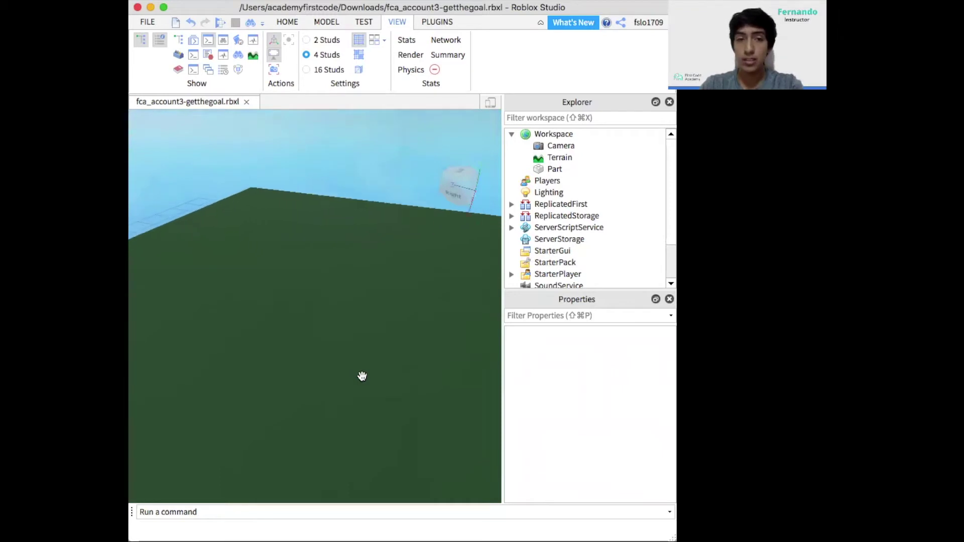
pyautogui.moveTo(362, 376); pyautogui.dragTo(384, 374, button='right')
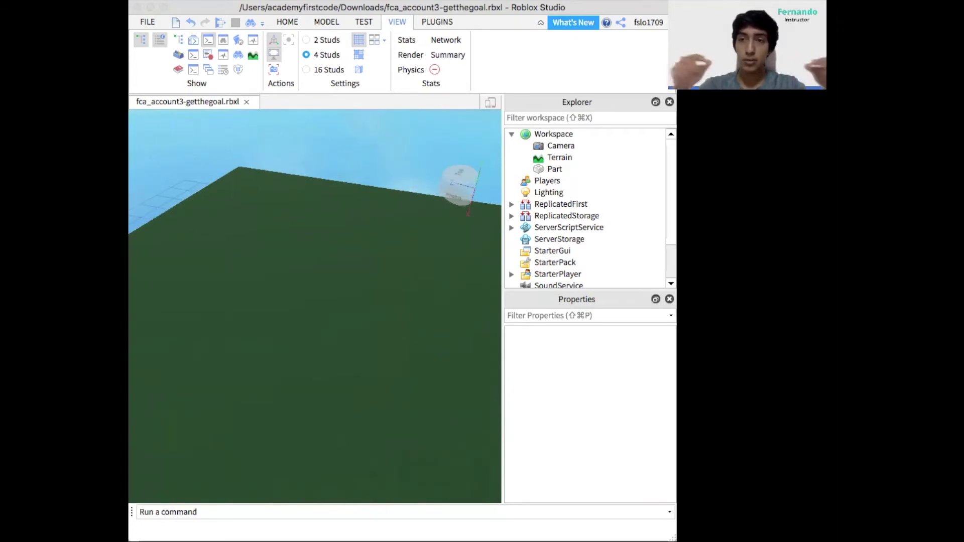
pyautogui.click(337, 215)
pyautogui.click(287, 22)
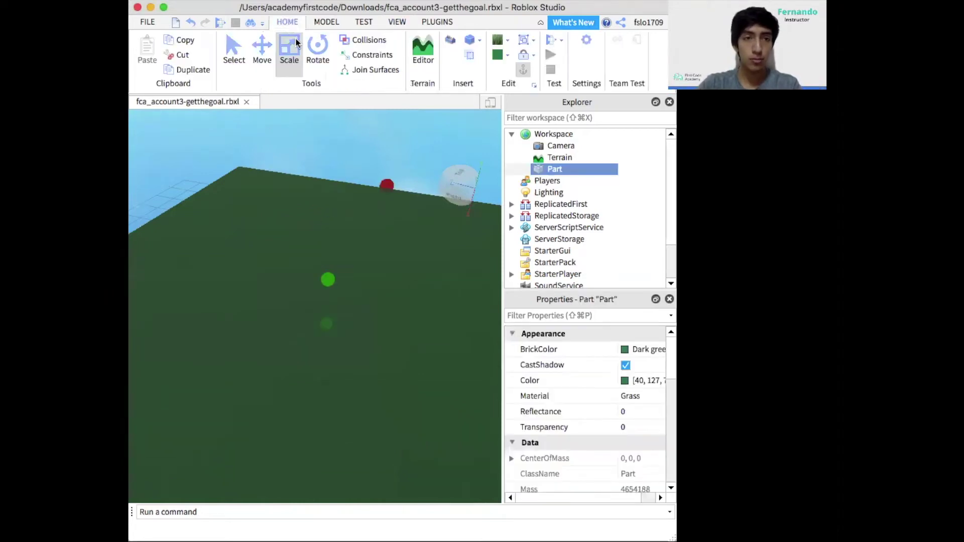
pyautogui.click(479, 41)
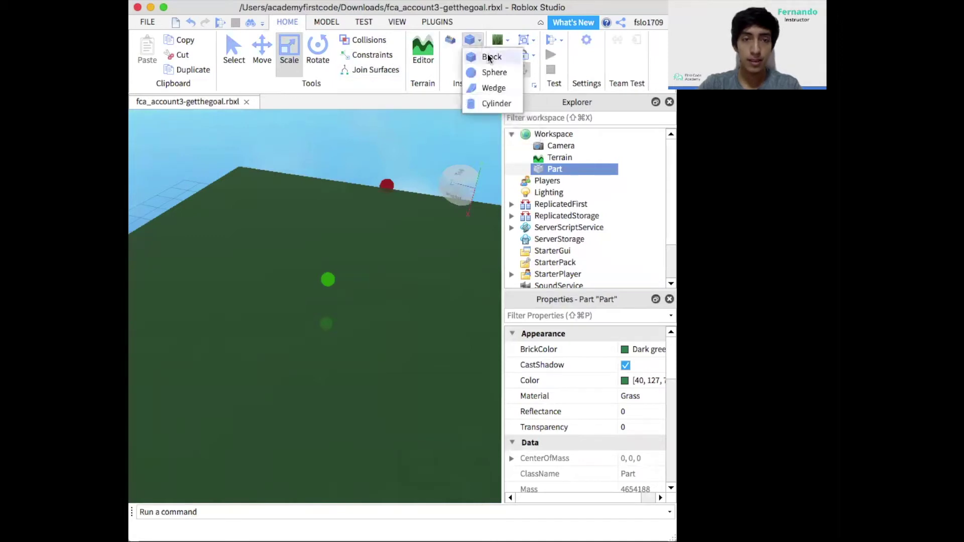
pyautogui.click(488, 56)
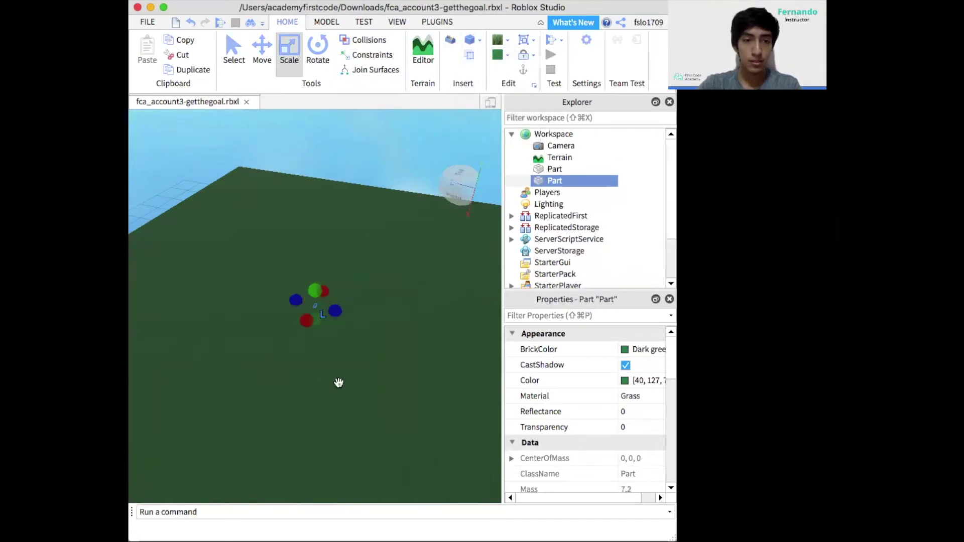
# Step: Move the new block across the grass to the long outer edge of the slab
pyautogui.moveTo(339, 382); pyautogui.dragTo(323, 367, button='middle')
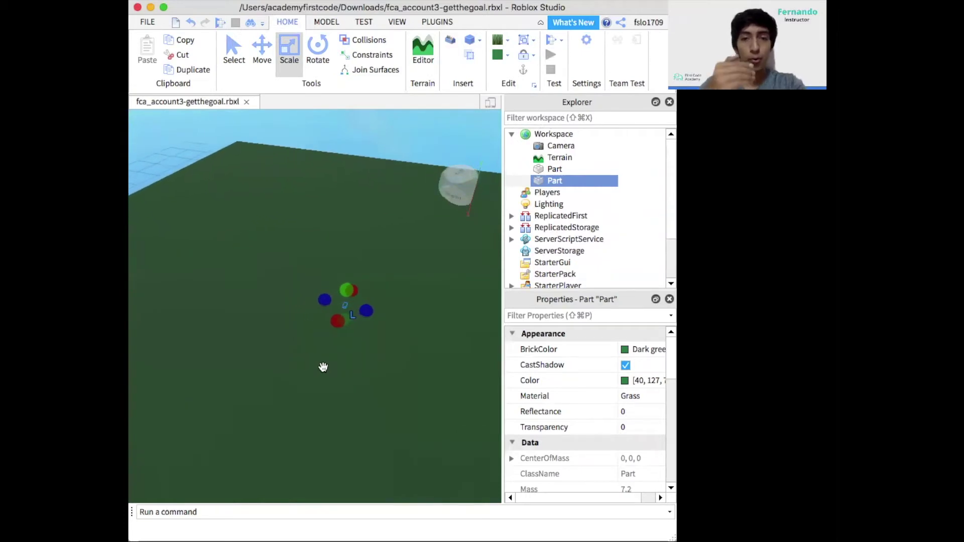
pyautogui.press('w')
pyautogui.press('d')
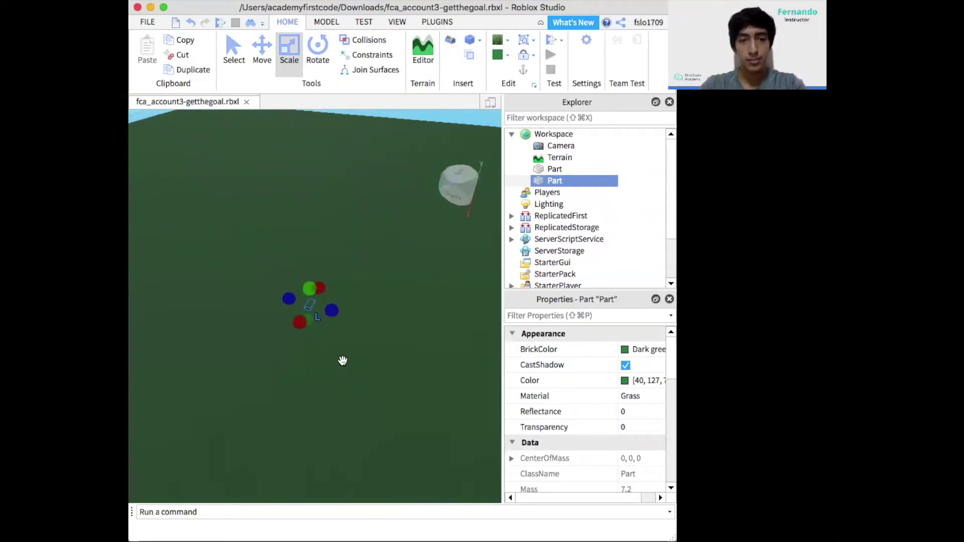
pyautogui.press('a')
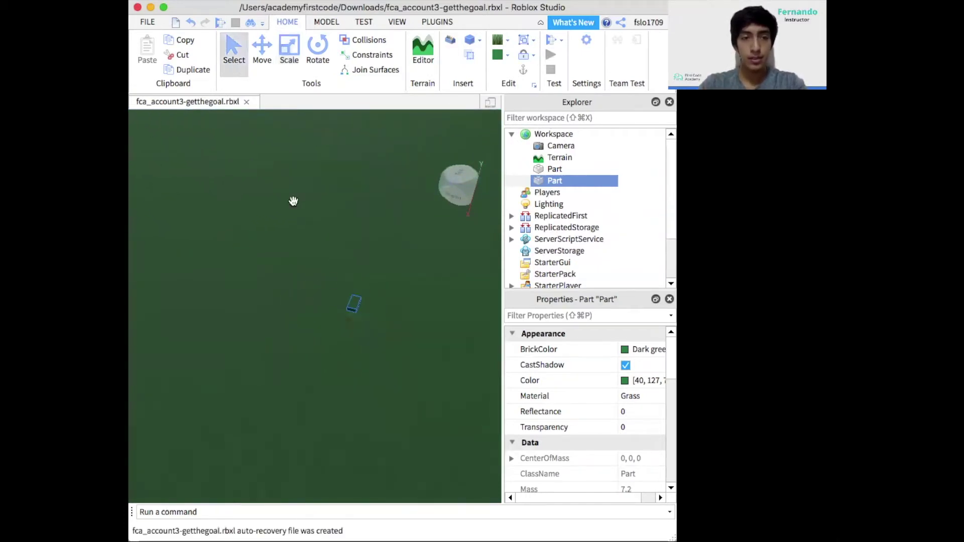
pyautogui.moveTo(355, 302); pyautogui.dragTo(402, 217)
pyautogui.click(406, 217)
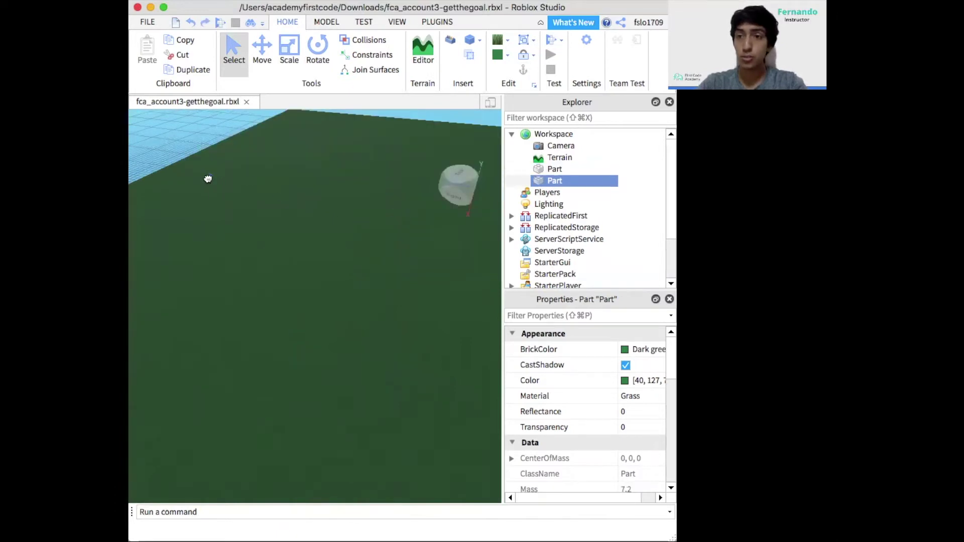
pyautogui.moveTo(209, 179); pyautogui.dragTo(384, 175)
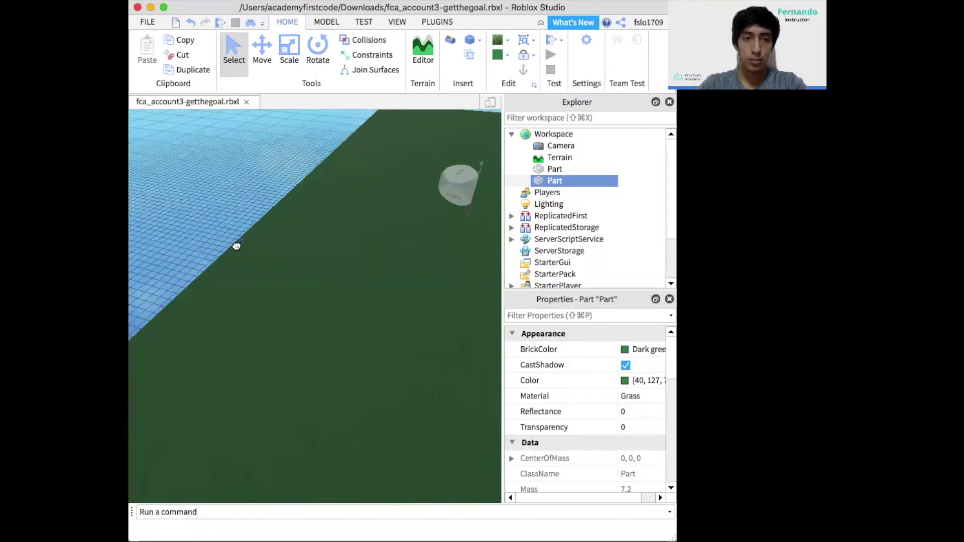
pyautogui.moveTo(235, 246); pyautogui.dragTo(318, 202)
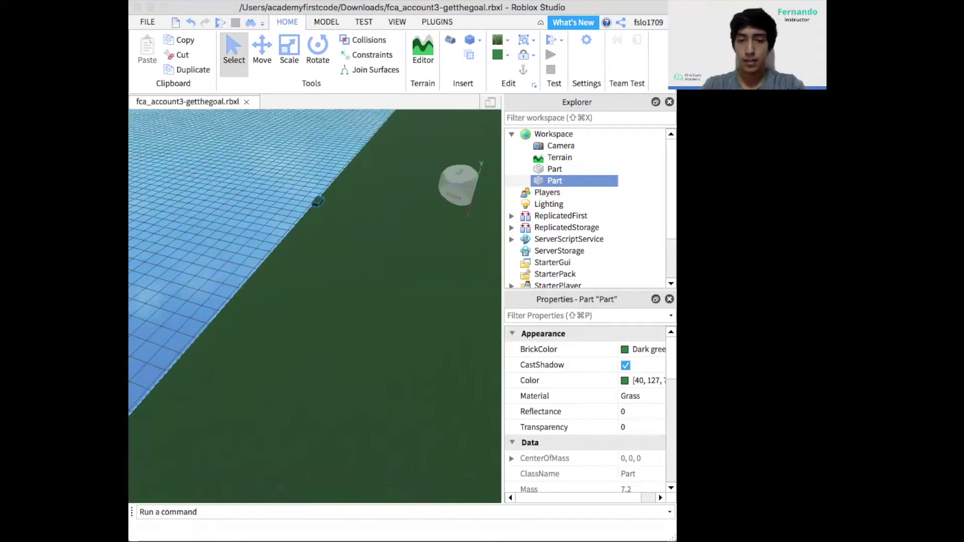
# Step: Change the small block's material to Plastic and its color to Really red
pyautogui.click(506, 36)
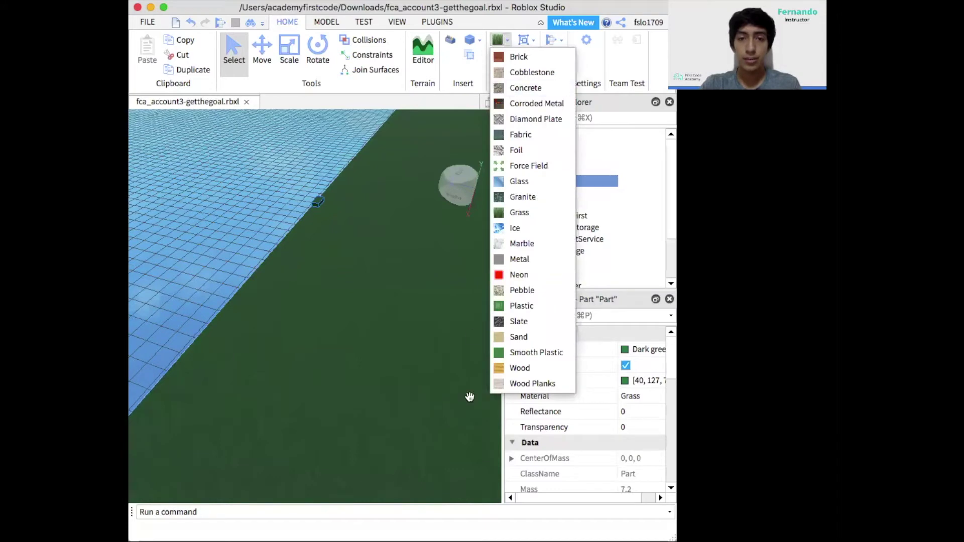
pyautogui.click(521, 306)
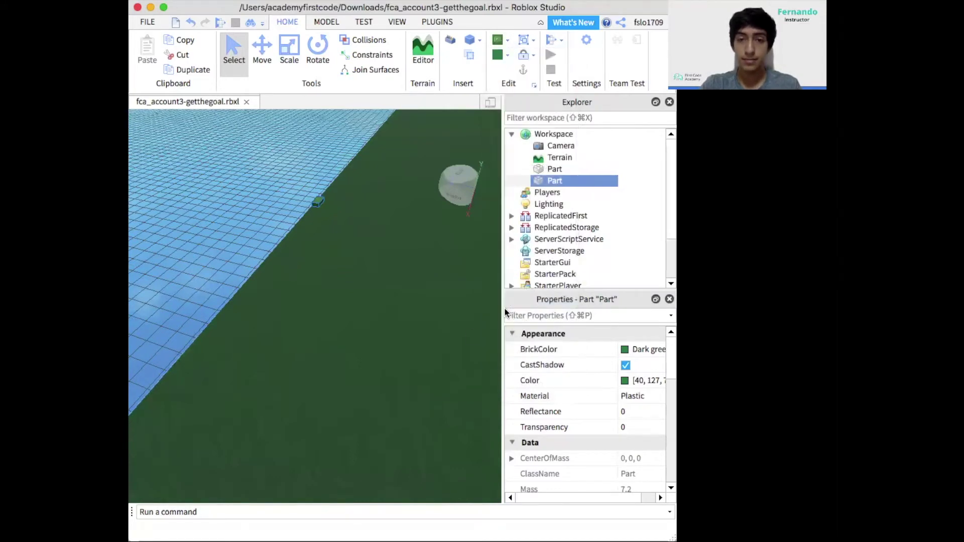
pyautogui.click(507, 55)
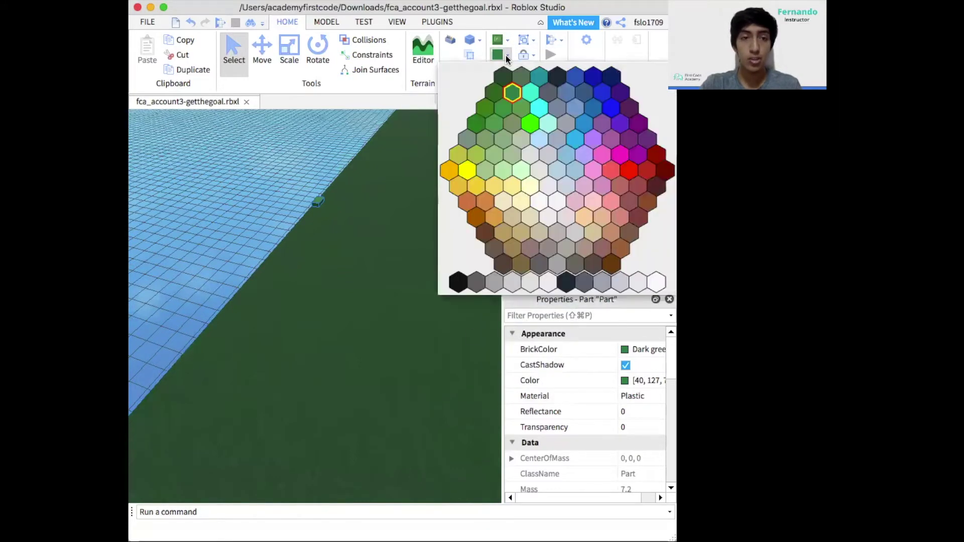
pyautogui.click(631, 177)
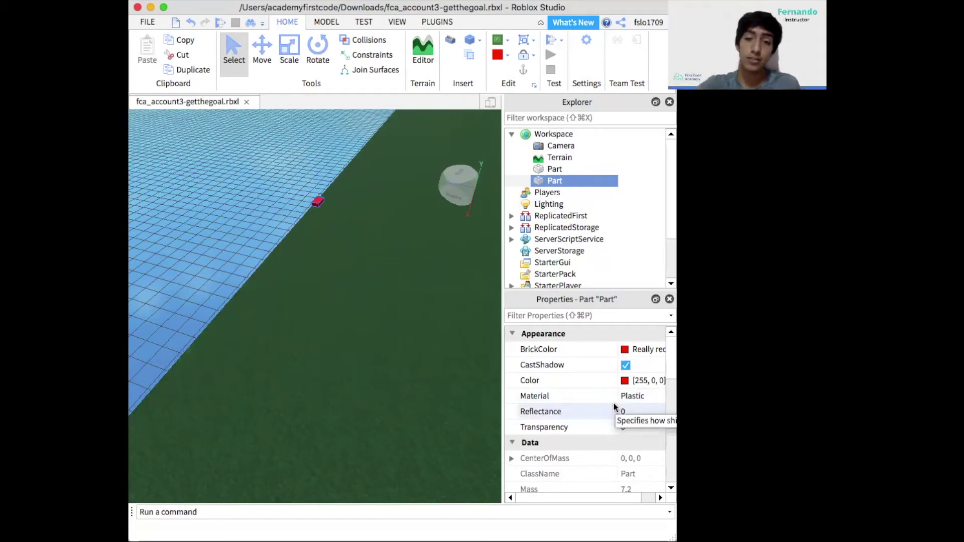
# Step: Set the grass slab's Size to 500 in X and 500 in Z
pyautogui.click(542, 172)
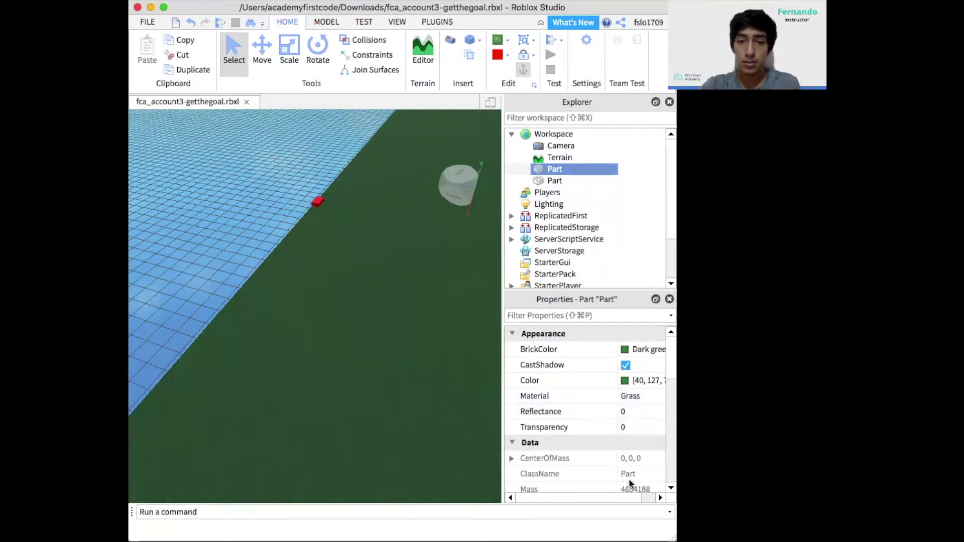
pyautogui.scroll(-10, 631, 482)
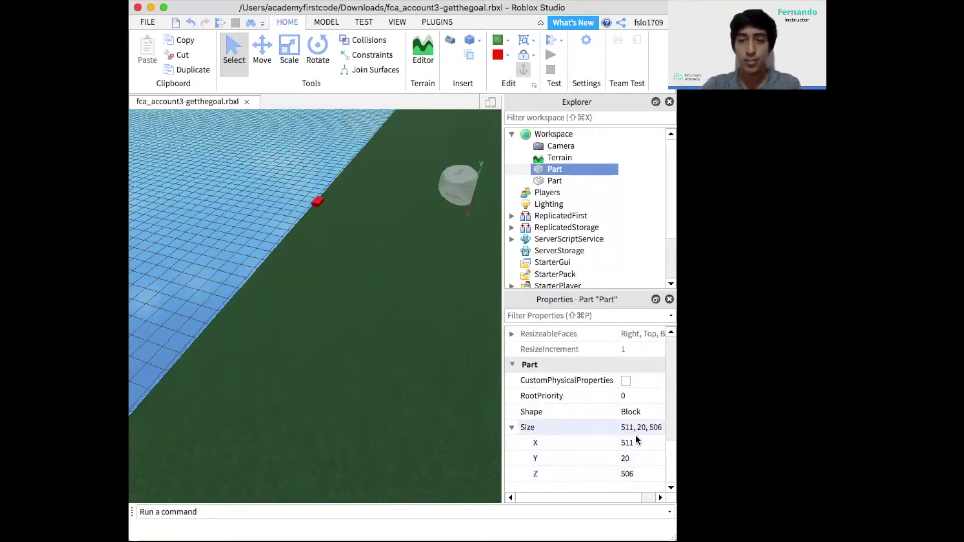
pyautogui.click(634, 446)
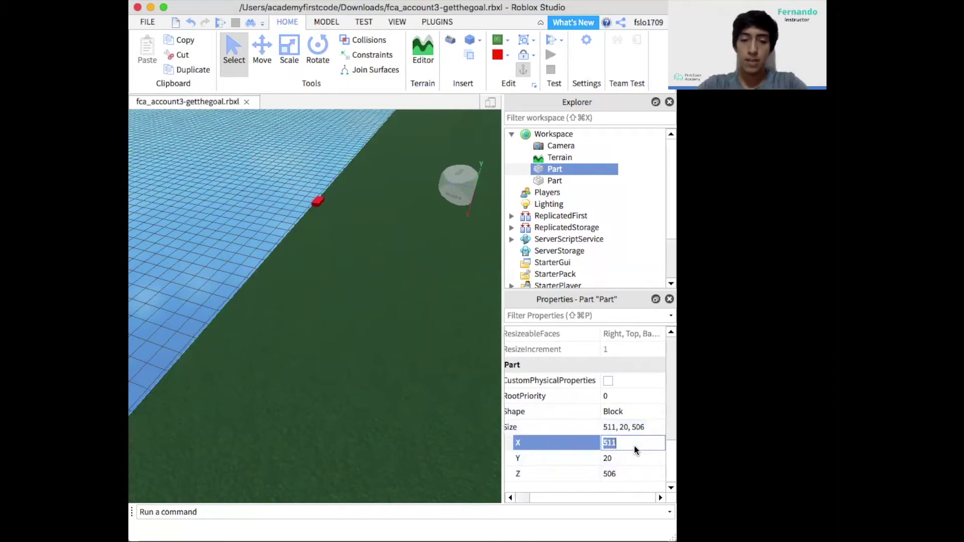
pyautogui.write('500')
pyautogui.click(624, 473)
pyautogui.write('50')
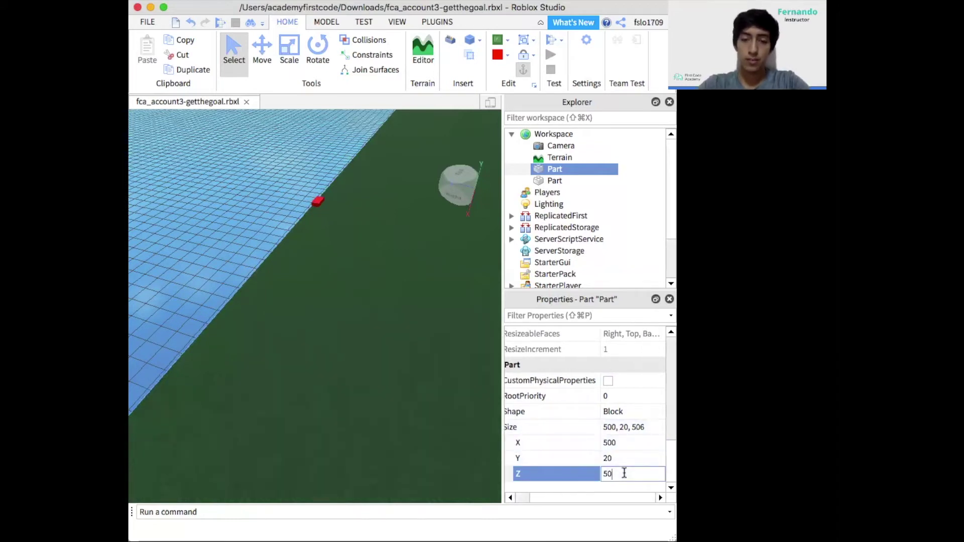
pyautogui.write('0')
pyautogui.press('Return')
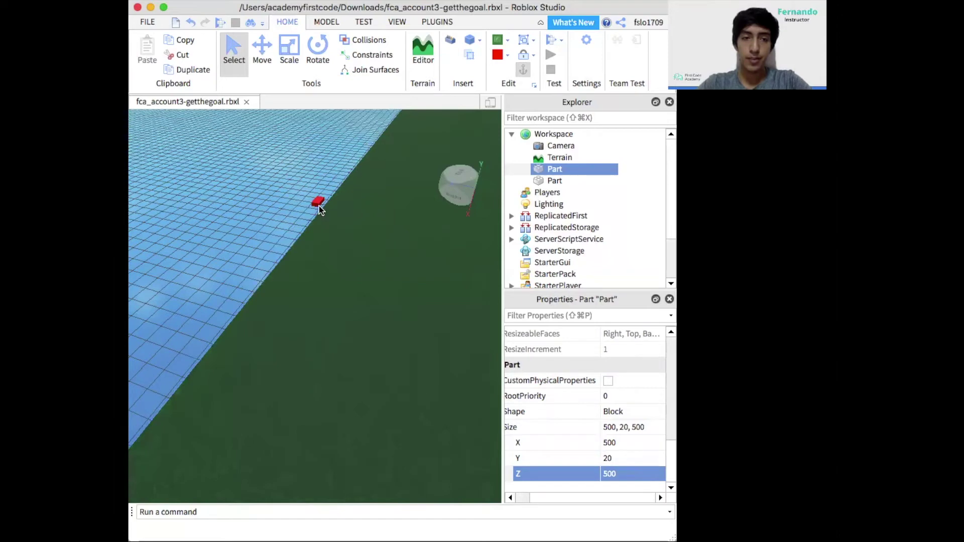
# Step: Move the red block back onto the slab's edge and set its Size to 5, 15, 500 to form a wall
pyautogui.moveTo(317, 203); pyautogui.dragTo(329, 208)
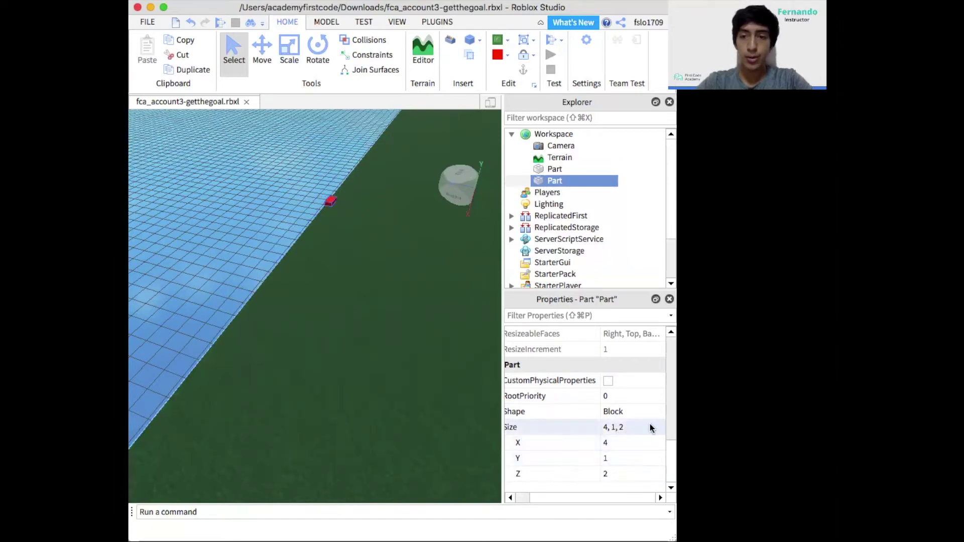
pyautogui.hscroll(-2, 598, 490)
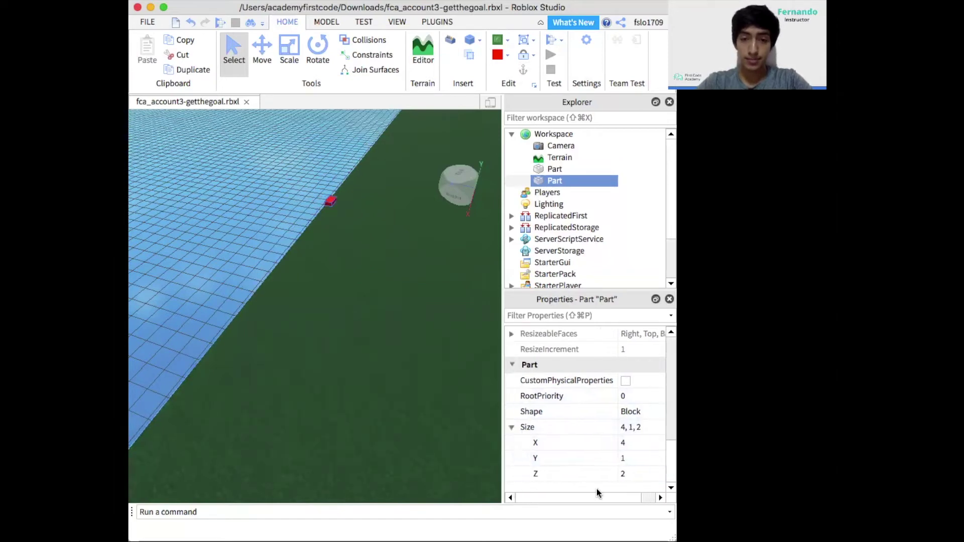
pyautogui.click(631, 443)
pyautogui.click(631, 455)
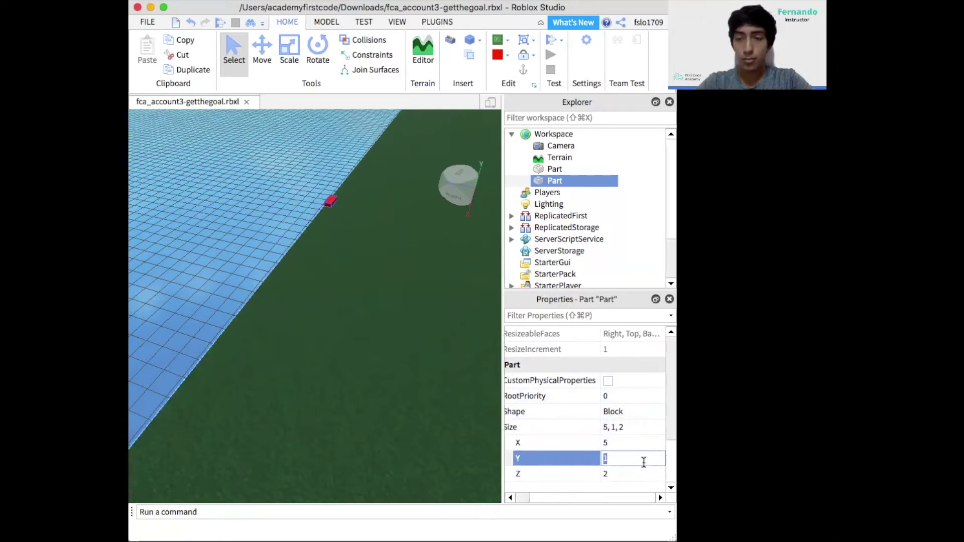
pyautogui.write('1')
pyautogui.click(642, 474)
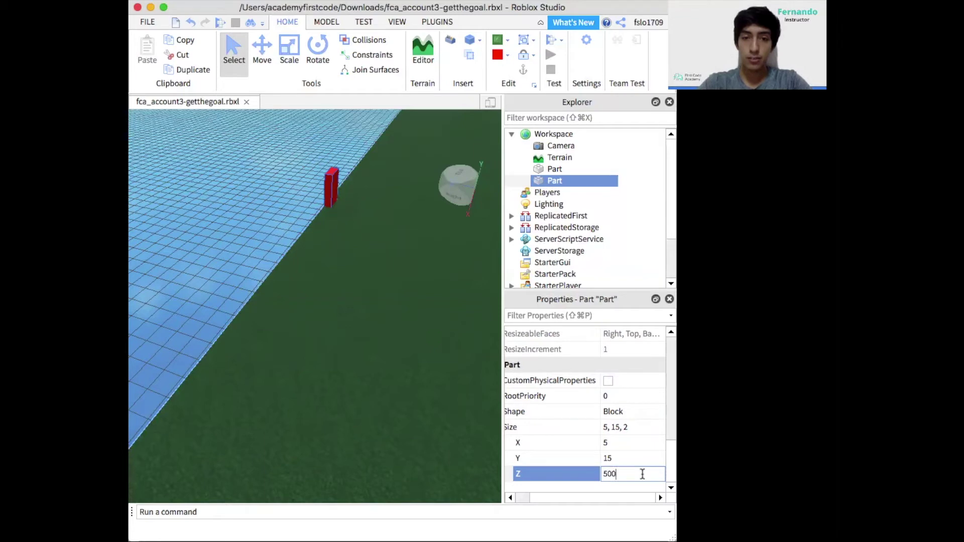
pyautogui.press('Return')
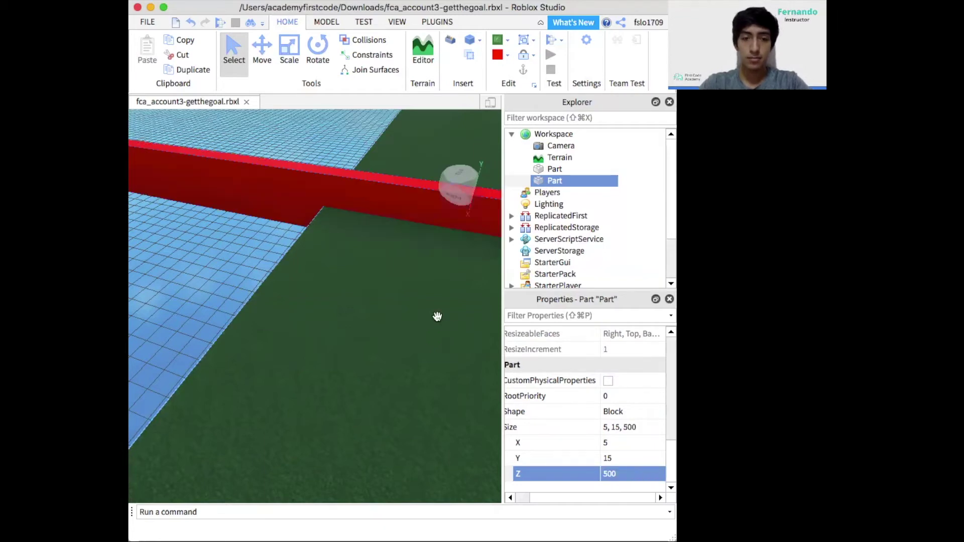
# Step: Place the red wall along one outer edge of the grass slab so it spans that side
pyautogui.click(251, 283)
pyautogui.press('a')
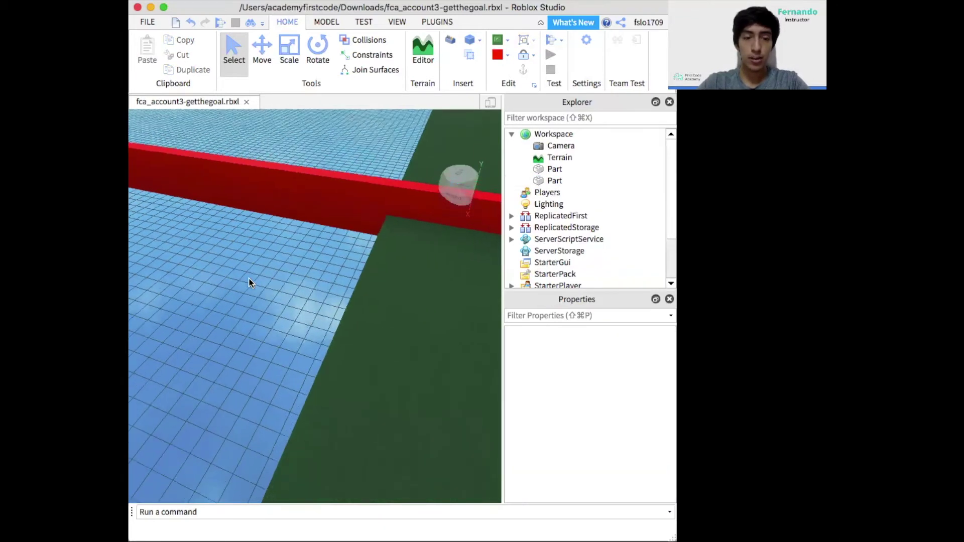
pyautogui.press('e')
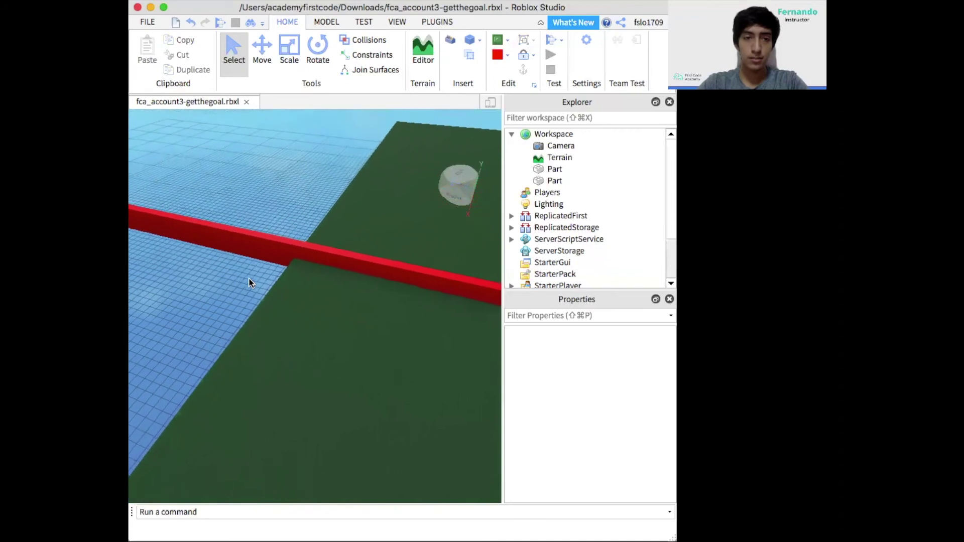
pyautogui.press('e')
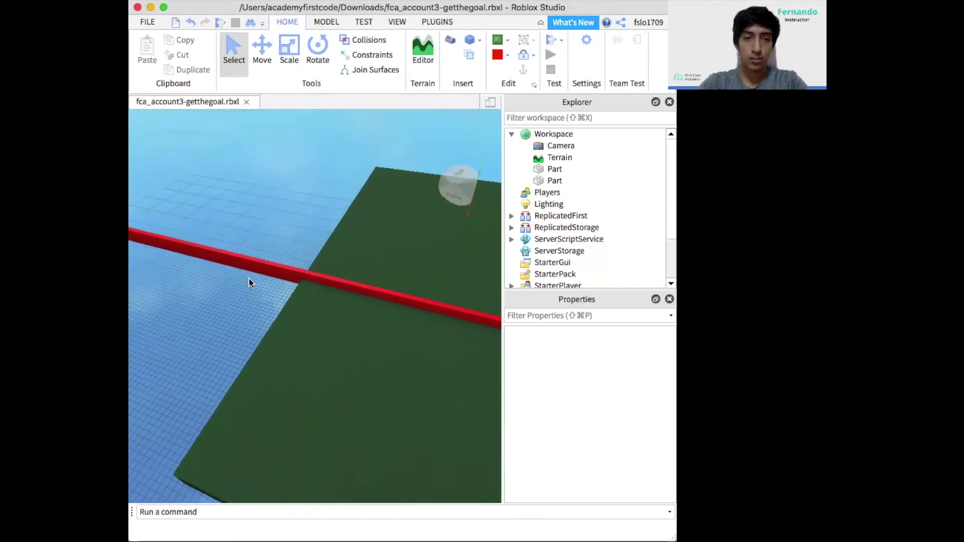
pyautogui.press('e')
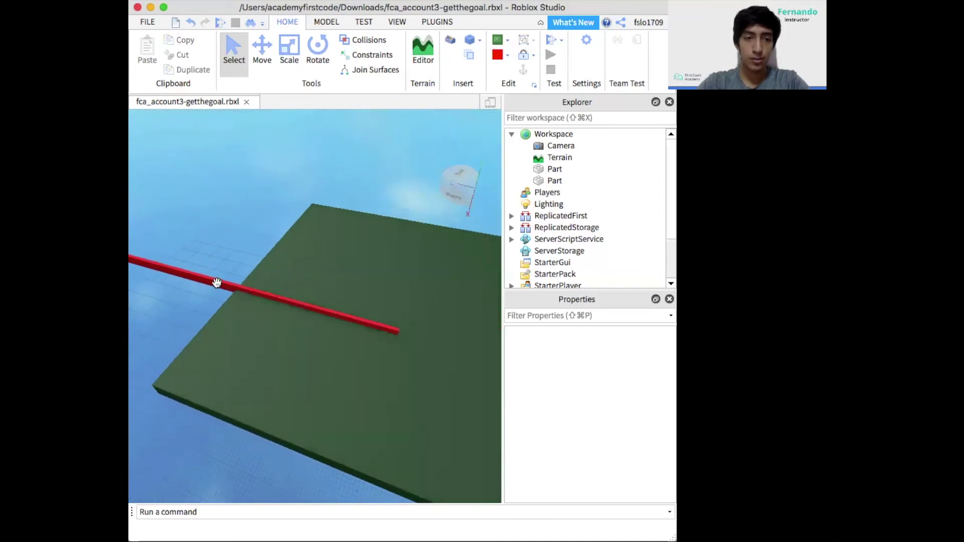
pyautogui.click(218, 285)
pyautogui.moveTo(218, 284); pyautogui.dragTo(334, 459)
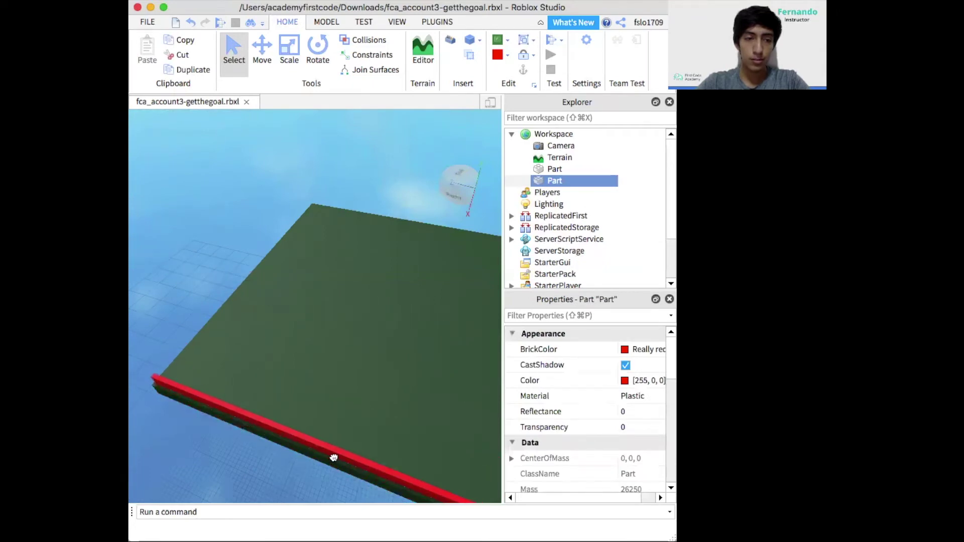
# Step: Slide the red wall lengthwise so its end lines up with the corner of the grass slab
pyautogui.press('q')
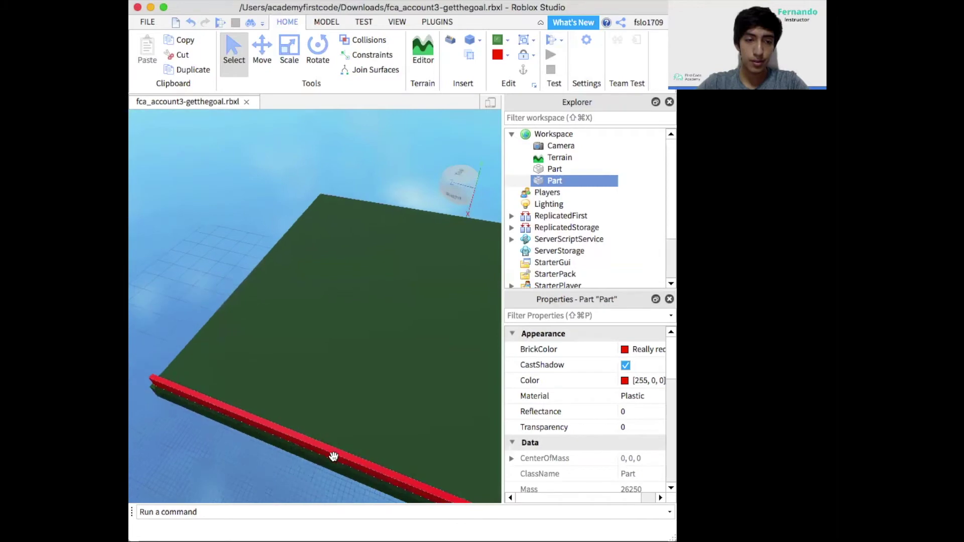
pyautogui.press('q')
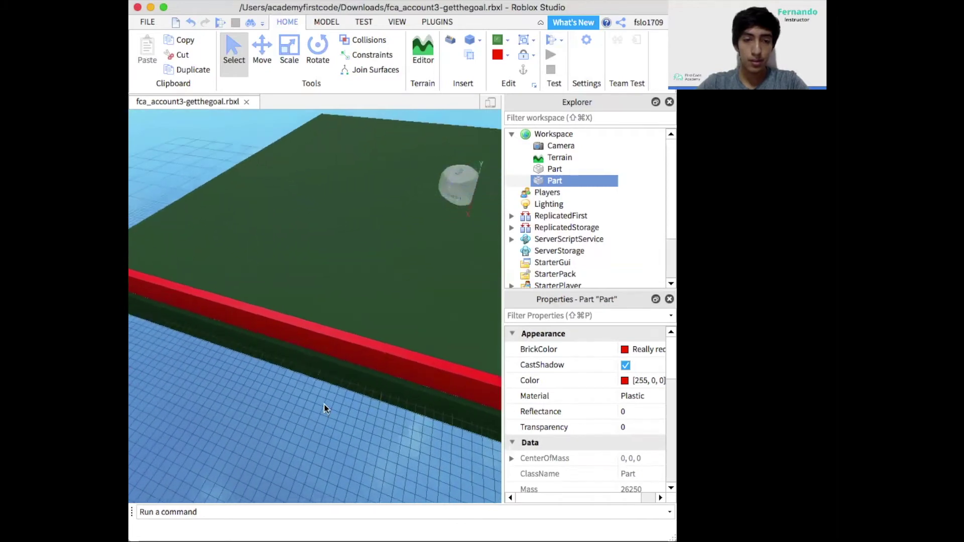
pyautogui.press('q')
pyautogui.press('a')
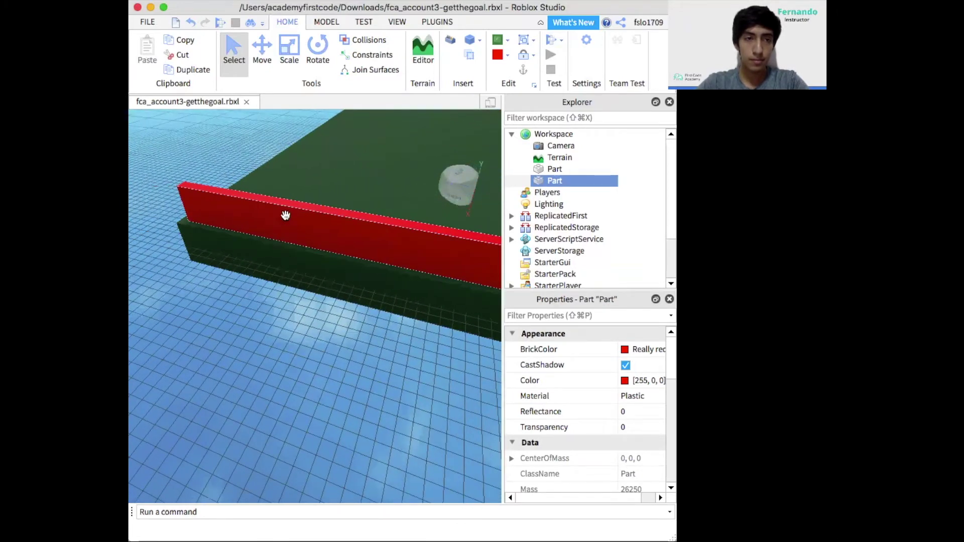
pyautogui.click(259, 54)
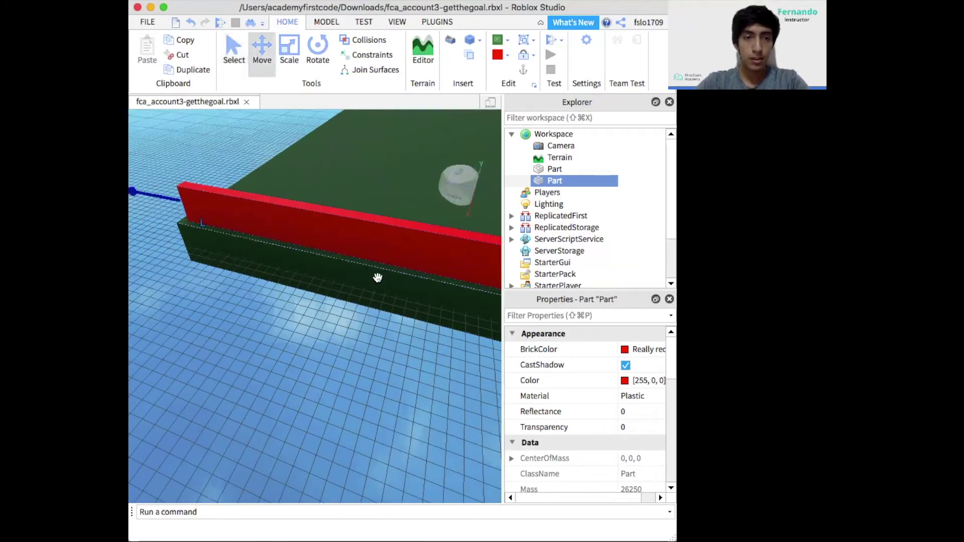
pyautogui.click(401, 324)
pyautogui.moveTo(400, 321); pyautogui.dragTo(399, 322, button='right')
pyautogui.press('e')
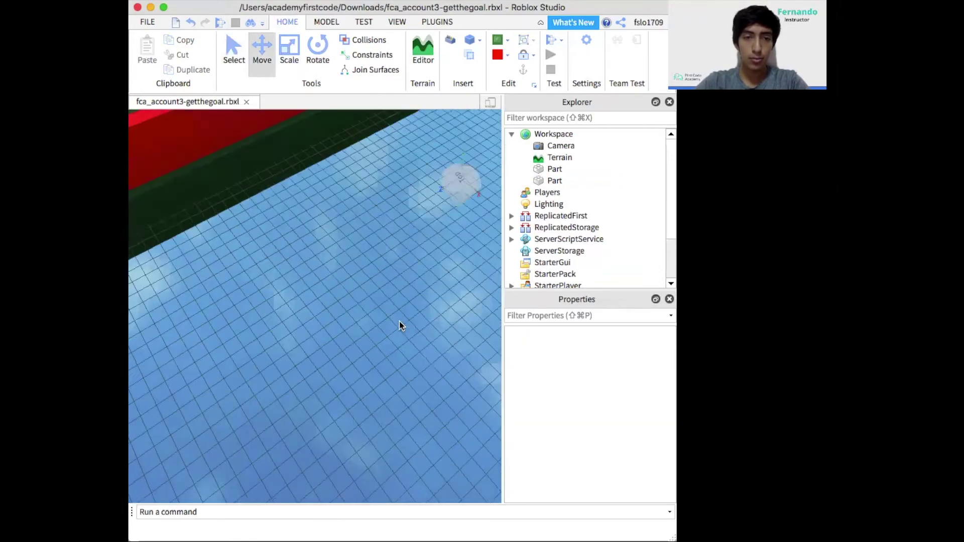
pyautogui.click(347, 256)
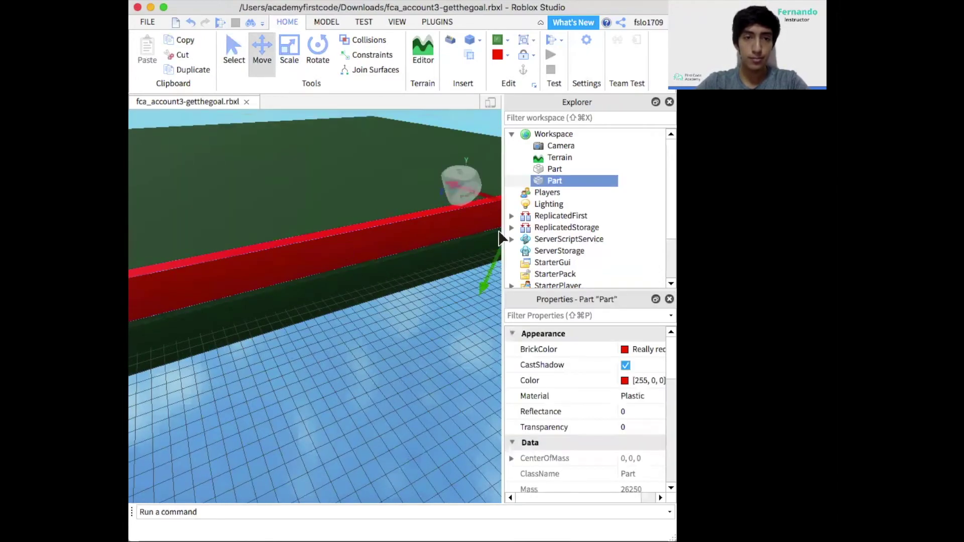
pyautogui.moveTo(459, 263); pyautogui.dragTo(461, 262, button='right')
pyautogui.press('e')
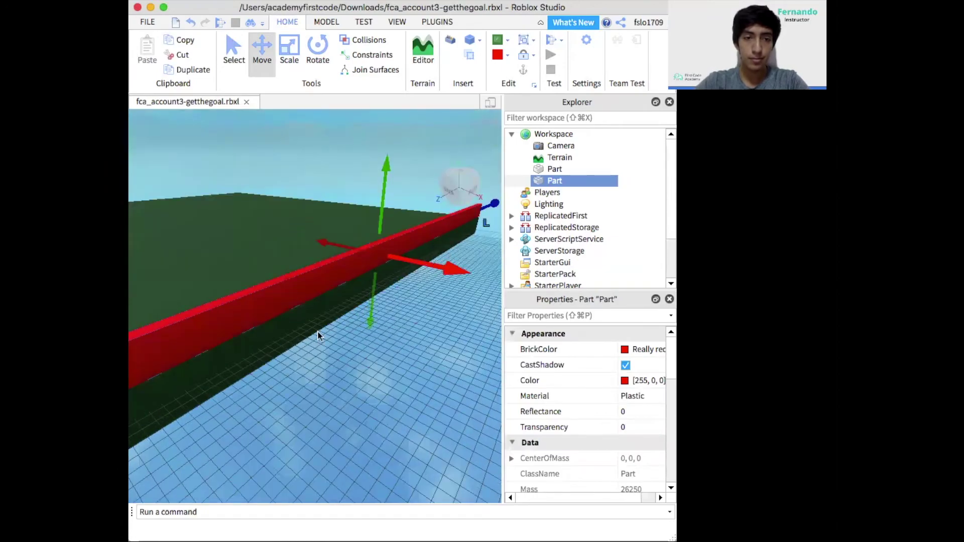
pyautogui.moveTo(319, 332); pyautogui.dragTo(318, 332, button='right')
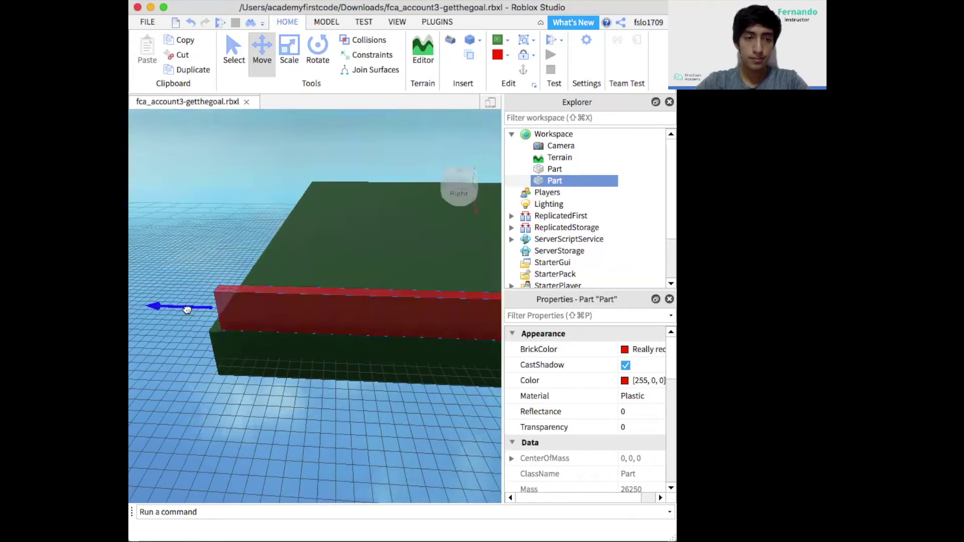
pyautogui.moveTo(189, 315); pyautogui.dragTo(177, 308)
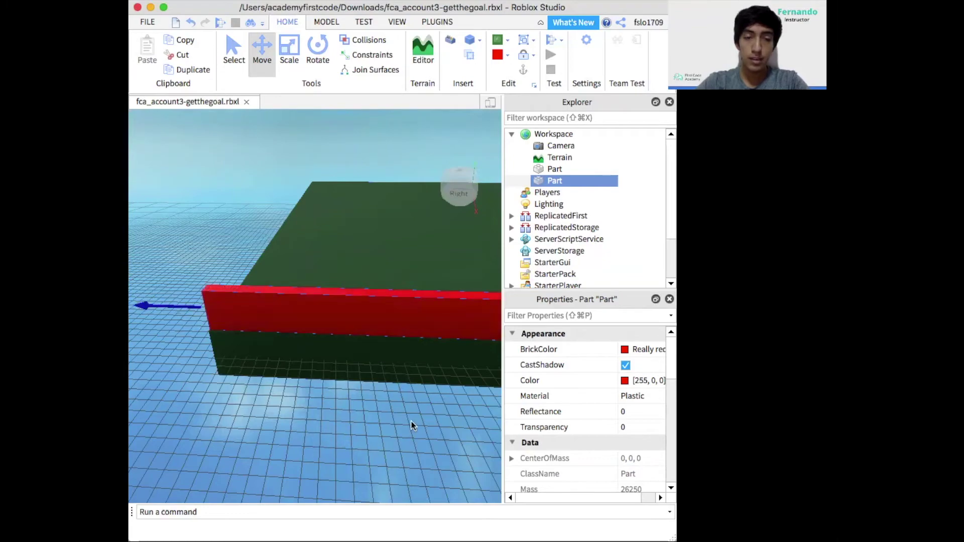
# Step: Nudge the red wall sideways so it sits flush with the grass slab's outer edge, and check its fit
pyautogui.moveTo(352, 360); pyautogui.dragTo(352, 360, button='right')
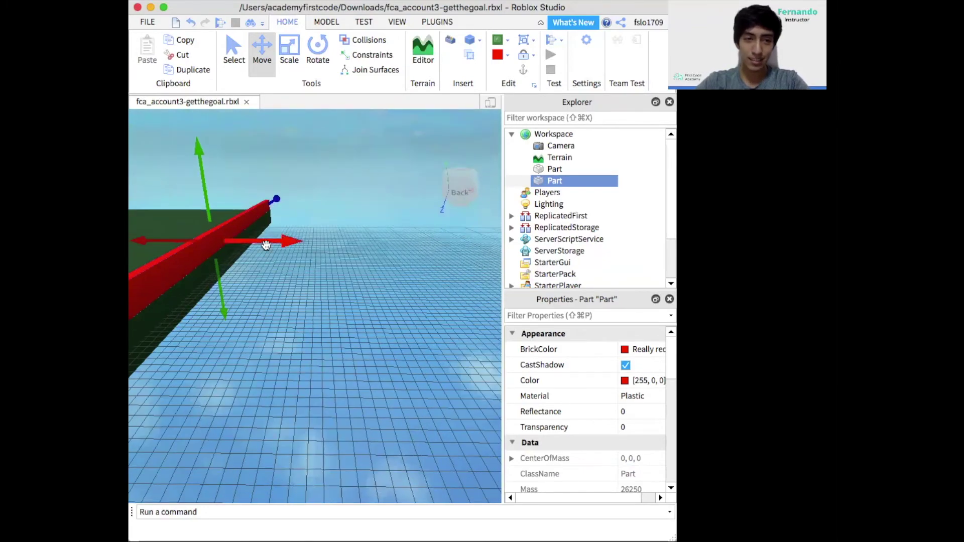
pyautogui.moveTo(266, 244); pyautogui.dragTo(267, 245)
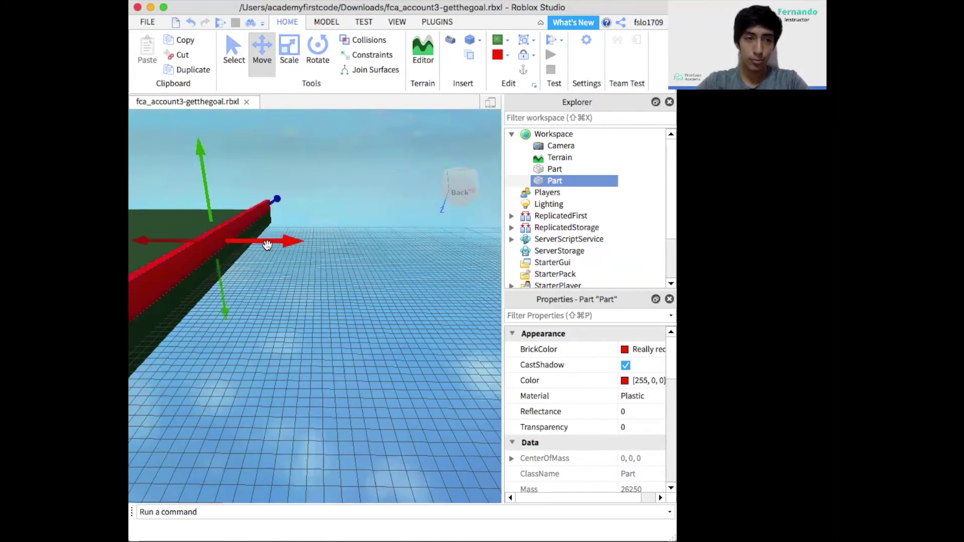
pyautogui.press('a')
pyautogui.moveTo(246, 379); pyautogui.dragTo(409, 426, button='right')
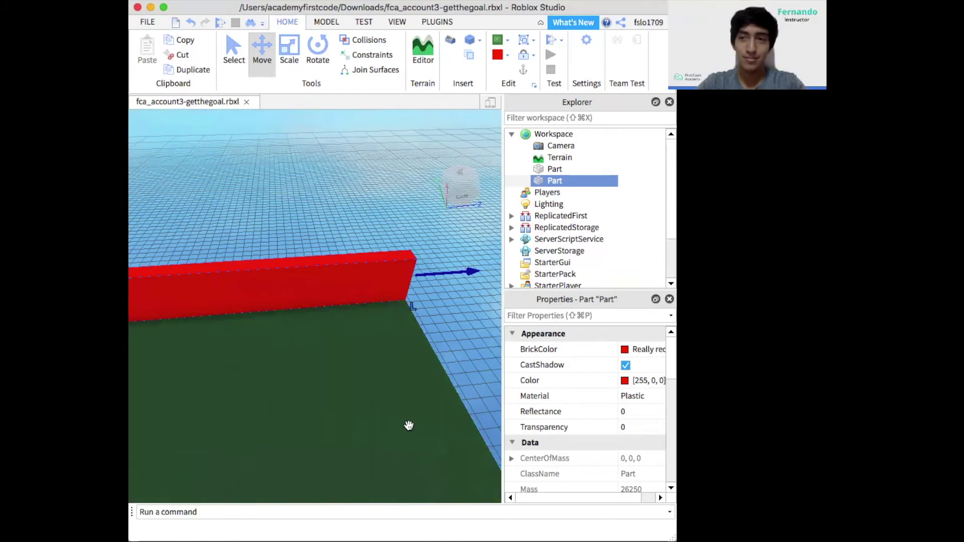
pyautogui.moveTo(408, 425); pyautogui.dragTo(413, 424, button='right')
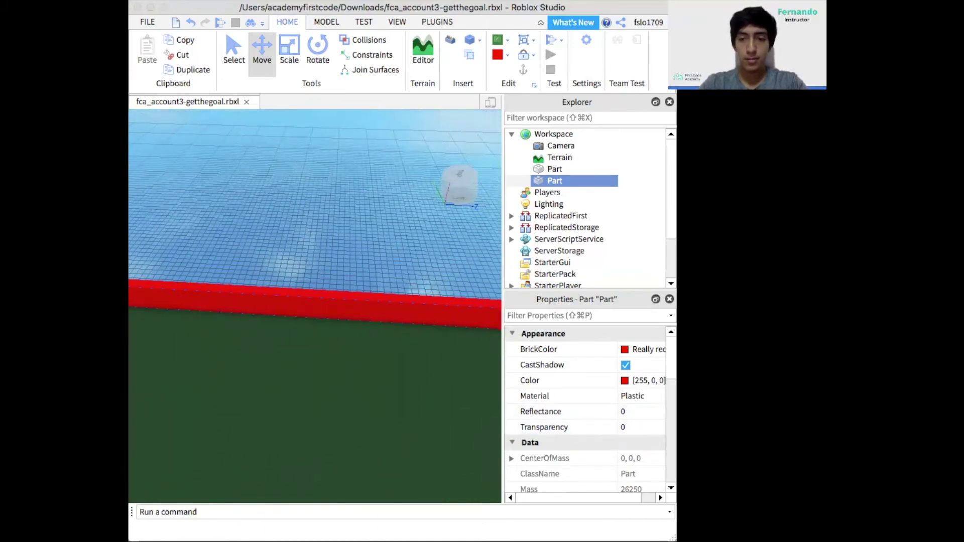
pyautogui.moveTo(376, 423); pyautogui.dragTo(376, 423, button='right')
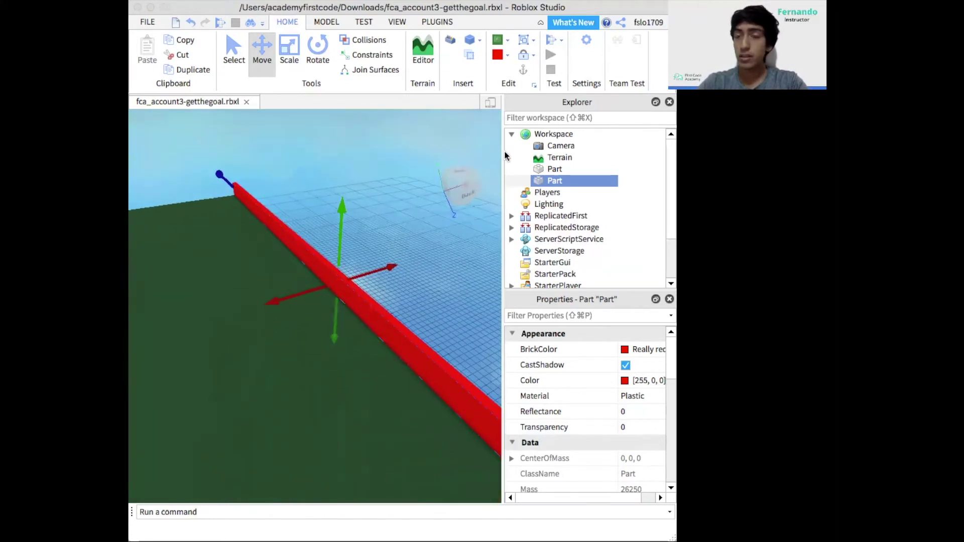
# Step: Anchor the red wall in place
pyautogui.click(437, 283)
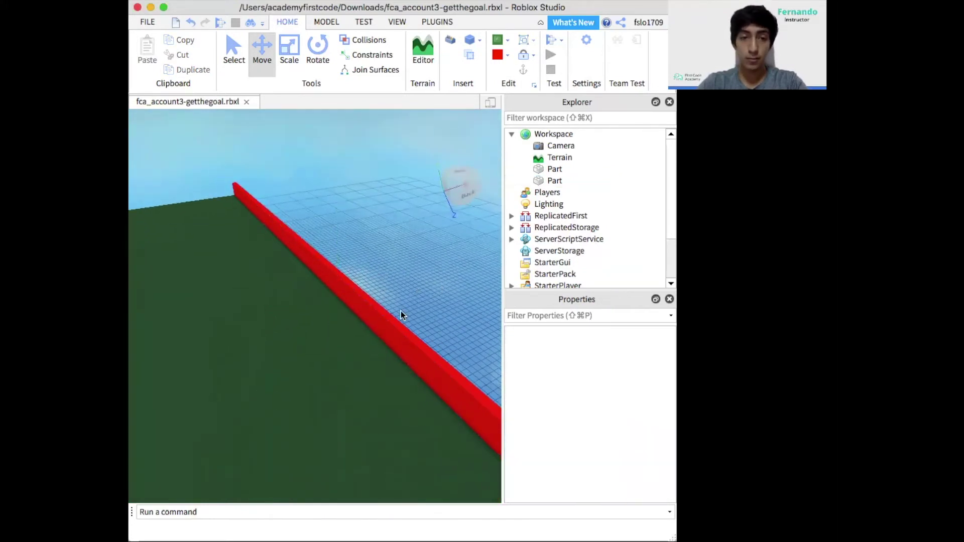
pyautogui.click(397, 329)
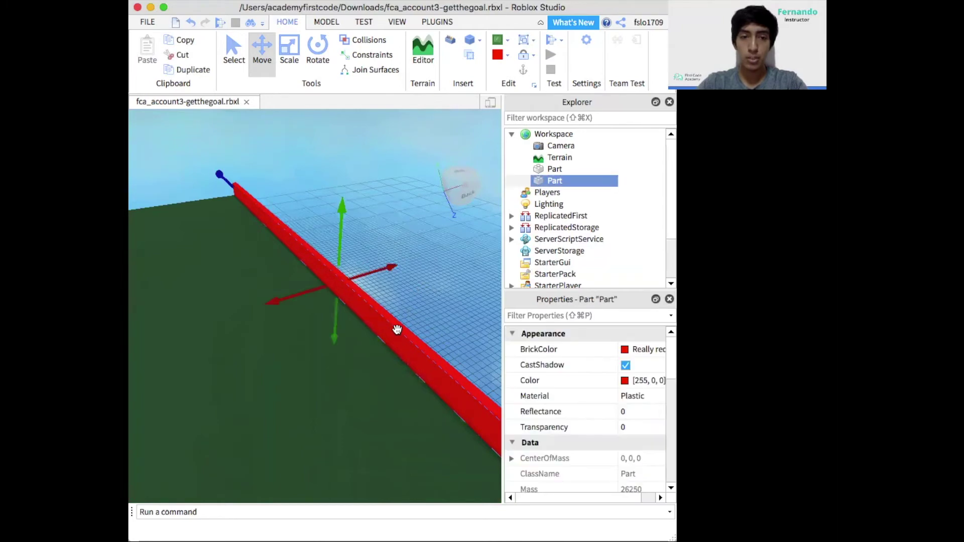
pyautogui.click(524, 71)
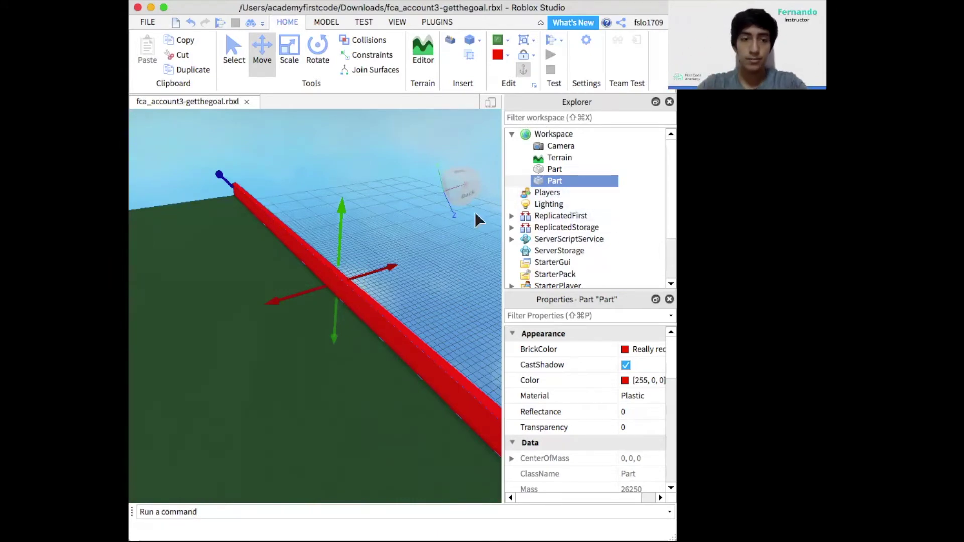
# Step: Duplicate the anchored red wall and move the copy across the grass to the slab's opposite edge
pyautogui.scroll(-2, 348, 403)
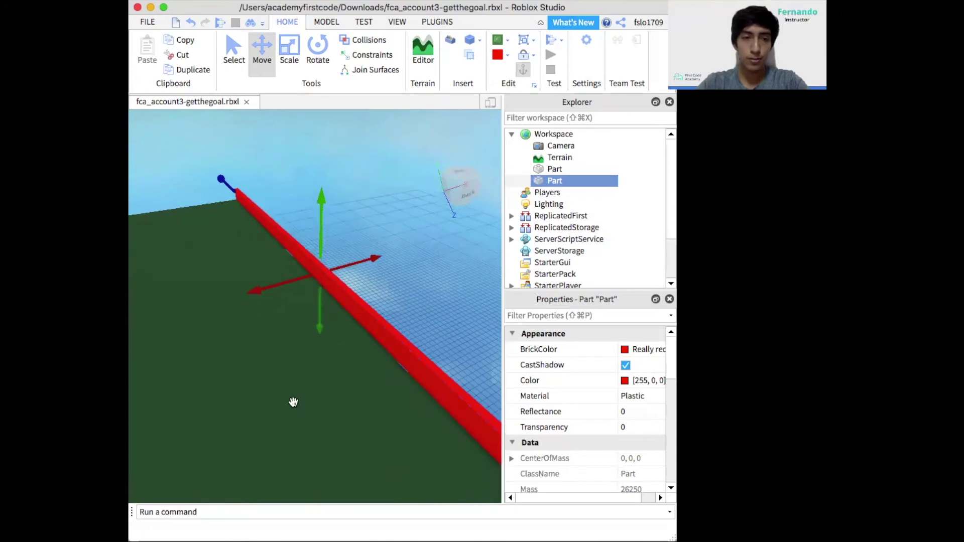
pyautogui.scroll(-2, 293, 404)
pyautogui.moveTo(294, 403); pyautogui.dragTo(415, 376, button='right')
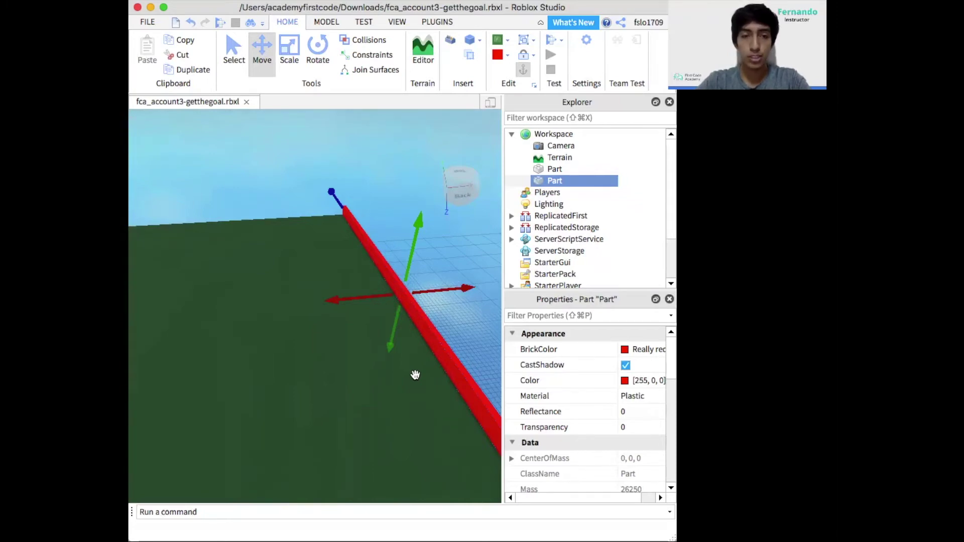
pyautogui.press('super+d')
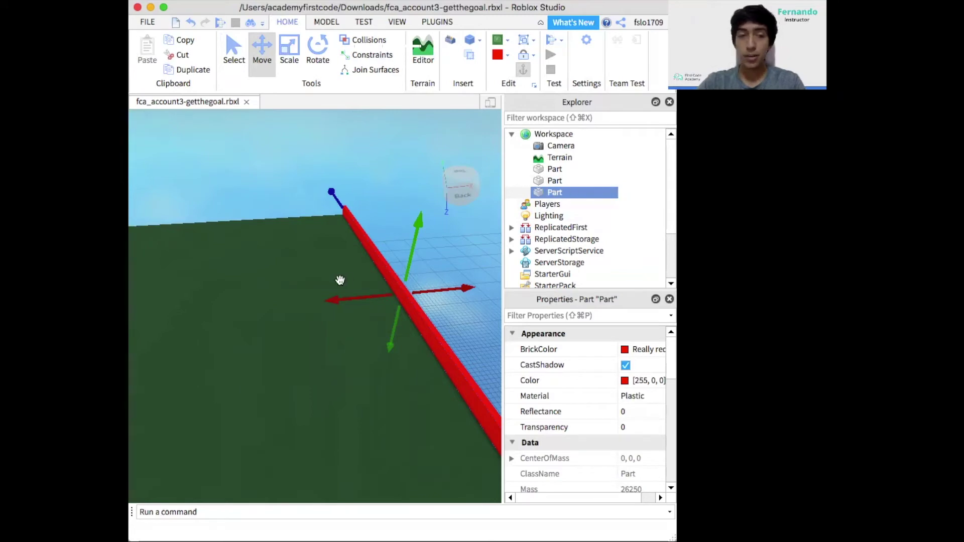
pyautogui.moveTo(344, 297); pyautogui.dragTo(212, 327)
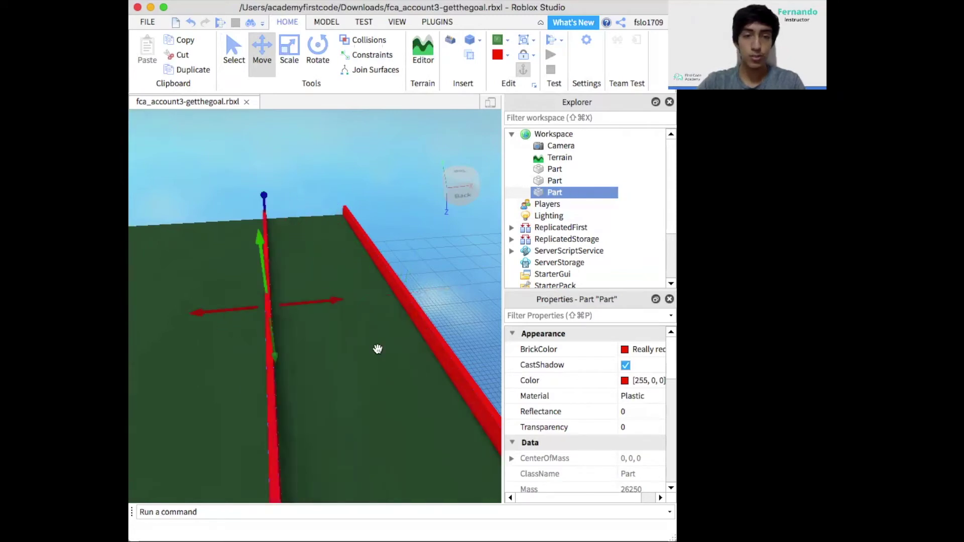
pyautogui.moveTo(377, 350); pyautogui.dragTo(376, 349, button='right')
pyautogui.moveTo(467, 357); pyautogui.dragTo(250, 272)
pyautogui.moveTo(249, 272); pyautogui.dragTo(236, 265, button='right')
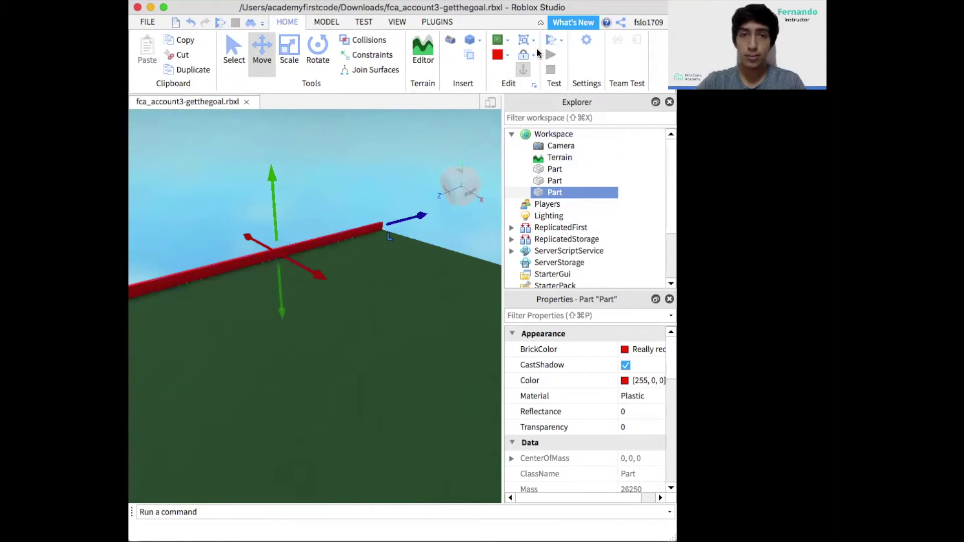
pyautogui.click(522, 70)
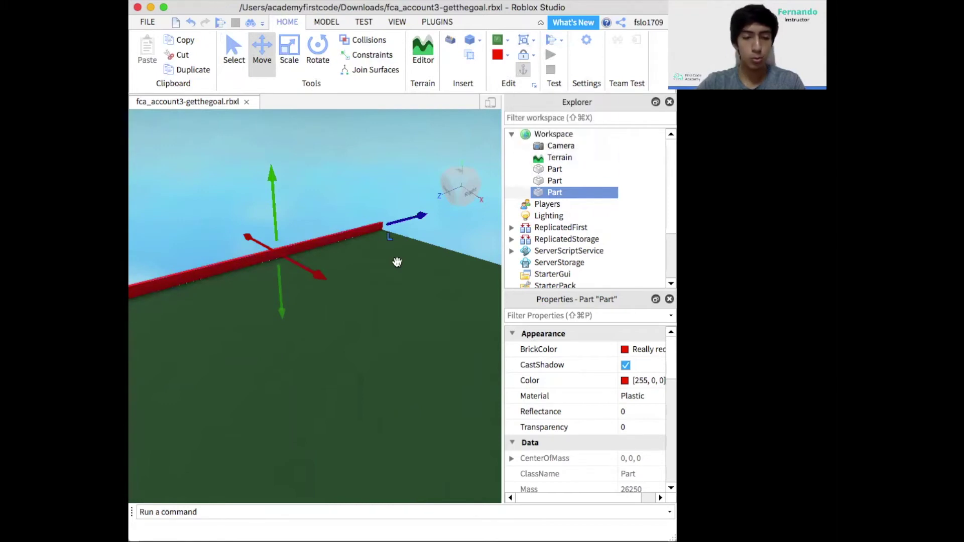
# Step: Place another copy of the wall, rotated 90 degrees about the vertical axis, along one open edge joining the two side walls
pyautogui.press('super+d')
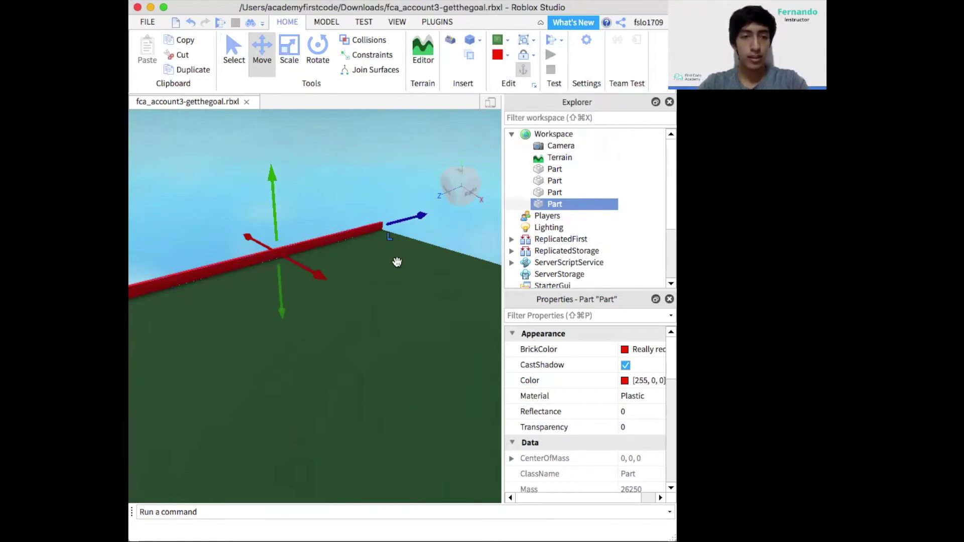
pyautogui.moveTo(320, 276); pyautogui.dragTo(374, 321)
pyautogui.moveTo(461, 390); pyautogui.dragTo(460, 389, button='right')
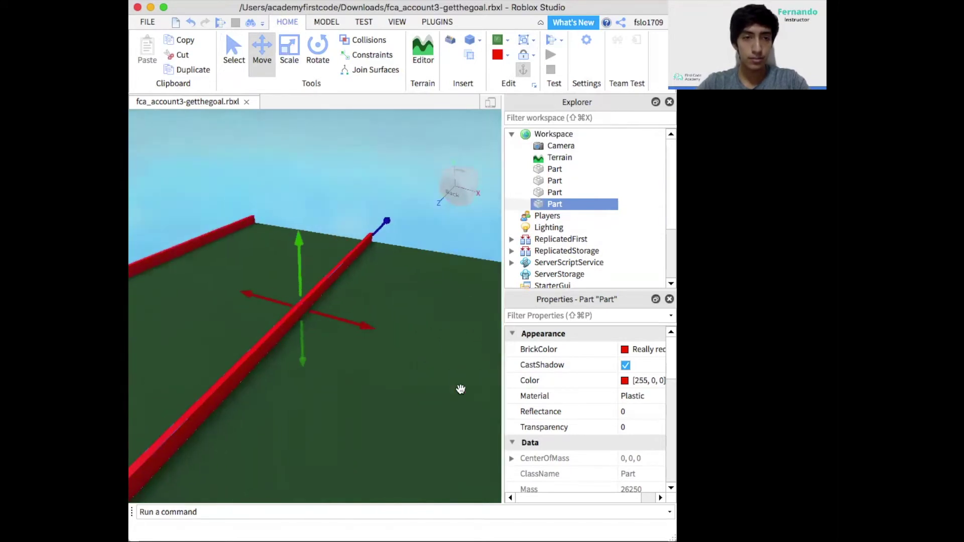
pyautogui.click(318, 48)
pyautogui.moveTo(348, 340); pyautogui.dragTo(240, 320)
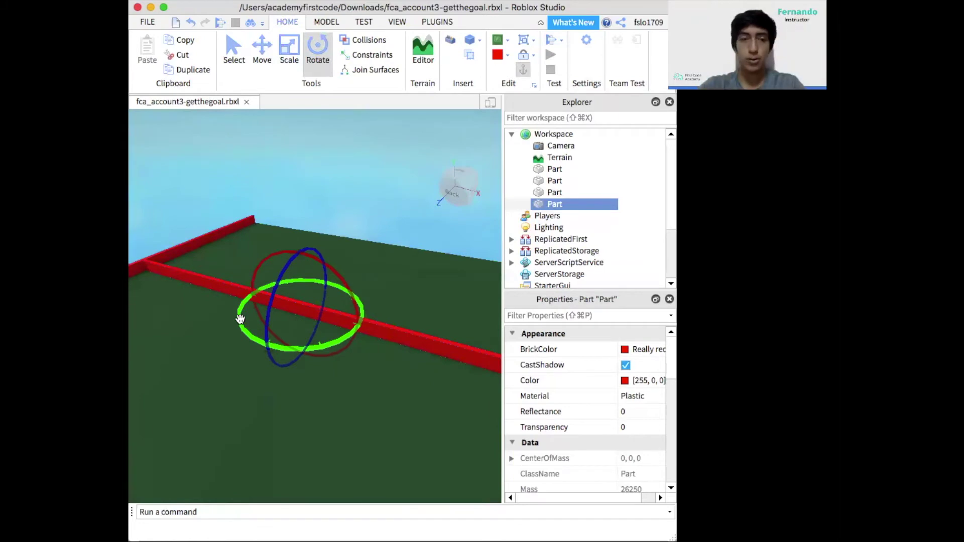
pyautogui.click(262, 50)
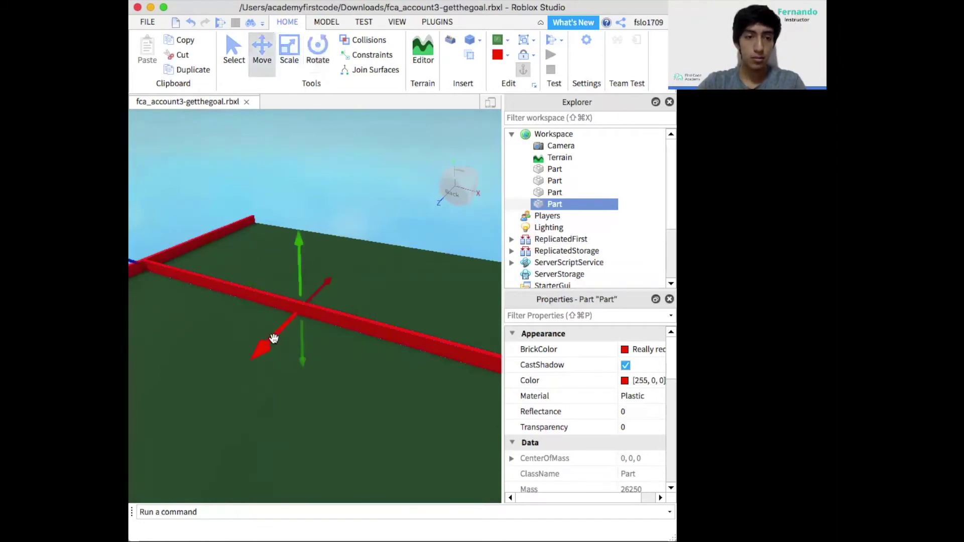
pyautogui.moveTo(273, 338); pyautogui.dragTo(377, 275)
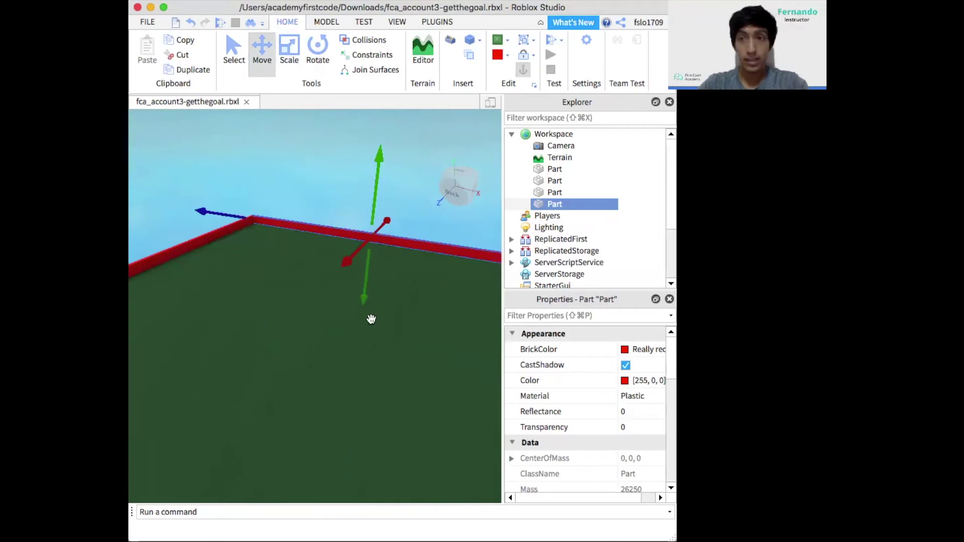
# Step: Duplicate the rotated wall and move the copy to the slab's remaining open edge to close the enclosure
pyautogui.press('super+d')
pyautogui.moveTo(351, 262); pyautogui.dragTo(237, 483)
pyautogui.moveTo(347, 362); pyautogui.dragTo(348, 361, button='right')
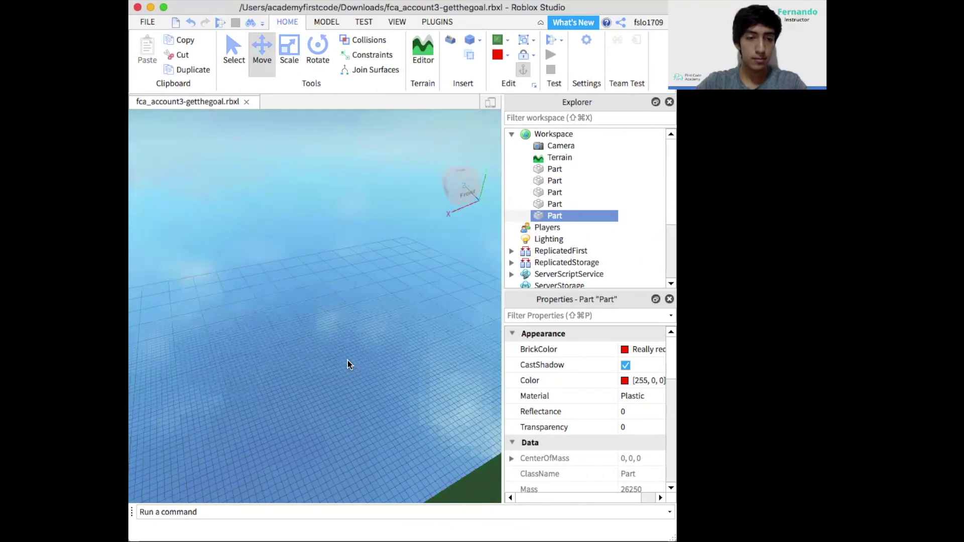
pyautogui.scroll(-5, 350, 365)
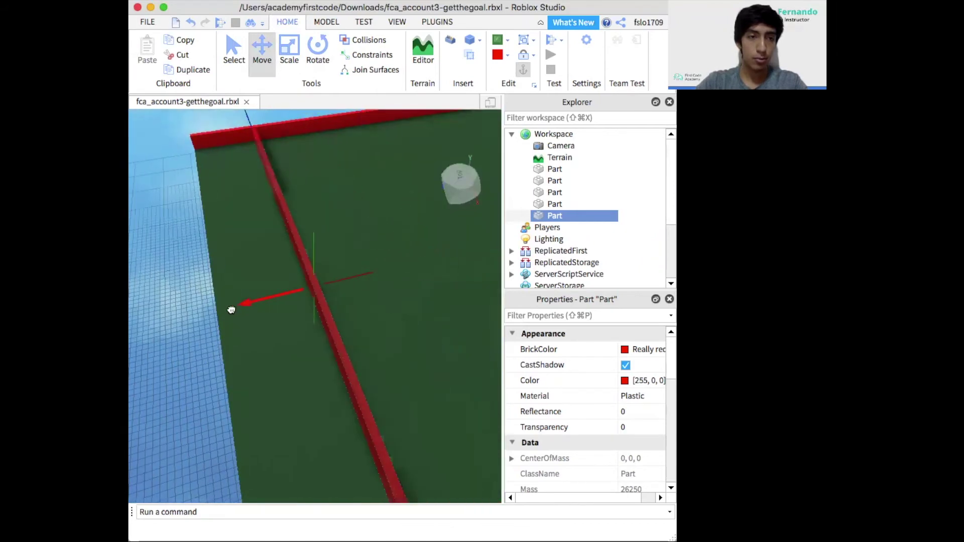
pyautogui.moveTo(231, 310); pyautogui.dragTo(152, 343)
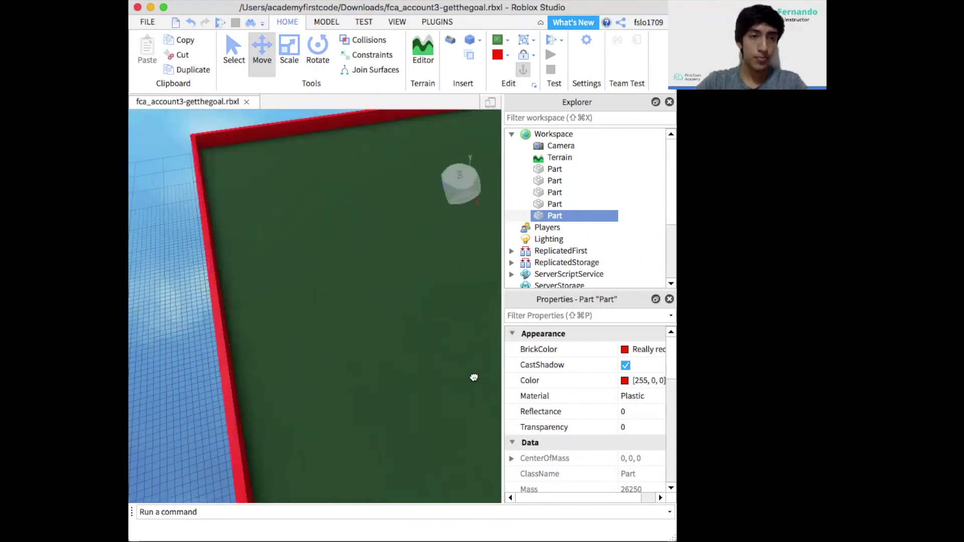
# Step: Duplicate one of the perimeter walls and move the copy inward onto the grass field, parallel to the original
pyautogui.click(474, 378)
pyautogui.moveTo(474, 378); pyautogui.dragTo(474, 377, button='right')
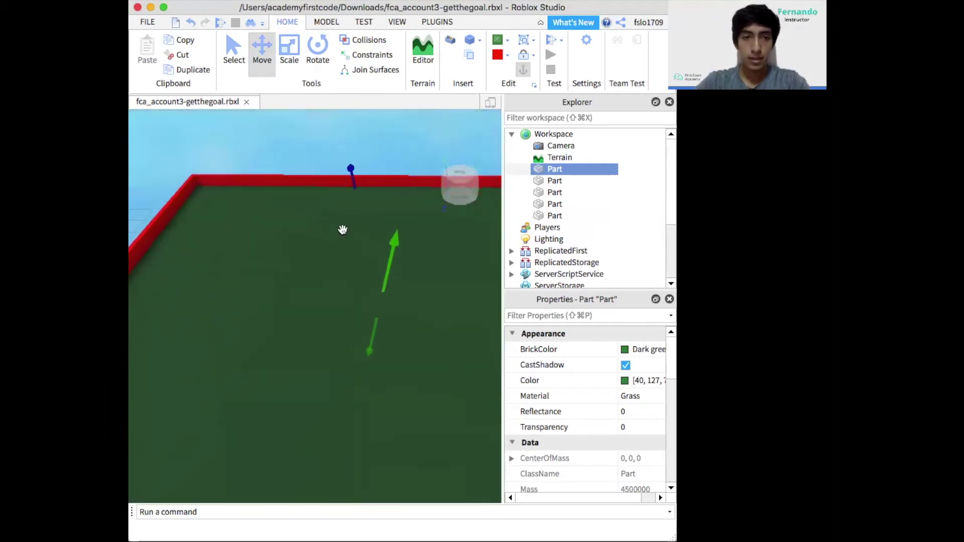
pyautogui.moveTo(342, 230); pyautogui.dragTo(342, 226, button='right')
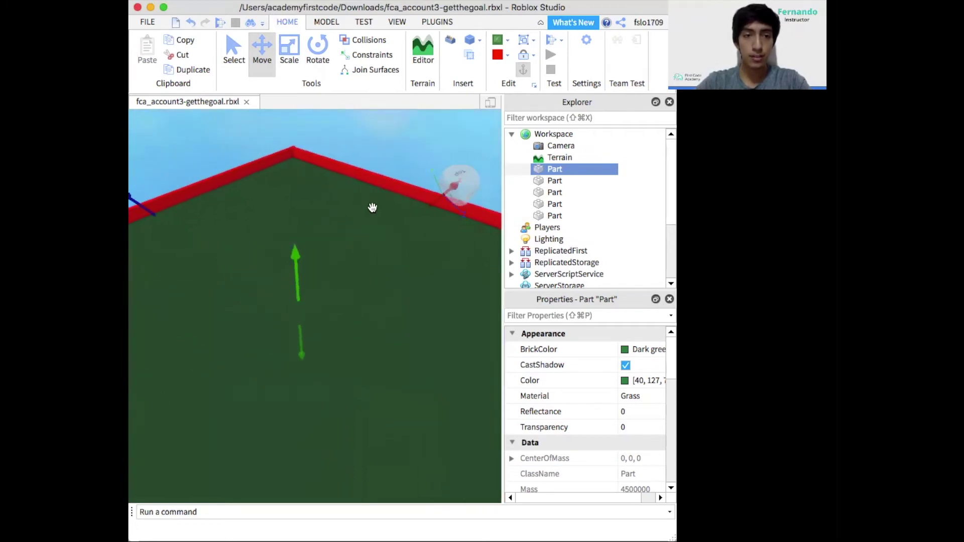
pyautogui.click(414, 191)
pyautogui.press('super+d')
pyautogui.moveTo(416, 189); pyautogui.dragTo(241, 354)
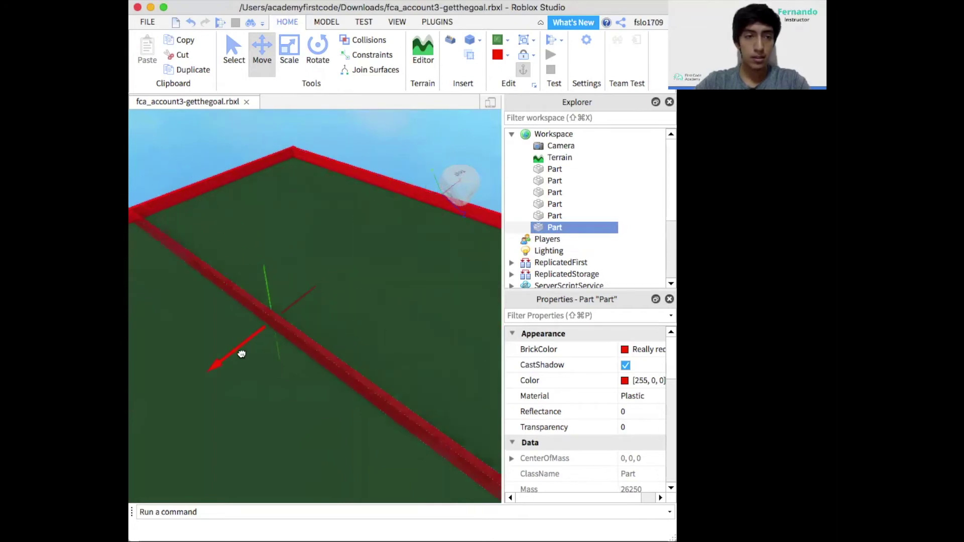
pyautogui.moveTo(241, 354); pyautogui.dragTo(241, 353, button='right')
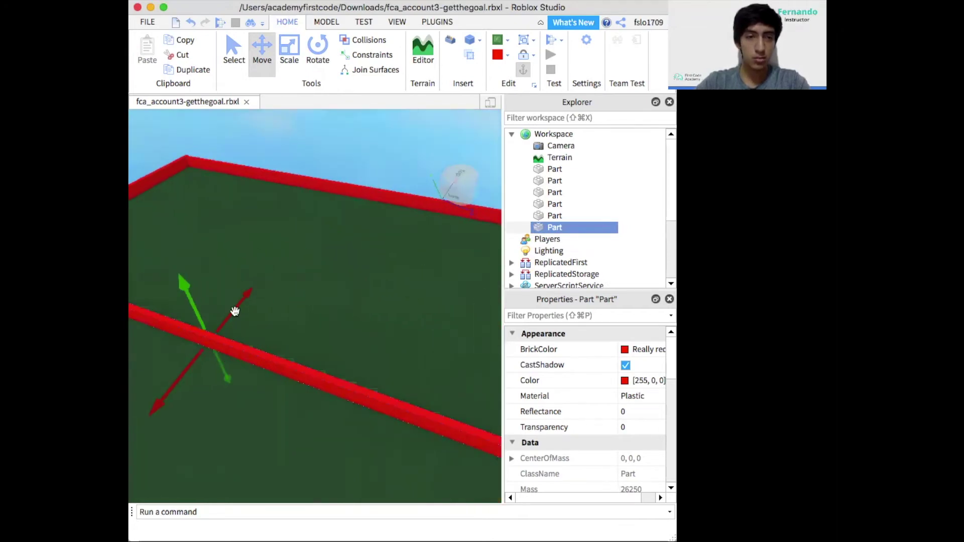
# Step: Adjust the copied red wall's position across the grass field so that its end meets the side wall
pyautogui.moveTo(232, 312); pyautogui.dragTo(246, 296)
pyautogui.moveTo(360, 418); pyautogui.dragTo(357, 420, button='right')
pyautogui.click(297, 60)
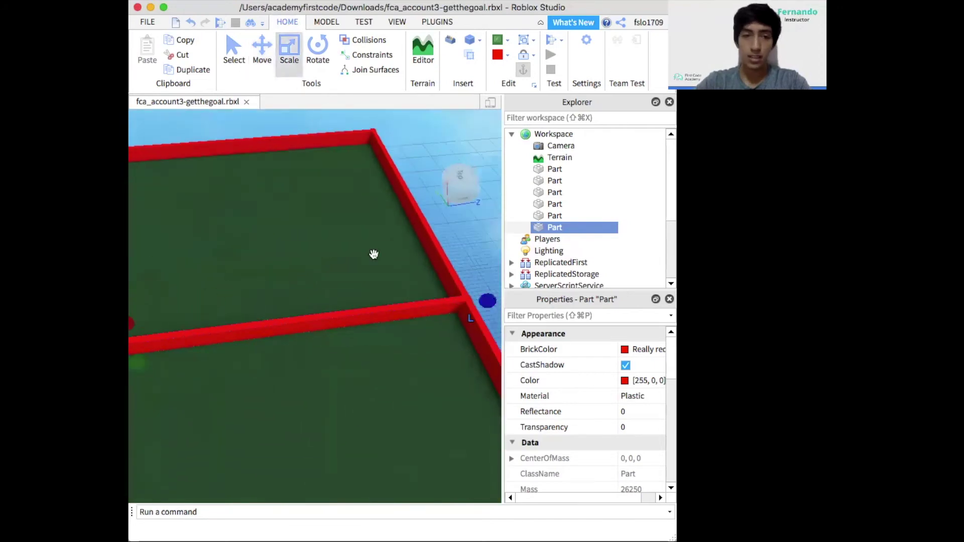
pyautogui.moveTo(372, 254); pyautogui.dragTo(363, 217, button='right')
pyautogui.moveTo(363, 218); pyautogui.dragTo(191, 304)
pyautogui.moveTo(191, 304); pyautogui.dragTo(192, 304, button='right')
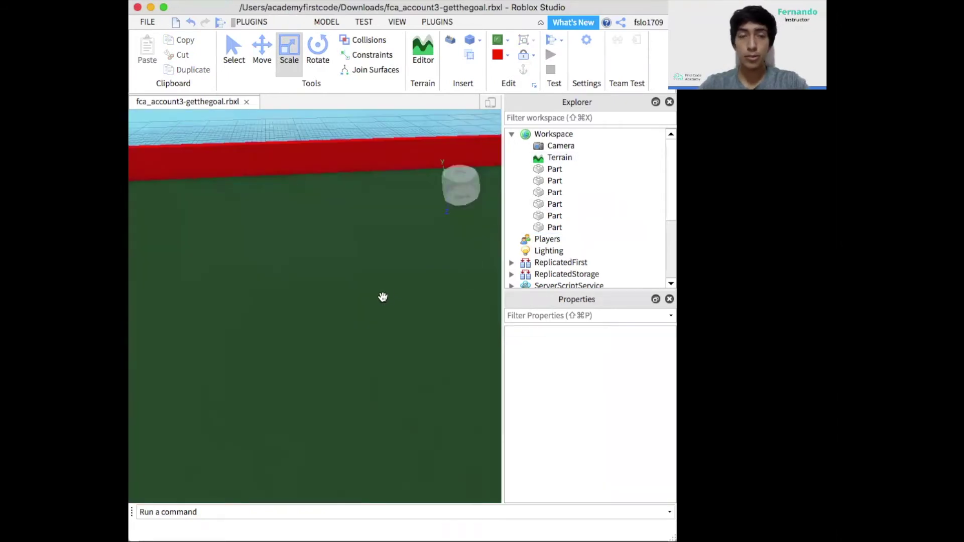
# Step: Insert a cylinder part and place it on the grass near the far red wall
pyautogui.moveTo(383, 297); pyautogui.dragTo(383, 298, button='right')
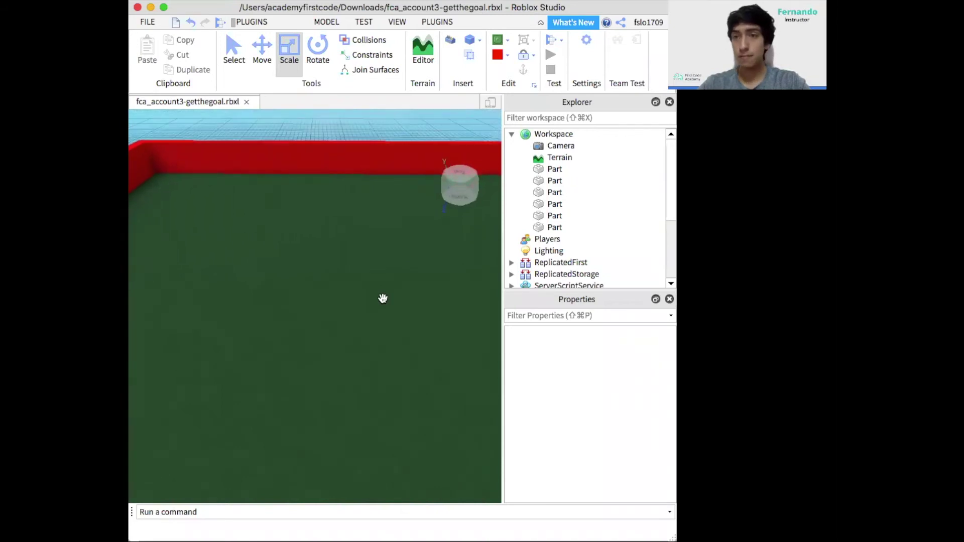
pyautogui.moveTo(382, 298); pyautogui.dragTo(383, 299, button='right')
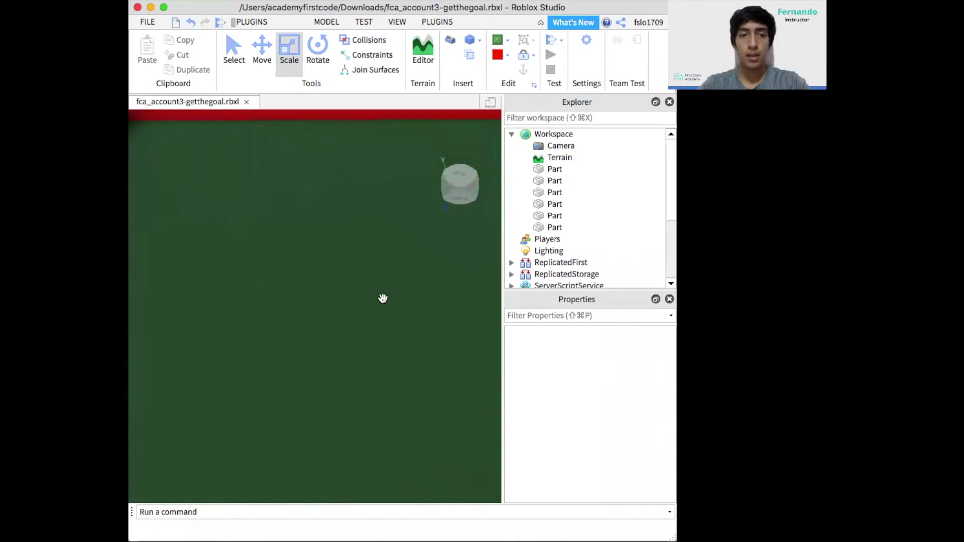
pyautogui.click(480, 38)
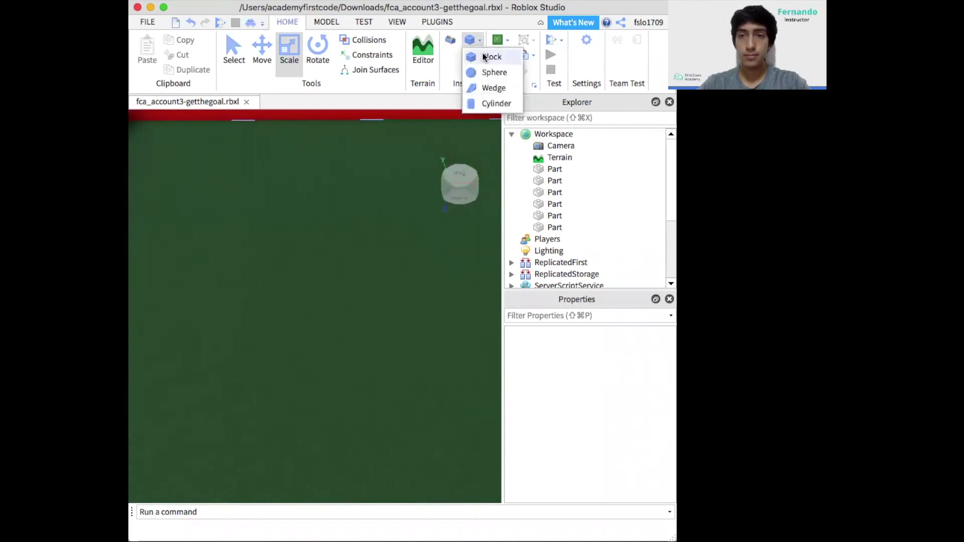
pyautogui.click(488, 104)
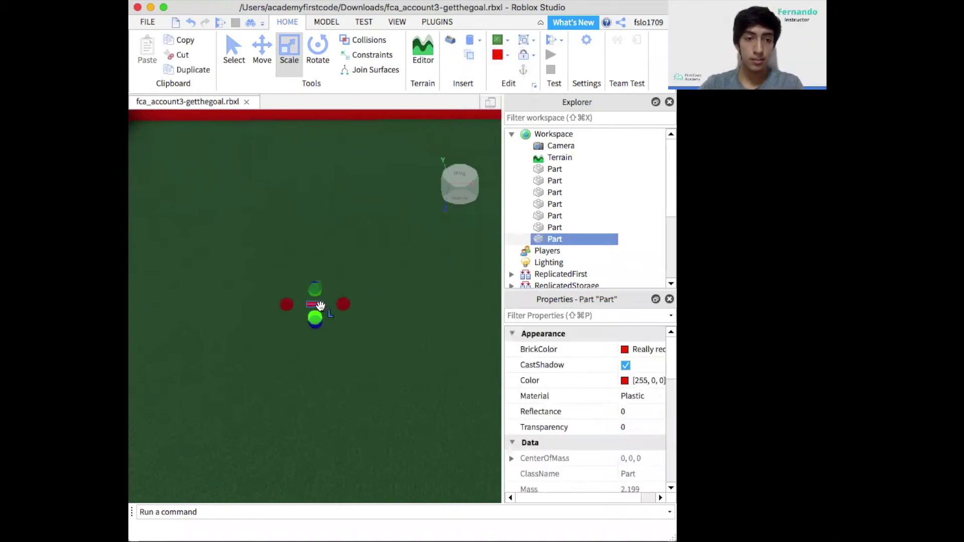
pyautogui.moveTo(319, 305); pyautogui.dragTo(319, 306)
pyautogui.moveTo(297, 189); pyautogui.dragTo(280, 174)
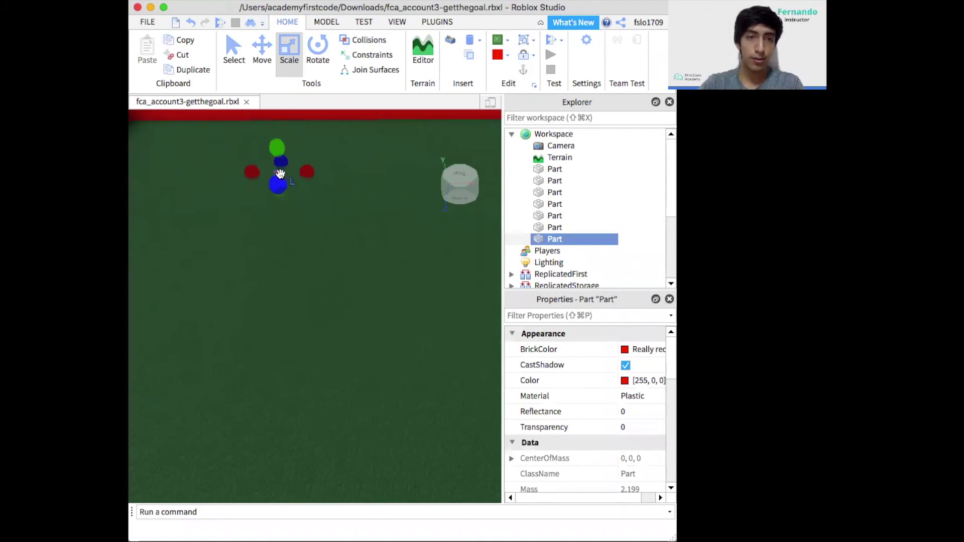
# Step: Give the cylinder the Corroded Metal material and a bright yellow colour
pyautogui.press('a')
pyautogui.press('w')
pyautogui.moveTo(355, 199); pyautogui.dragTo(354, 199, button='right')
pyautogui.press('e')
pyautogui.press('e')
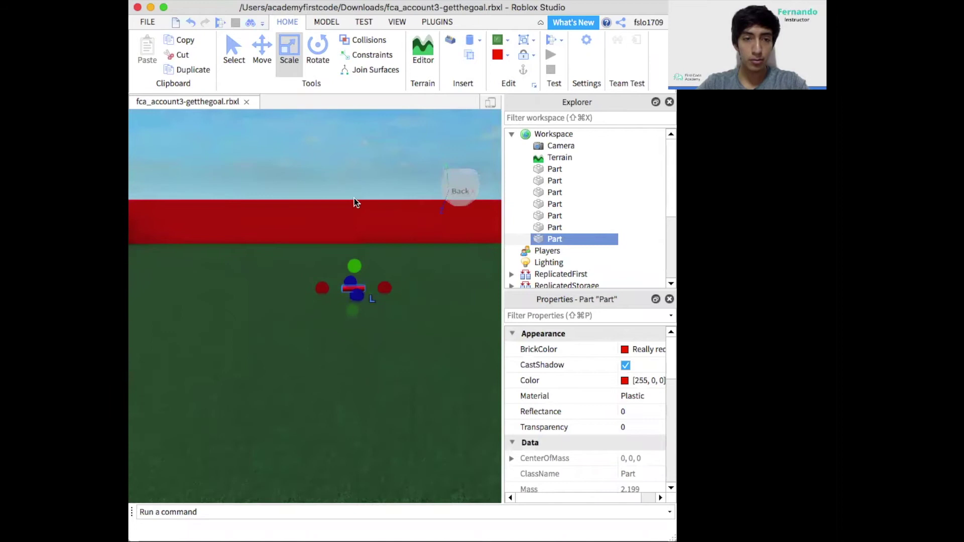
pyautogui.press('w')
pyautogui.press('d')
pyautogui.moveTo(363, 219); pyautogui.dragTo(363, 218, button='right')
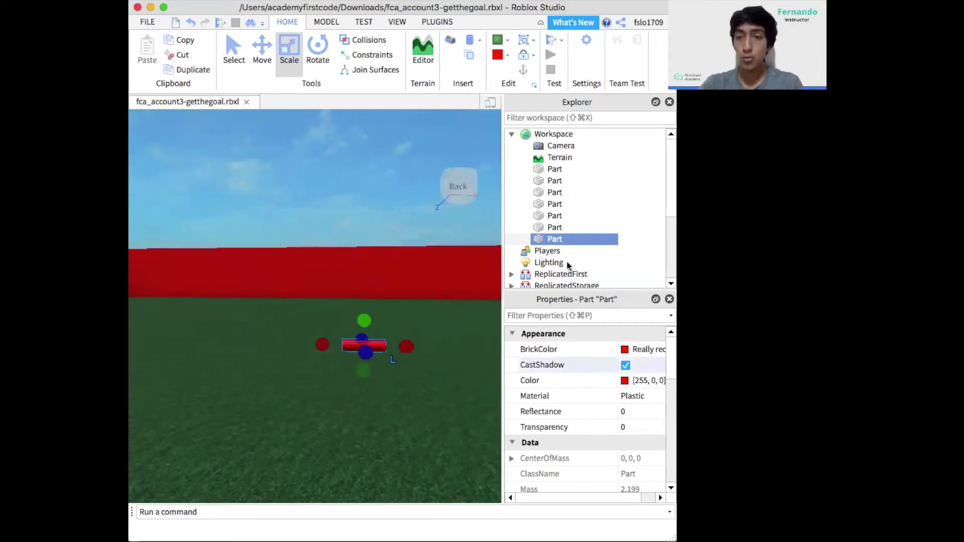
pyautogui.click(508, 38)
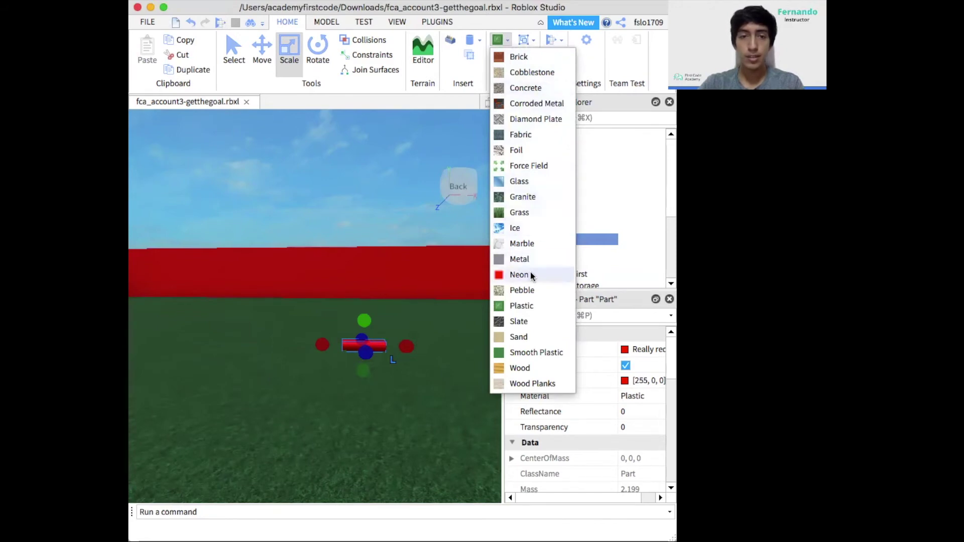
pyautogui.click(537, 104)
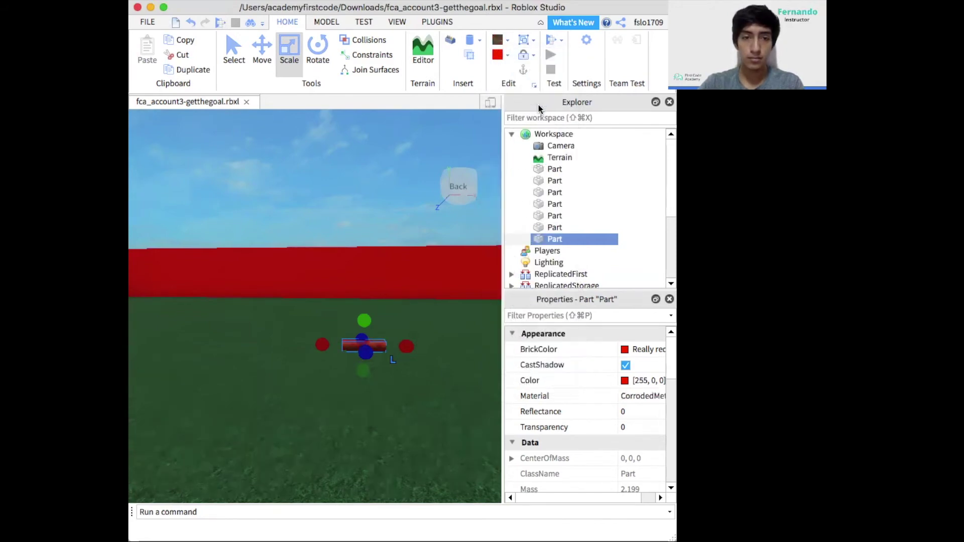
pyautogui.click(507, 57)
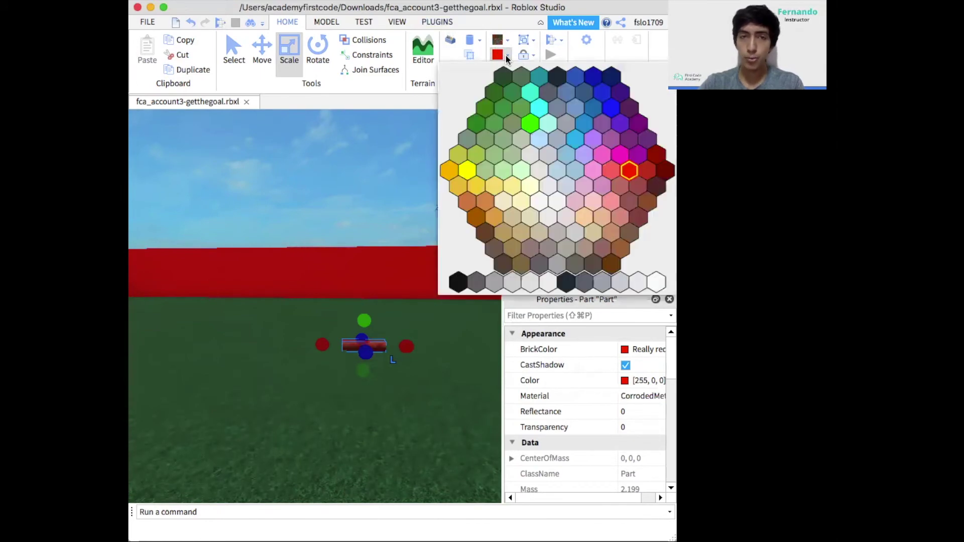
pyautogui.click(466, 179)
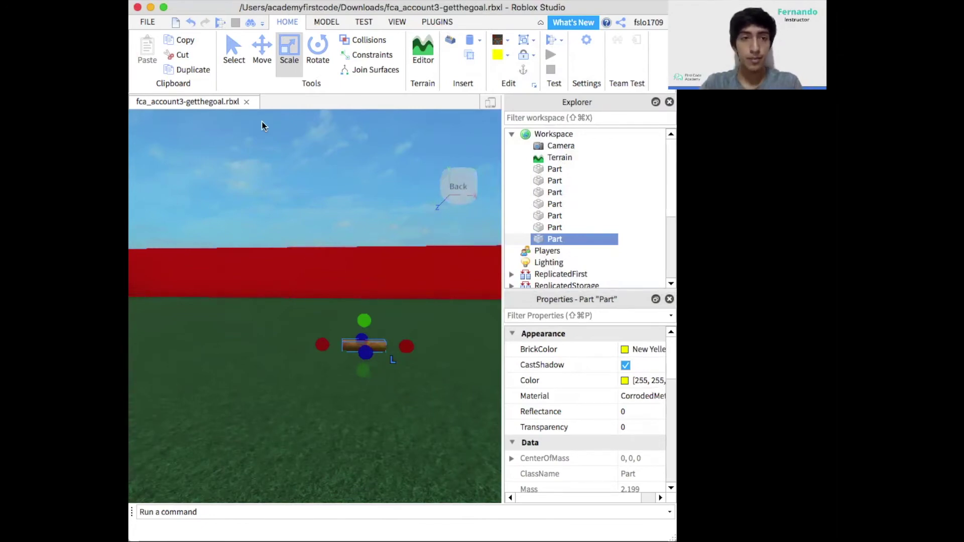
# Step: Raise the cylinder above the grass and rotate it 90 degrees so that it stands upright
pyautogui.click(262, 55)
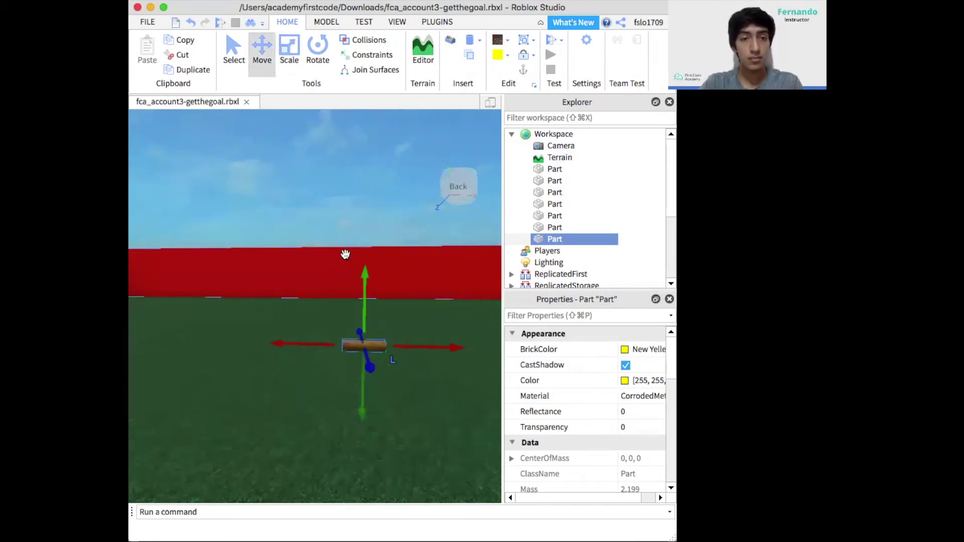
pyautogui.moveTo(364, 270); pyautogui.dragTo(357, 212)
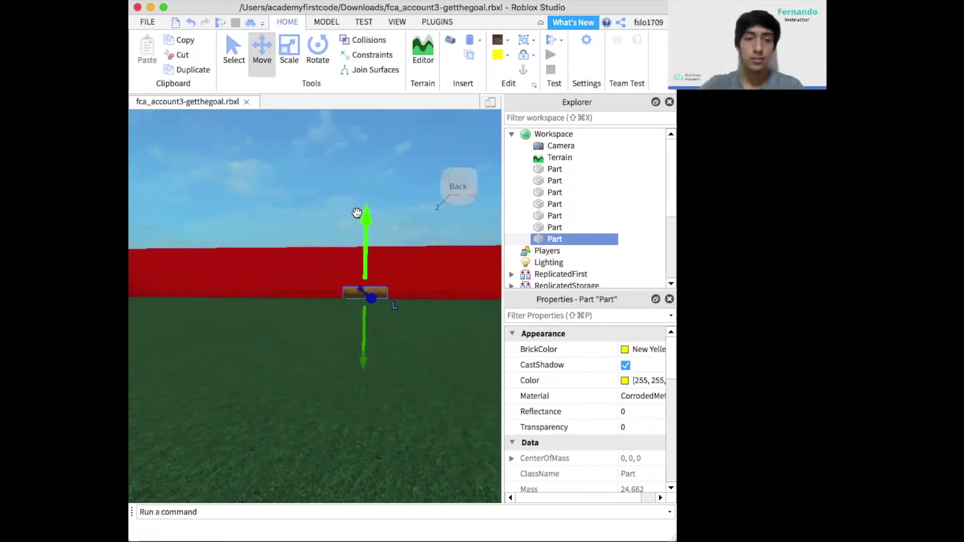
pyautogui.click(318, 53)
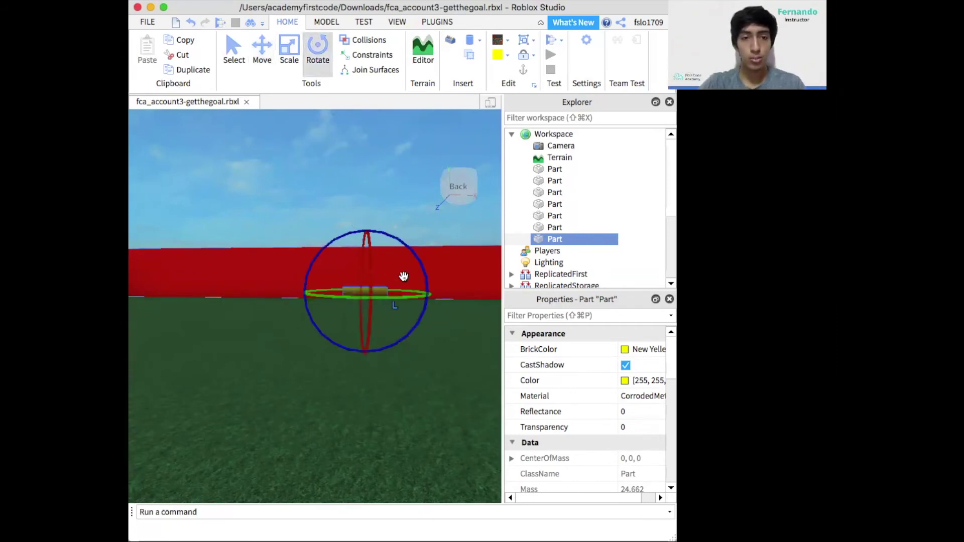
pyautogui.moveTo(413, 253); pyautogui.dragTo(318, 256)
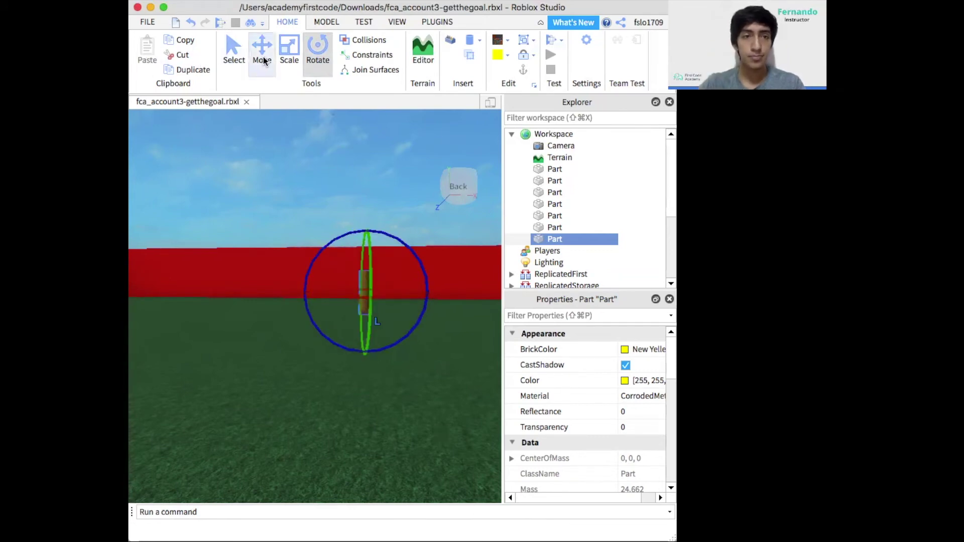
# Step: Scale the upright cylinder lengthwise at both ends into a tall pole rising well above the red wall
pyautogui.click(289, 48)
pyautogui.moveTo(369, 340); pyautogui.dragTo(368, 367)
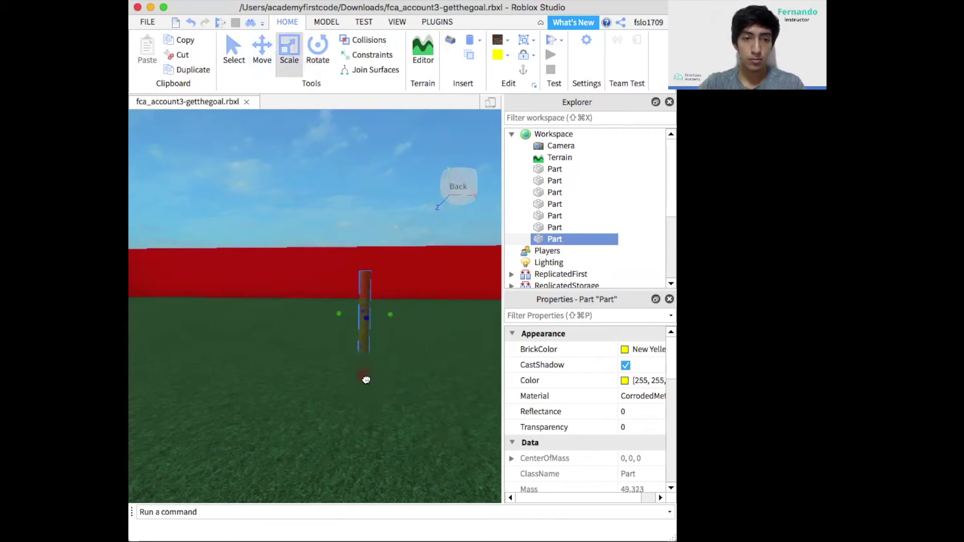
pyautogui.moveTo(366, 262); pyautogui.dragTo(368, 110)
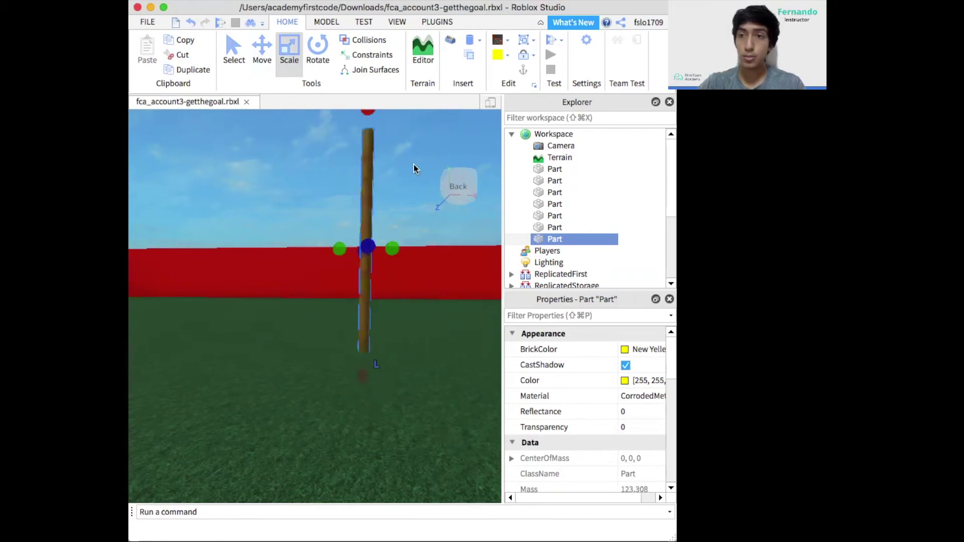
pyautogui.moveTo(414, 165); pyautogui.dragTo(414, 165, button='right')
pyautogui.moveTo(357, 152); pyautogui.dragTo(355, 101)
pyautogui.click(415, 197)
# Step: Insert a block part and place it on the grass beside the base of the pole
pyautogui.moveTo(415, 197); pyautogui.dragTo(415, 197, button='right')
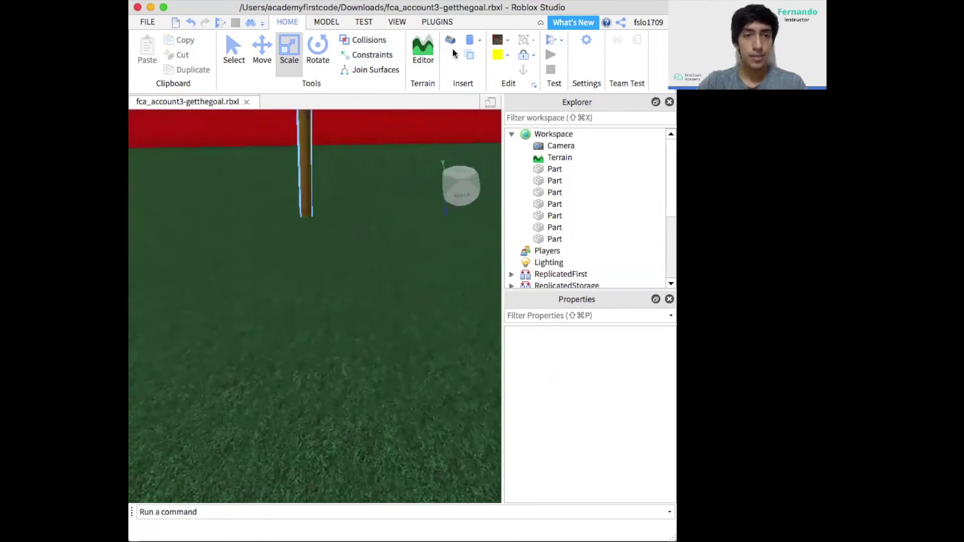
pyautogui.click(479, 41)
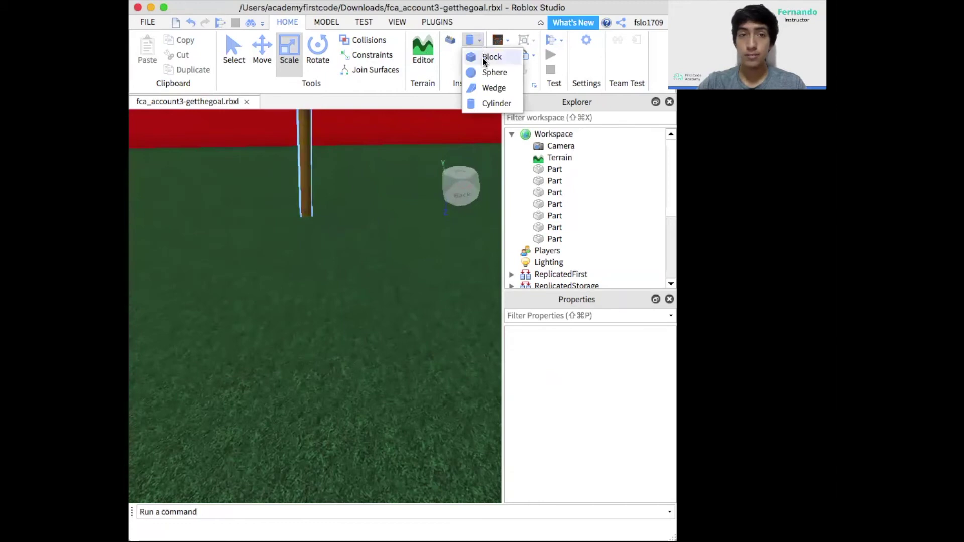
pyautogui.click(484, 58)
pyautogui.moveTo(307, 302); pyautogui.dragTo(383, 265)
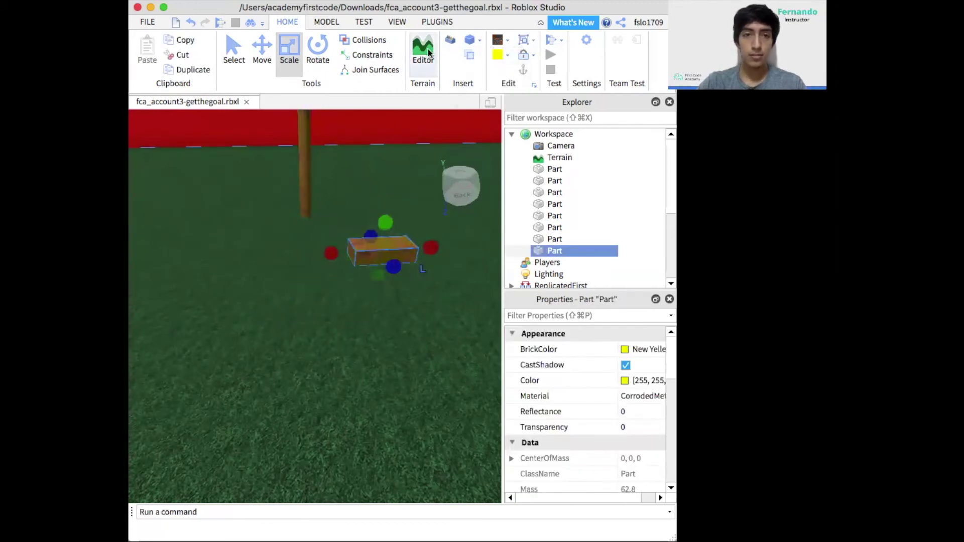
# Step: Give the new block the Fabric material and the Lime green colour
pyautogui.click(505, 38)
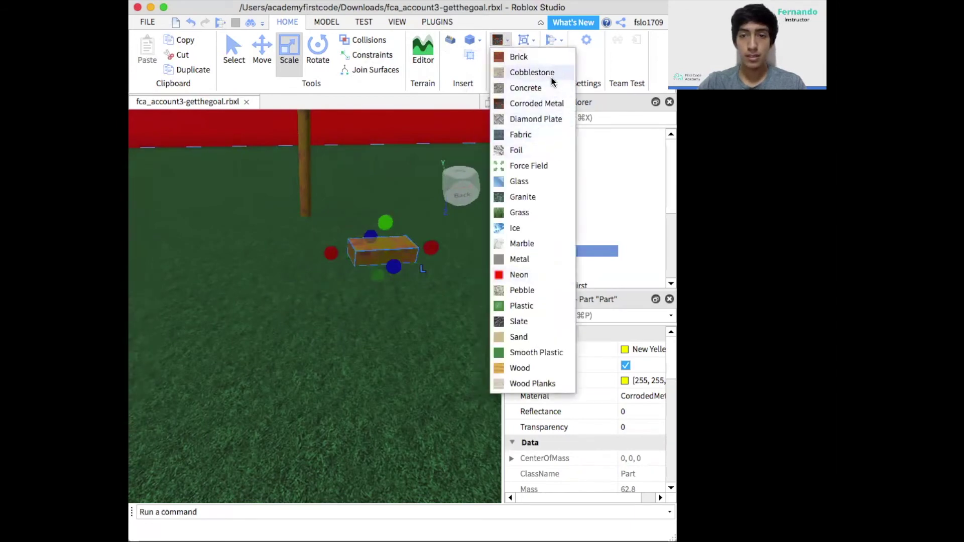
pyautogui.click(551, 139)
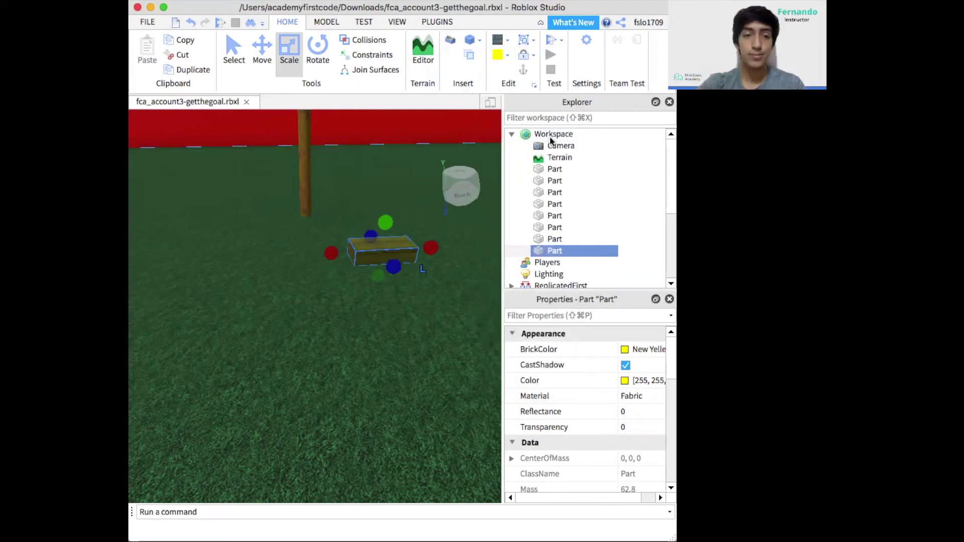
pyautogui.moveTo(444, 248); pyautogui.dragTo(443, 246, button='right')
pyautogui.moveTo(294, 238); pyautogui.dragTo(294, 237, button='right')
pyautogui.press('s')
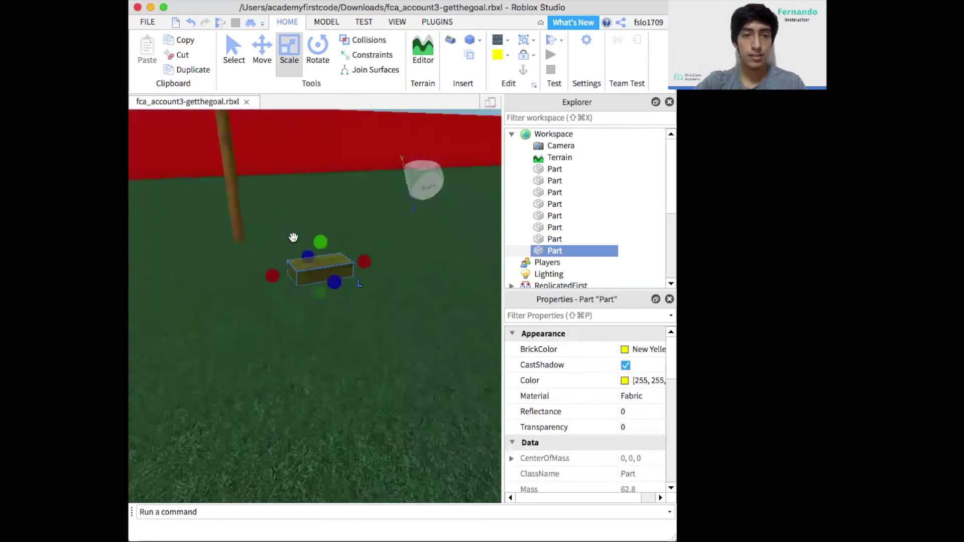
pyautogui.click(509, 56)
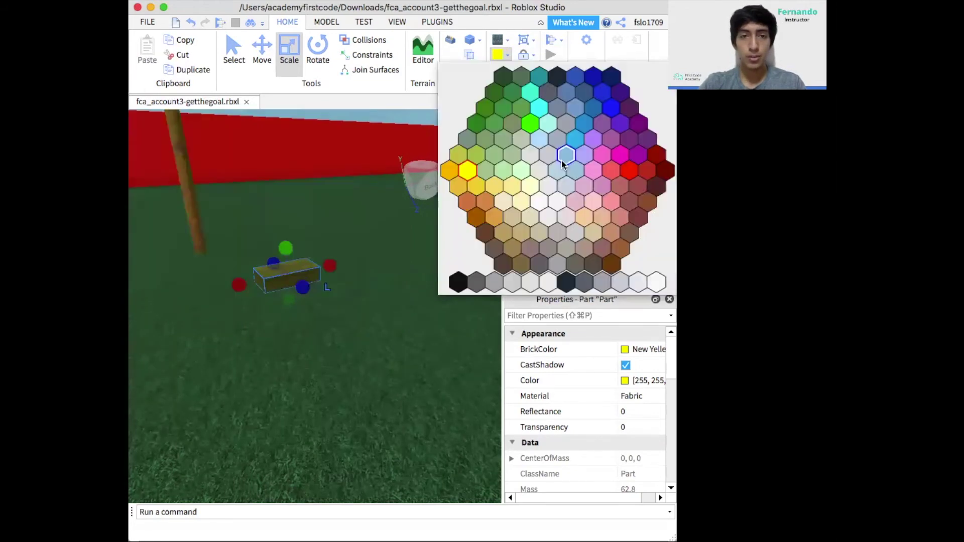
pyautogui.click(526, 125)
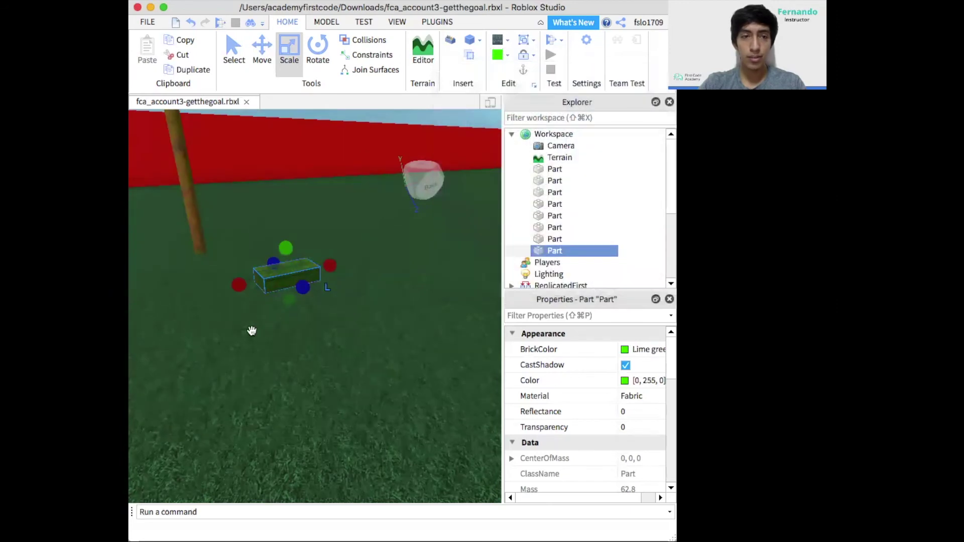
# Step: Raise the green block to near the top of the pole and shift it sideways against the pole
pyautogui.moveTo(252, 331); pyautogui.dragTo(251, 330, button='right')
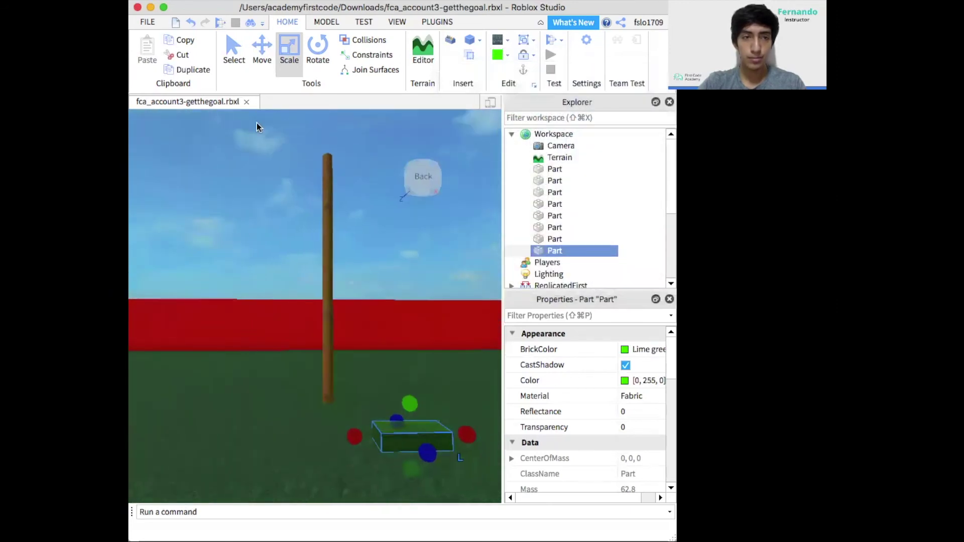
pyautogui.click(261, 53)
pyautogui.moveTo(412, 396); pyautogui.dragTo(389, 251)
pyautogui.moveTo(388, 294); pyautogui.dragTo(357, 297)
pyautogui.moveTo(371, 259); pyautogui.dragTo(370, 136)
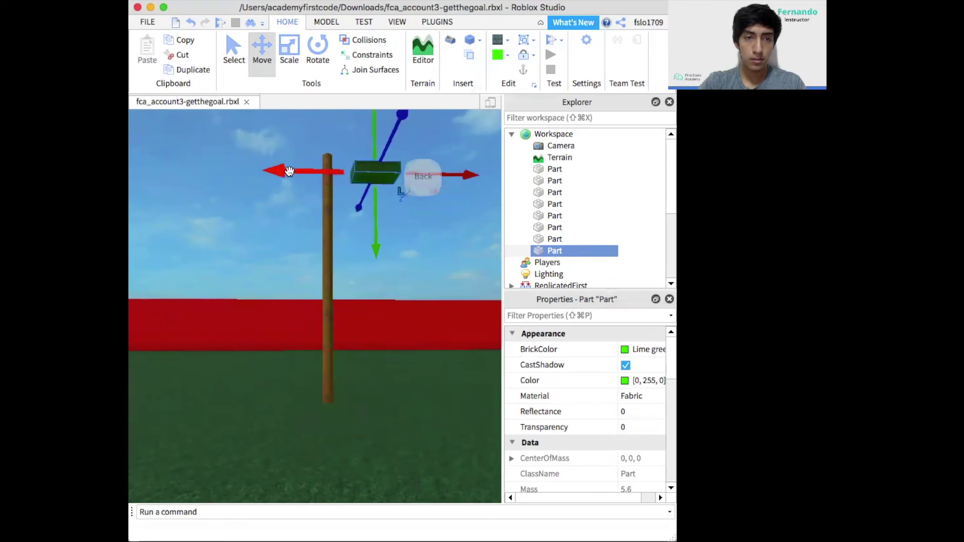
pyautogui.moveTo(280, 172); pyautogui.dragTo(270, 179)
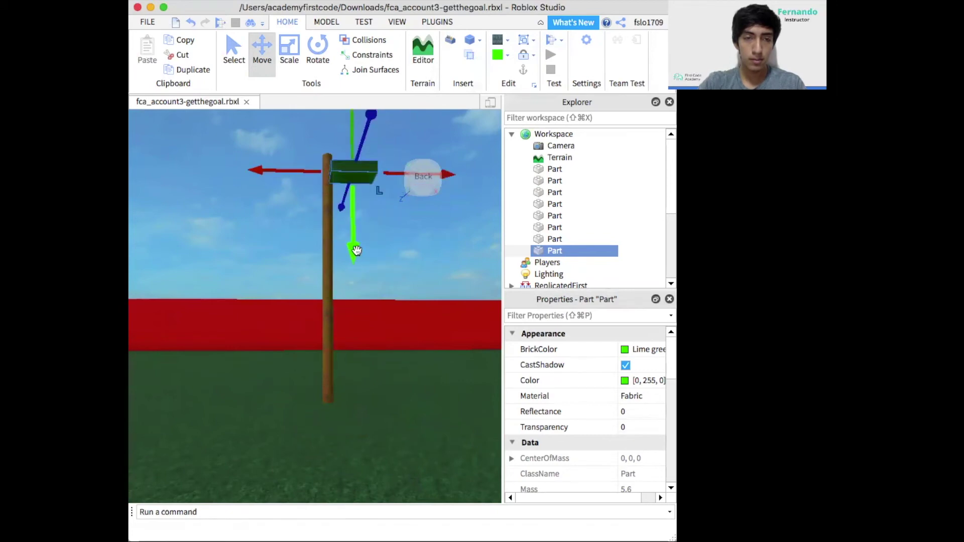
# Step: Move the green block along its depth axis until one end lines up with the pole
pyautogui.moveTo(356, 250)
pyautogui.mouseDown(button='right')
pyautogui.moveTo(366, 248)
pyautogui.moveTo(356, 250)
pyautogui.mouseUp(button='right')
pyautogui.press('a')
pyautogui.press('w')
pyautogui.press('d')
pyautogui.press('w')
pyautogui.press('a')
pyautogui.press('q')
pyautogui.scroll(3, 356, 250)
pyautogui.scroll(-2, 356, 250)
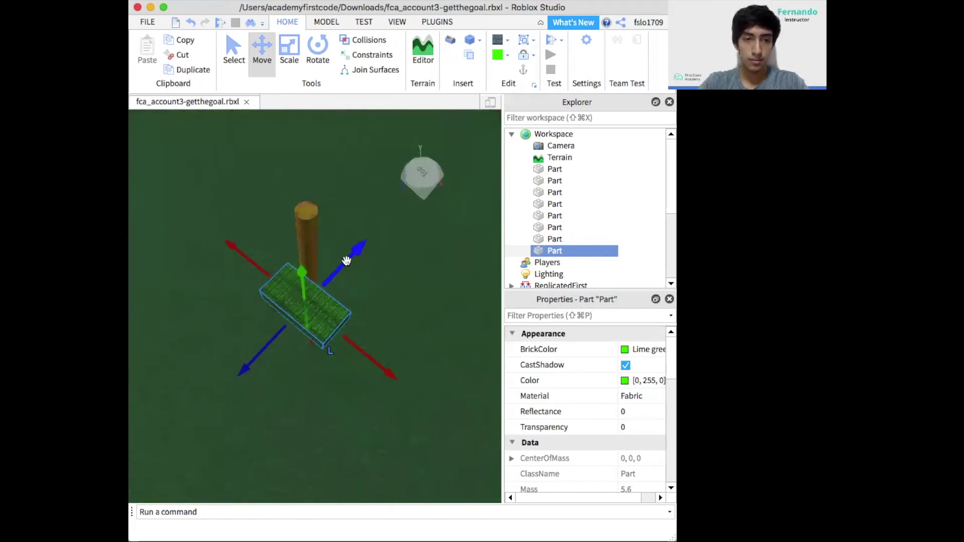
pyautogui.moveTo(347, 260); pyautogui.dragTo(322, 129)
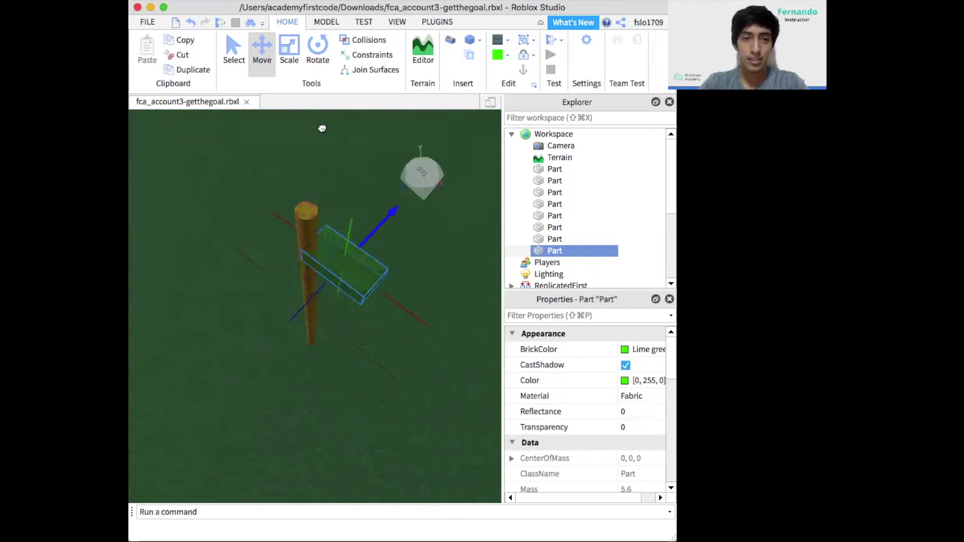
# Step: Scale the green block to make it thinner, taller up towards the pole's top, and longer outward from the pole
pyautogui.click(336, 174)
pyautogui.click(345, 268)
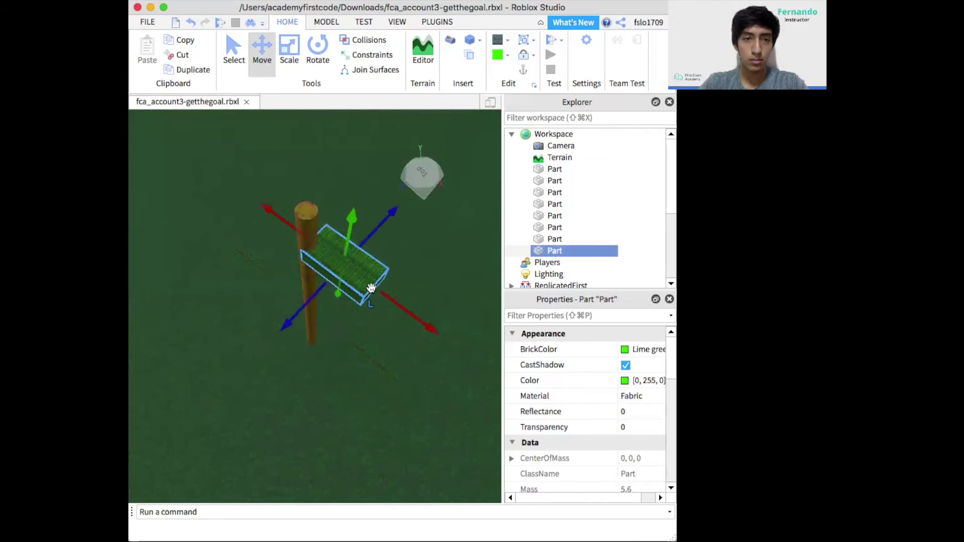
pyautogui.click(289, 50)
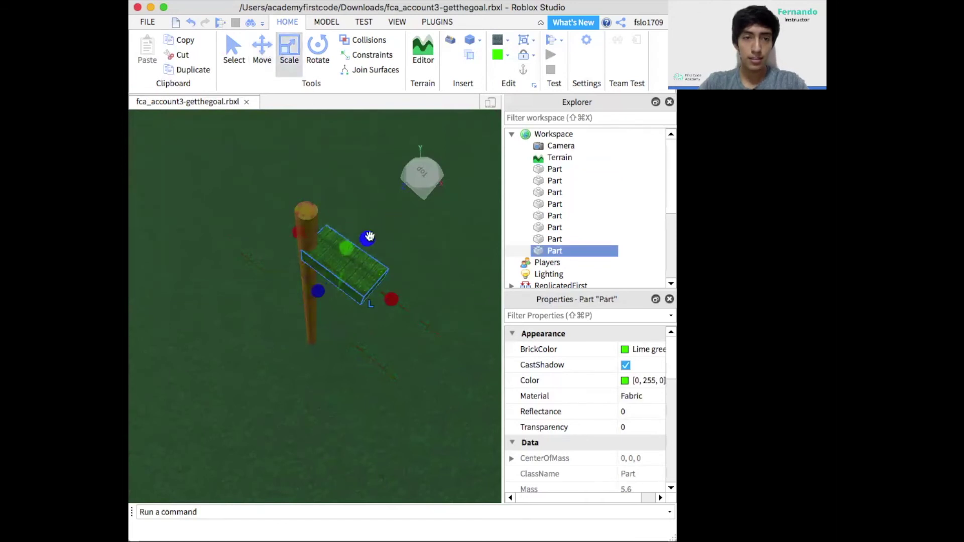
pyautogui.moveTo(367, 240); pyautogui.dragTo(355, 250)
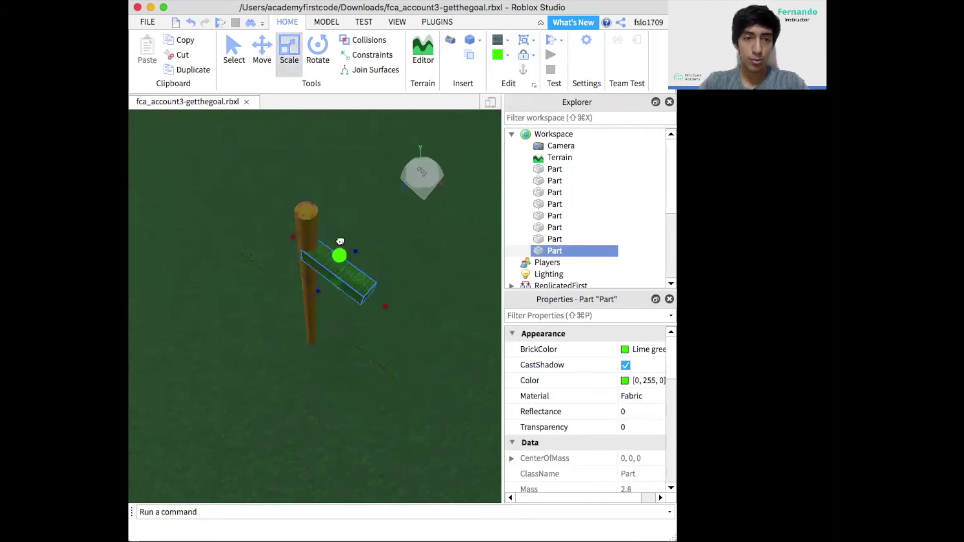
pyautogui.moveTo(340, 242); pyautogui.dragTo(334, 216)
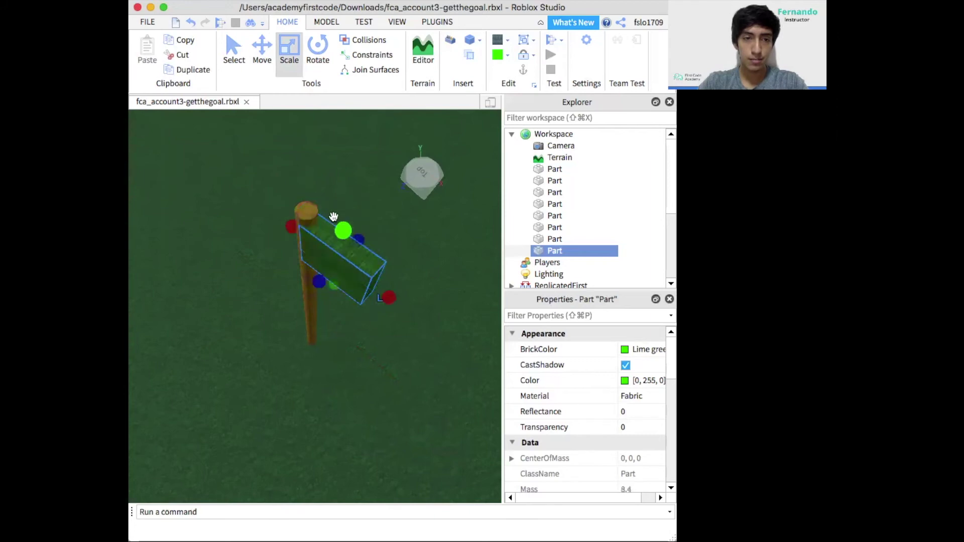
pyautogui.moveTo(389, 298); pyautogui.dragTo(446, 339)
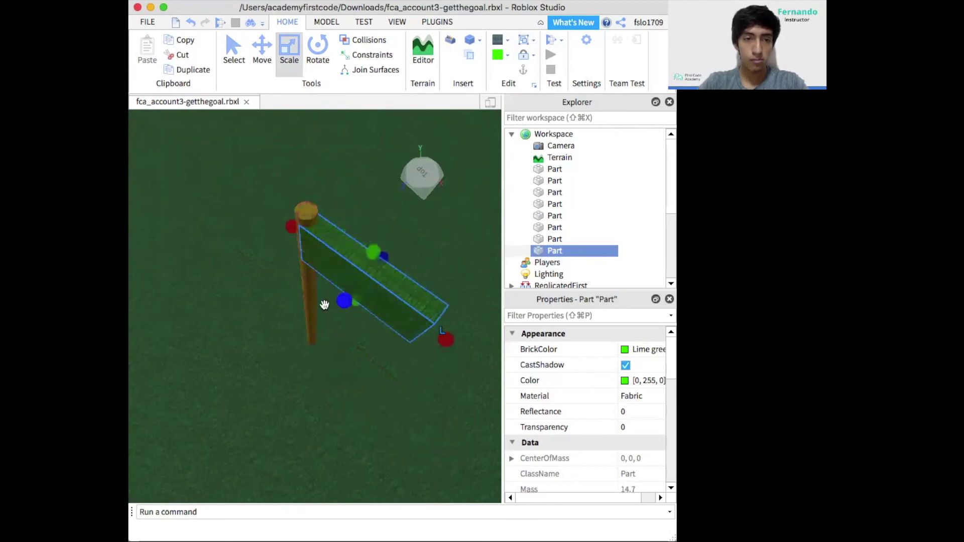
# Step: Extend the green block further downward and outward from the pole to form a large rectangular flag
pyautogui.scroll(2, 348, 302)
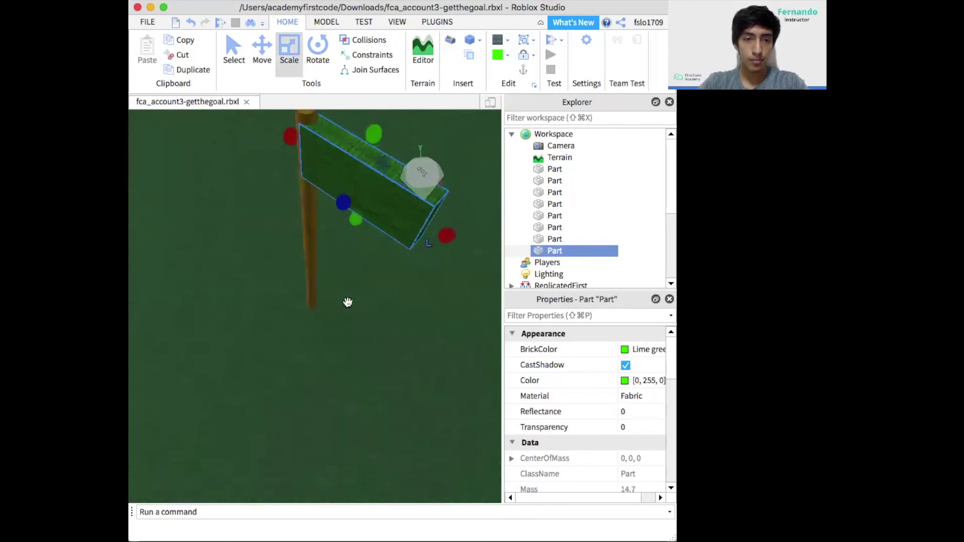
pyautogui.press('q')
pyautogui.moveTo(355, 203); pyautogui.dragTo(356, 217)
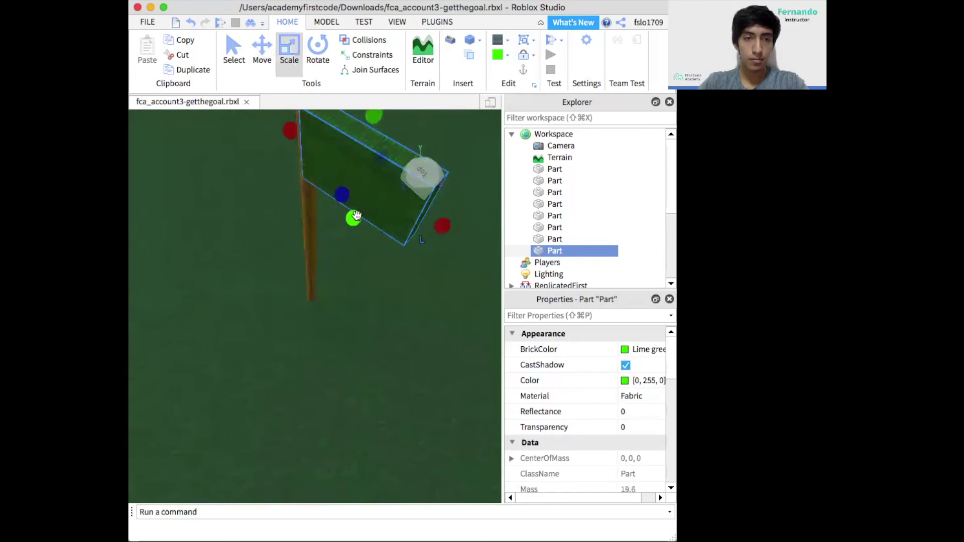
pyautogui.click(387, 295)
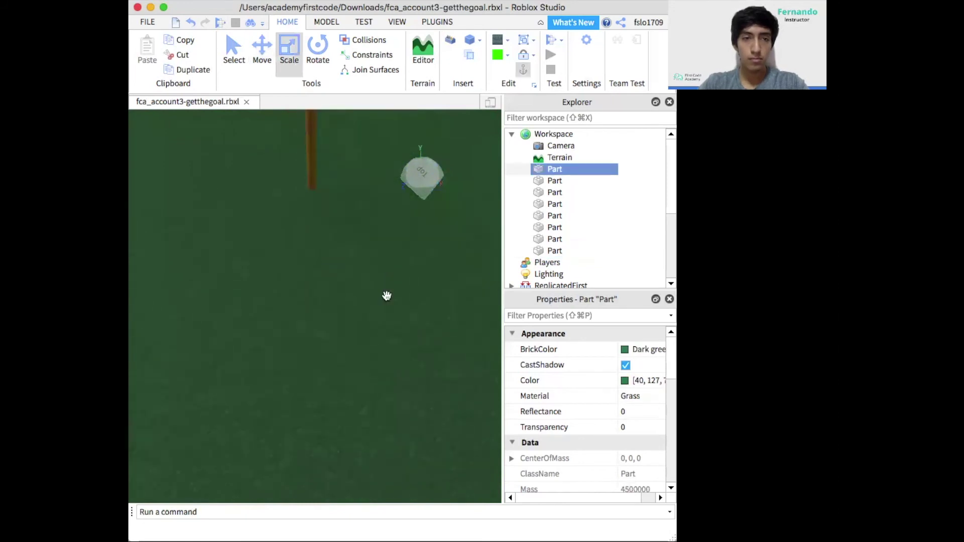
pyautogui.moveTo(387, 295); pyautogui.dragTo(387, 300, button='right')
pyautogui.press('q')
pyautogui.click(356, 236)
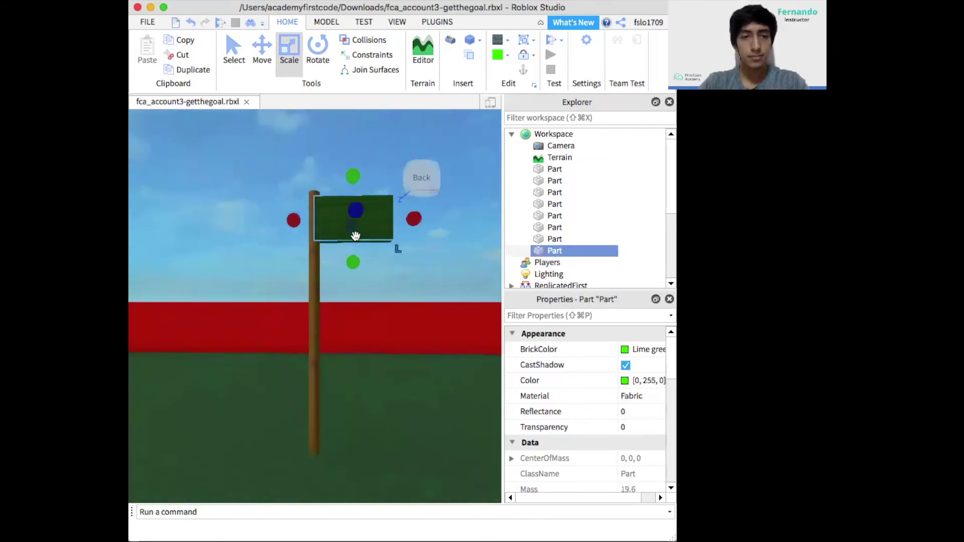
pyautogui.moveTo(354, 263); pyautogui.dragTo(361, 270)
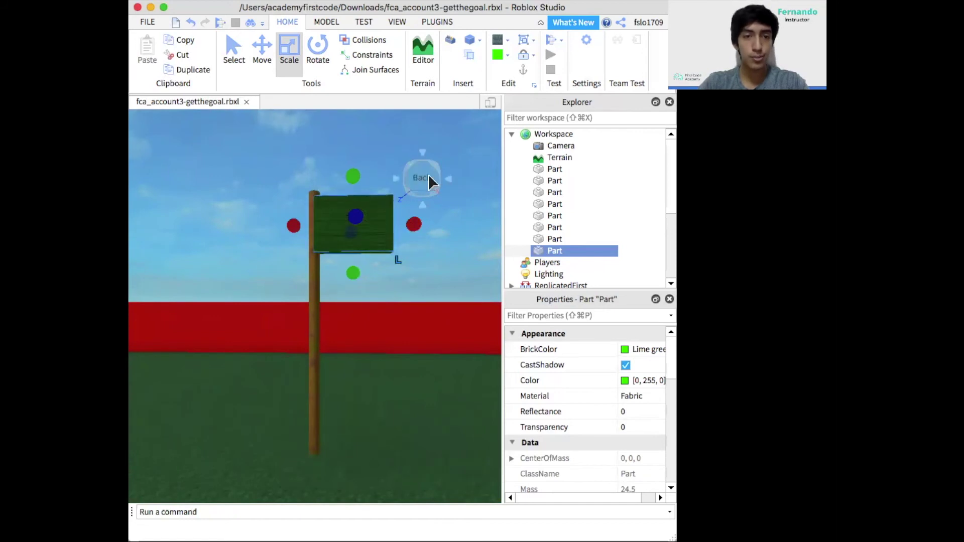
pyautogui.moveTo(413, 223); pyautogui.dragTo(453, 224)
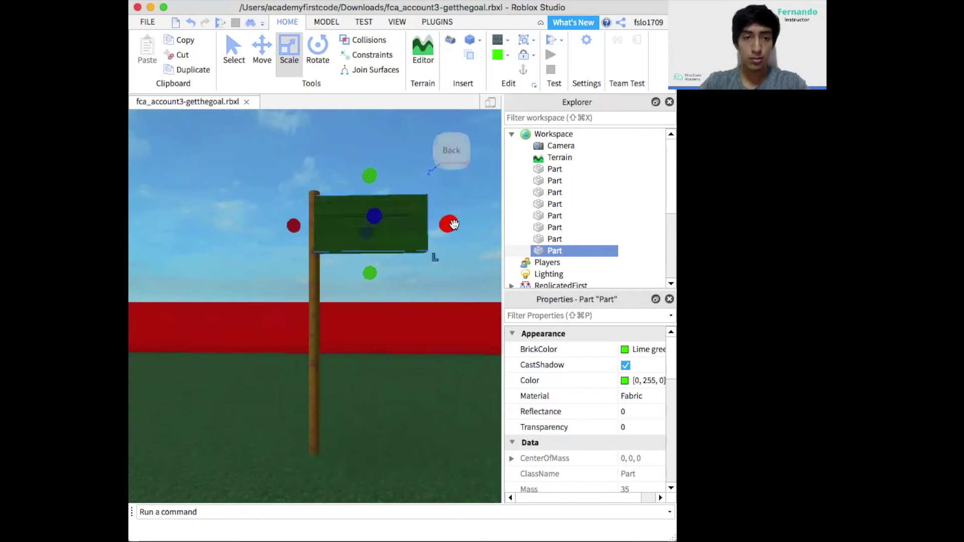
# Step: Change the flag block's colour to New Yeller and deselect the flag
pyautogui.click(506, 59)
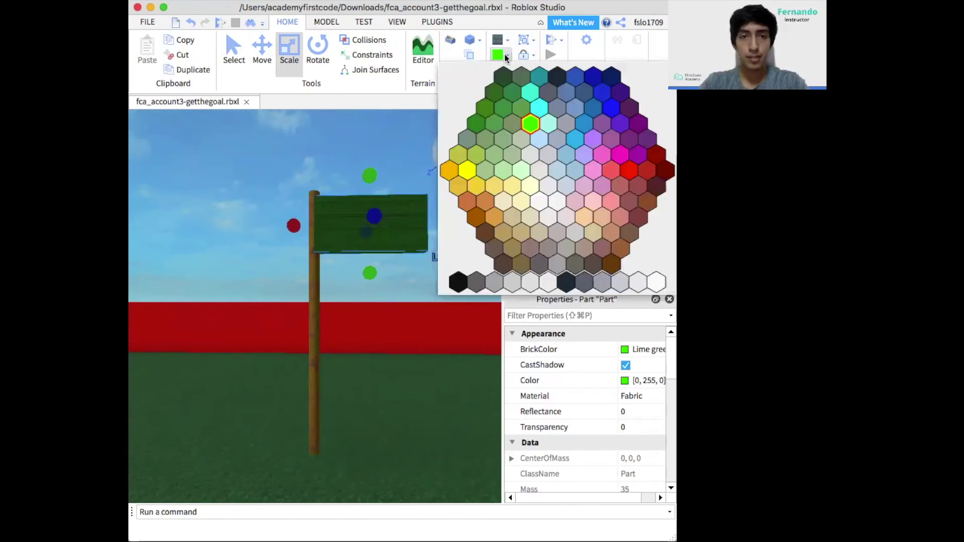
pyautogui.click(468, 177)
pyautogui.click(414, 322)
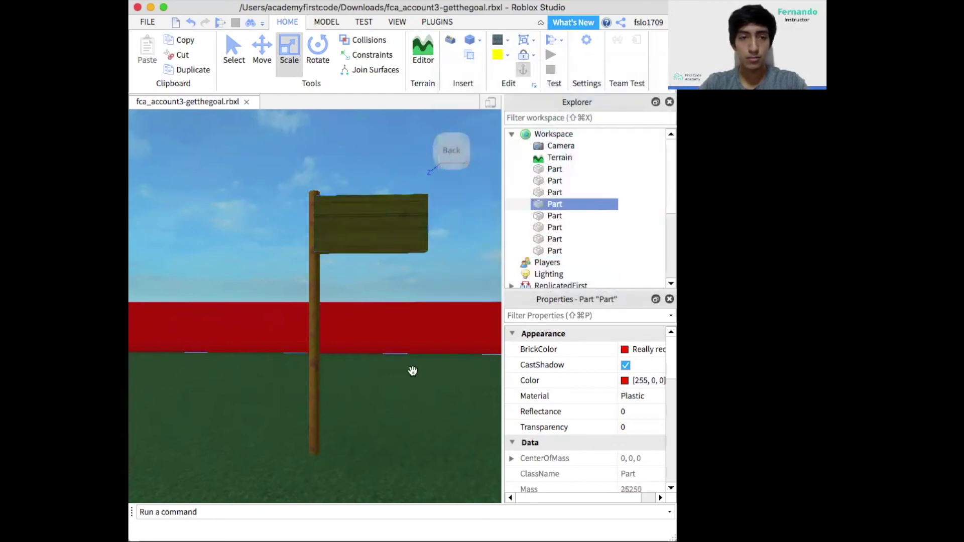
pyautogui.click(408, 400)
# Step: Anchor both the yellow flag block and the pole so they stay fixed in place
pyautogui.click(378, 222)
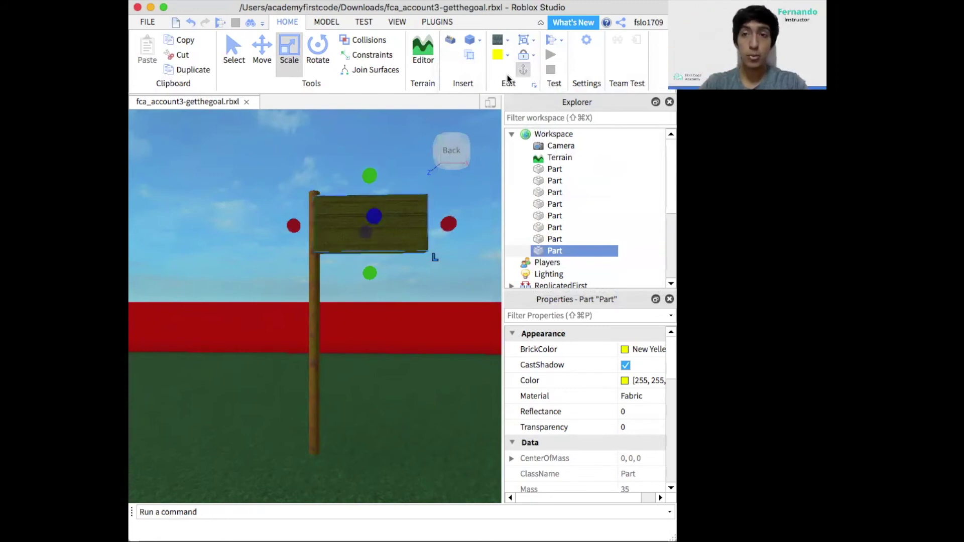
pyautogui.click(316, 300)
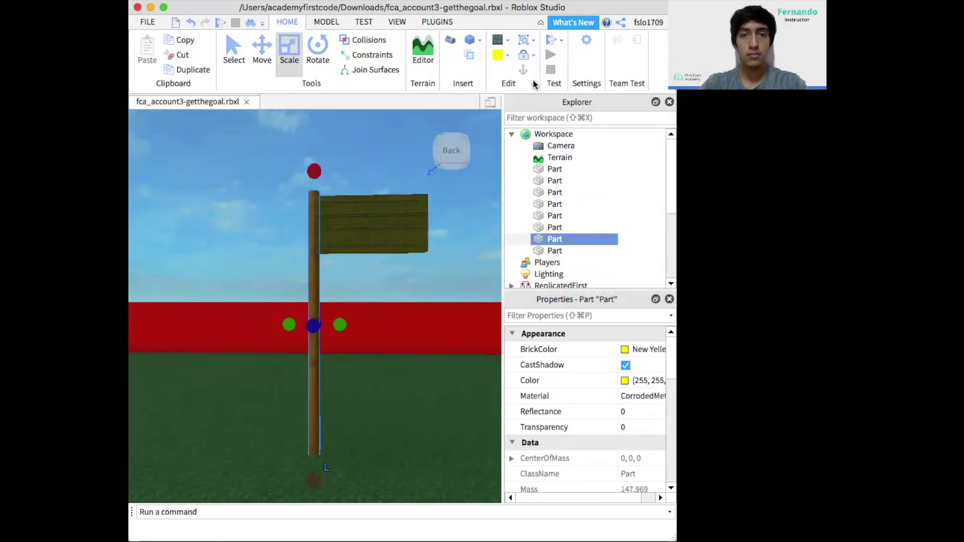
pyautogui.click(524, 67)
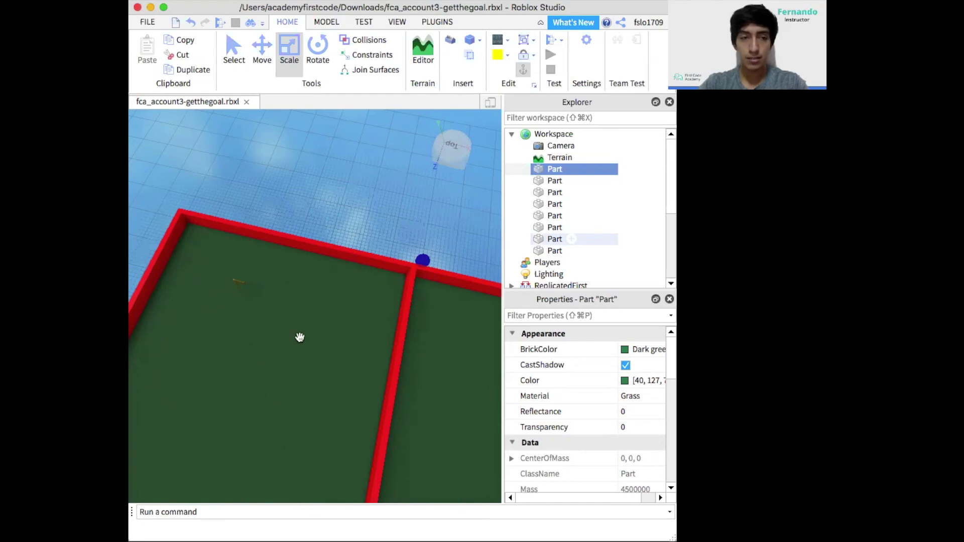
# Step: Search the Toolbox models for "spawn", place the neutral spawn location on an empty part of the grass, and close the Toolbox
pyautogui.moveTo(345, 340); pyautogui.dragTo(345, 340, button='right')
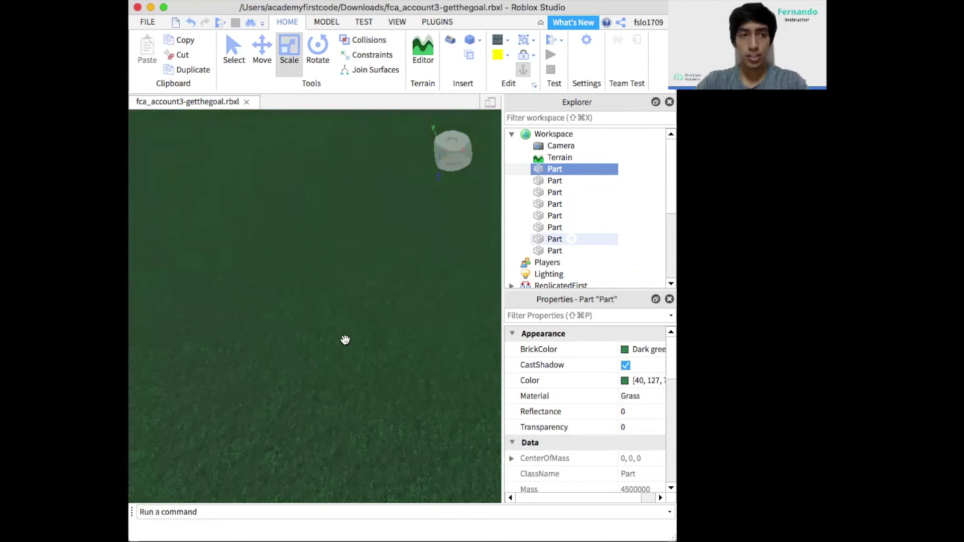
pyautogui.click(388, 27)
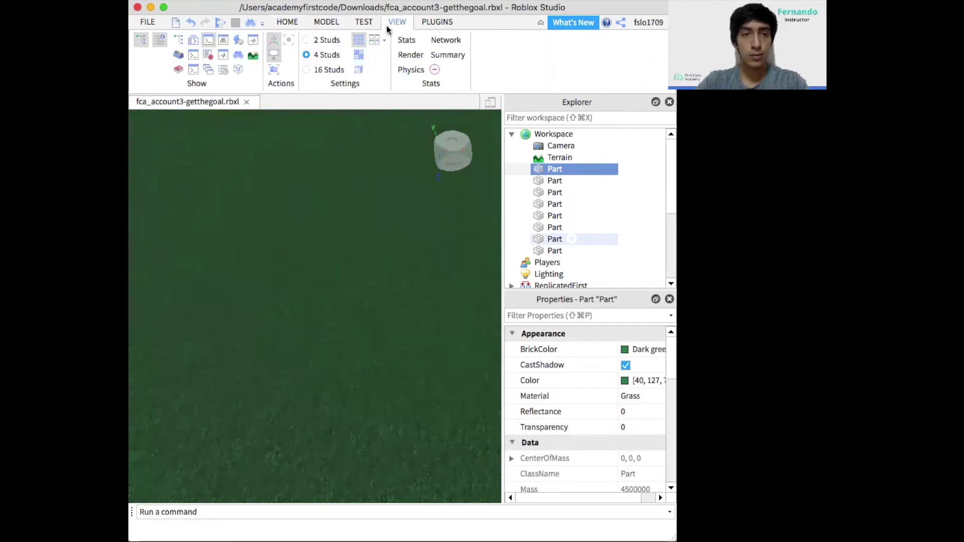
pyautogui.click(179, 55)
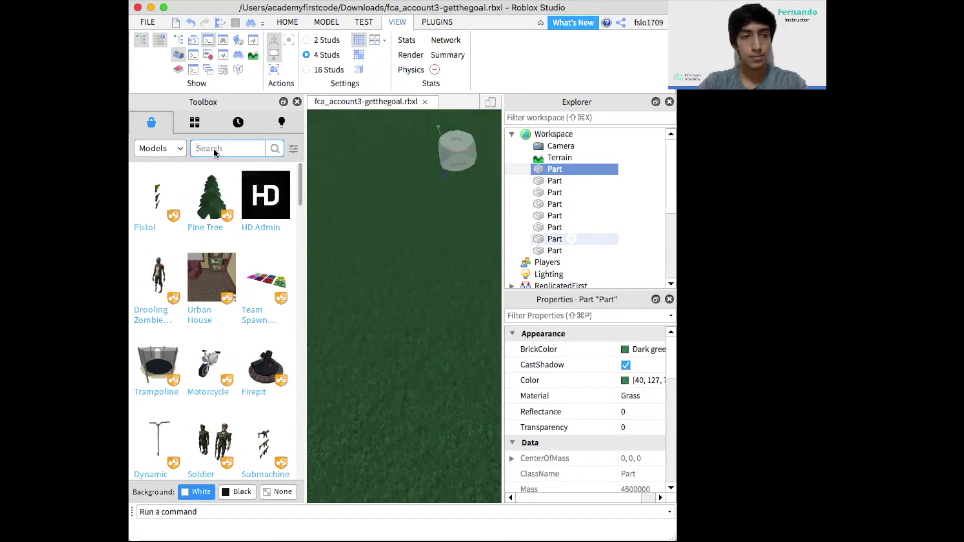
pyautogui.write('spawn')
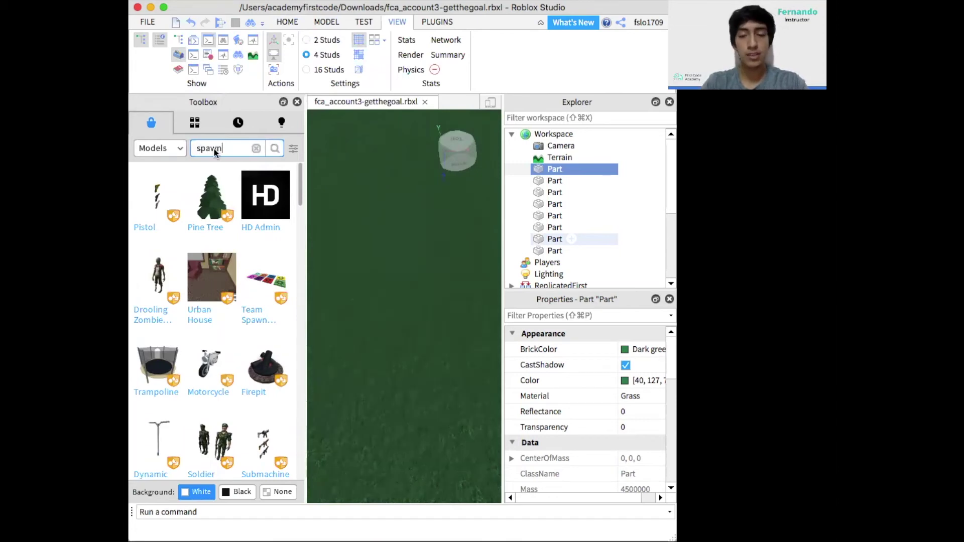
pyautogui.press('Return')
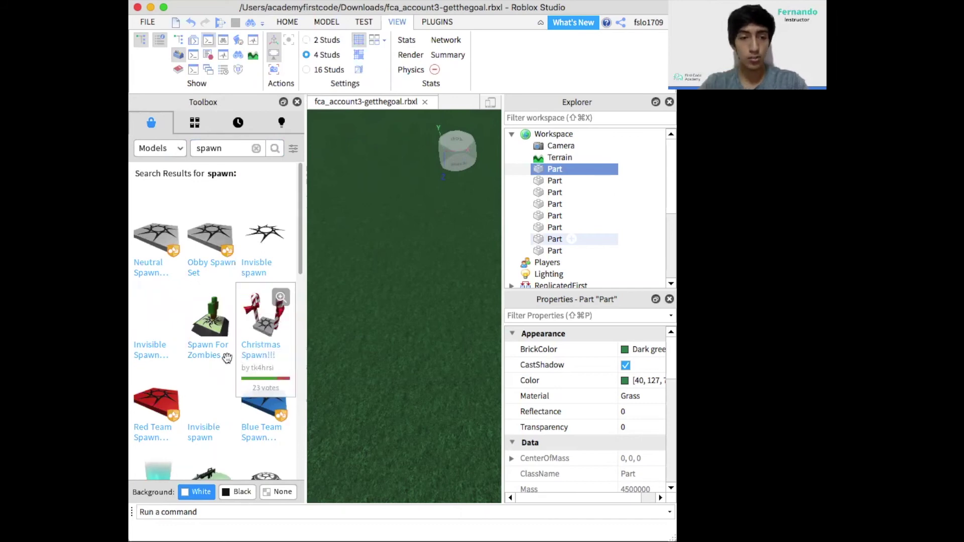
pyautogui.moveTo(166, 272); pyautogui.dragTo(339, 267)
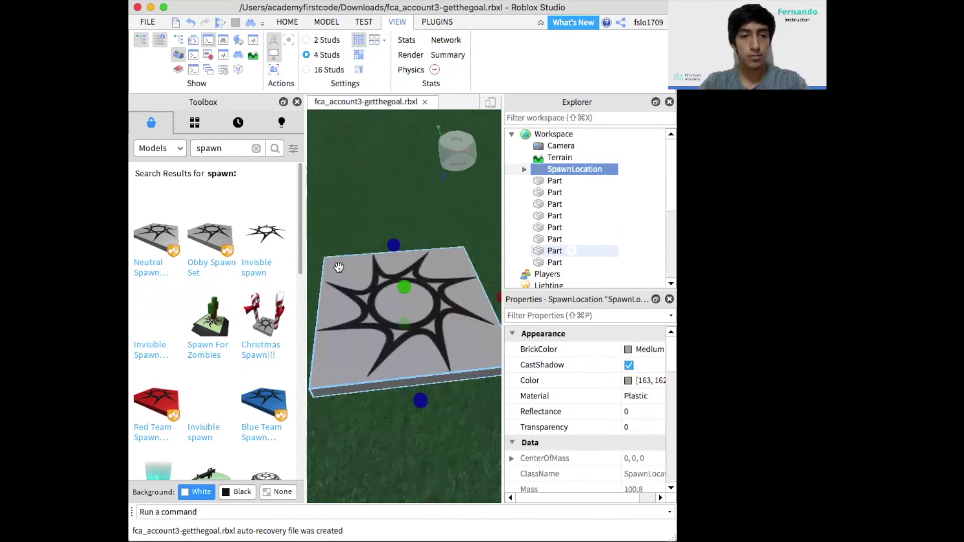
pyautogui.click(298, 102)
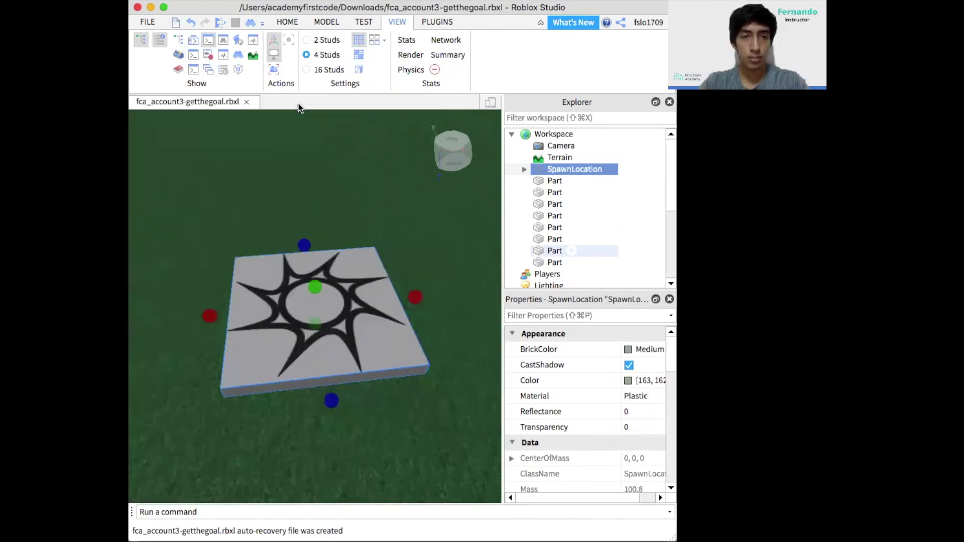
# Step: Enlarge the spawn location in both horizontal directions and deselect it with the Select tool
pyautogui.moveTo(329, 186); pyautogui.dragTo(327, 187, button='right')
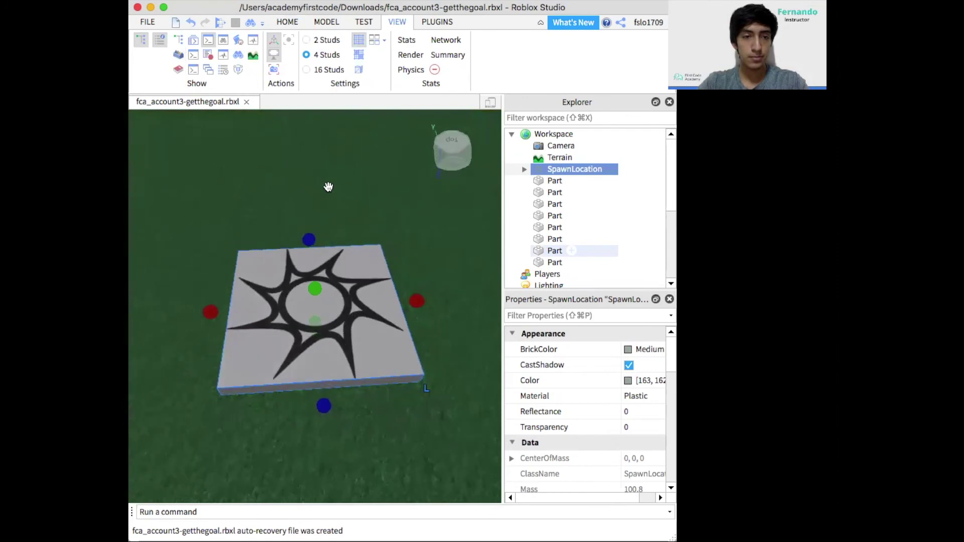
pyautogui.click(287, 22)
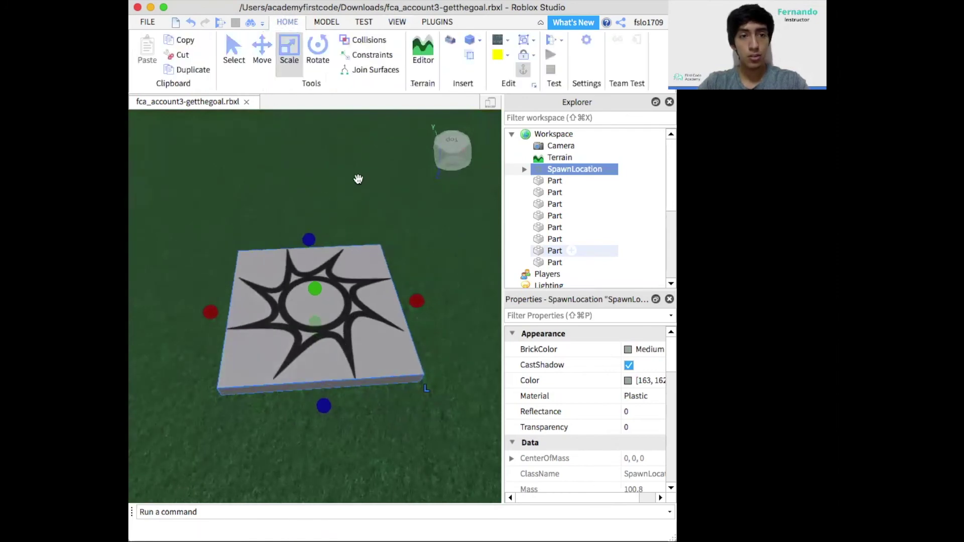
pyautogui.moveTo(309, 241); pyautogui.dragTo(305, 196)
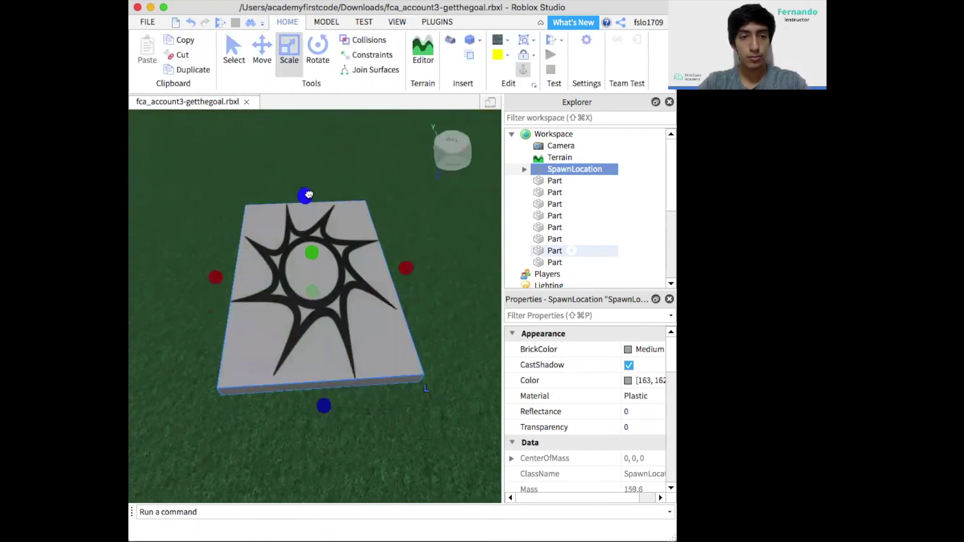
pyautogui.moveTo(414, 280); pyautogui.dragTo(455, 266)
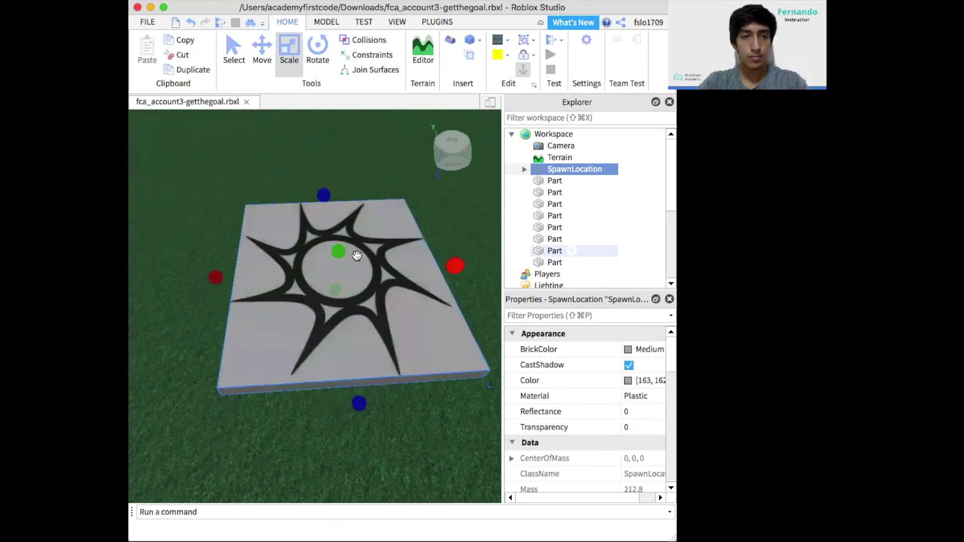
pyautogui.click(262, 65)
pyautogui.click(232, 56)
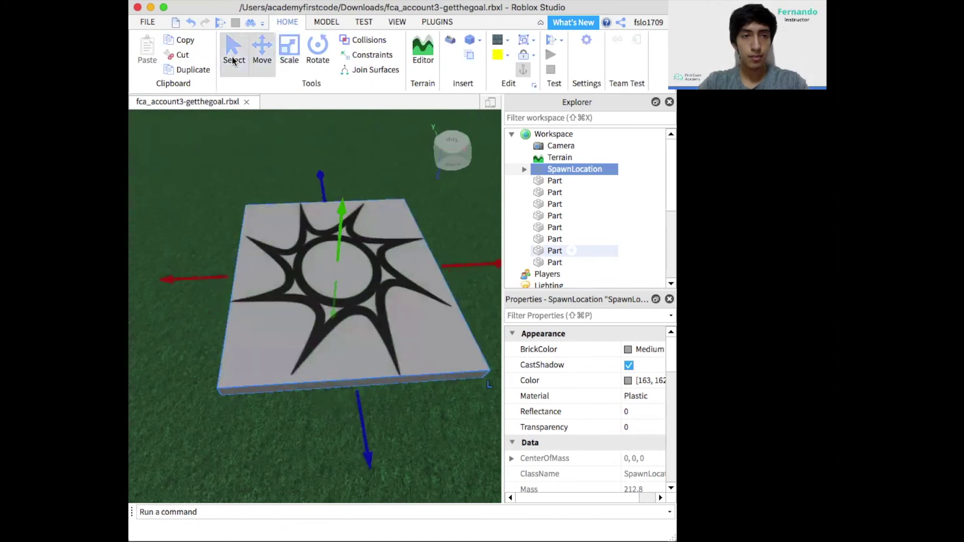
pyautogui.click(292, 246)
pyautogui.click(300, 184)
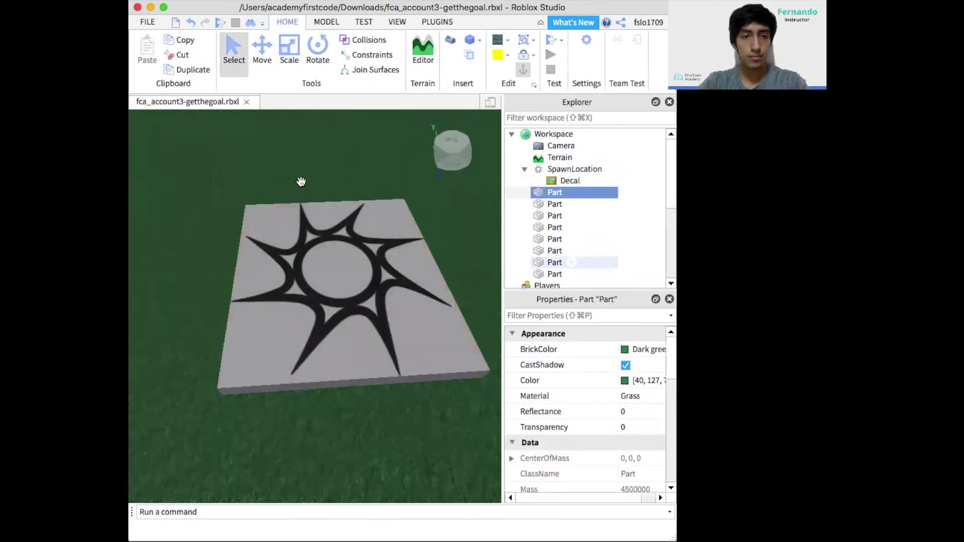
# Step: Insert a sphere part and place it on the grass in front of the spawn location
pyautogui.scroll(-8, 301, 182)
pyautogui.scroll(6, 328, 279)
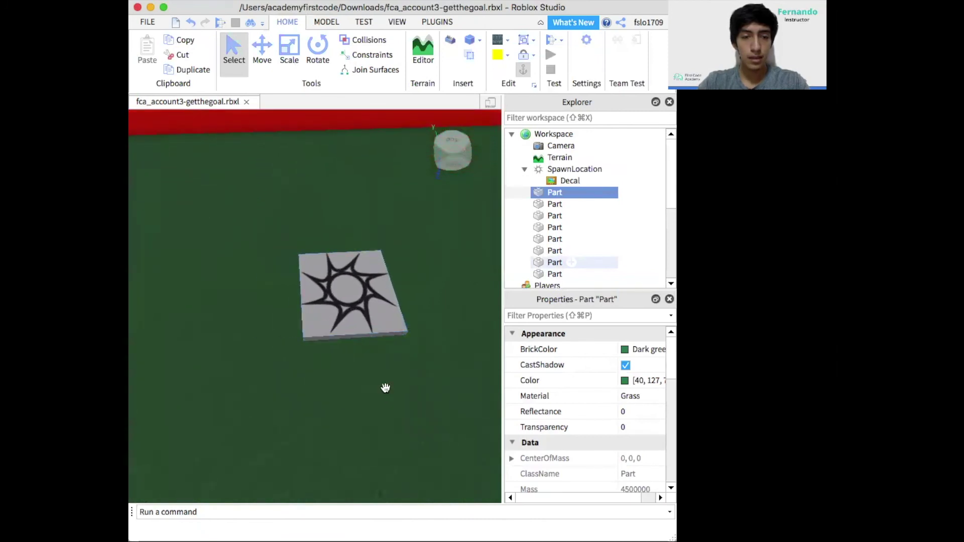
pyautogui.press('s')
pyautogui.press('s')
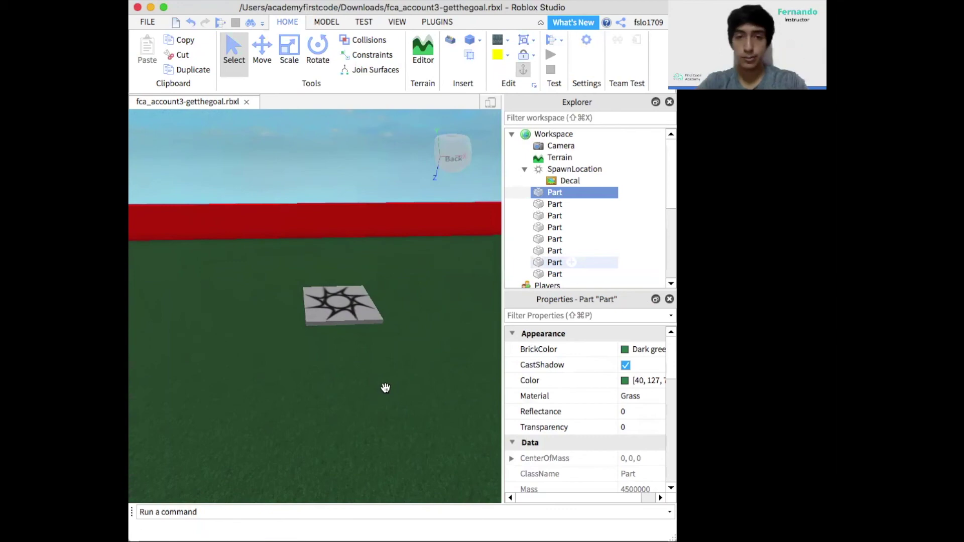
pyautogui.click(481, 41)
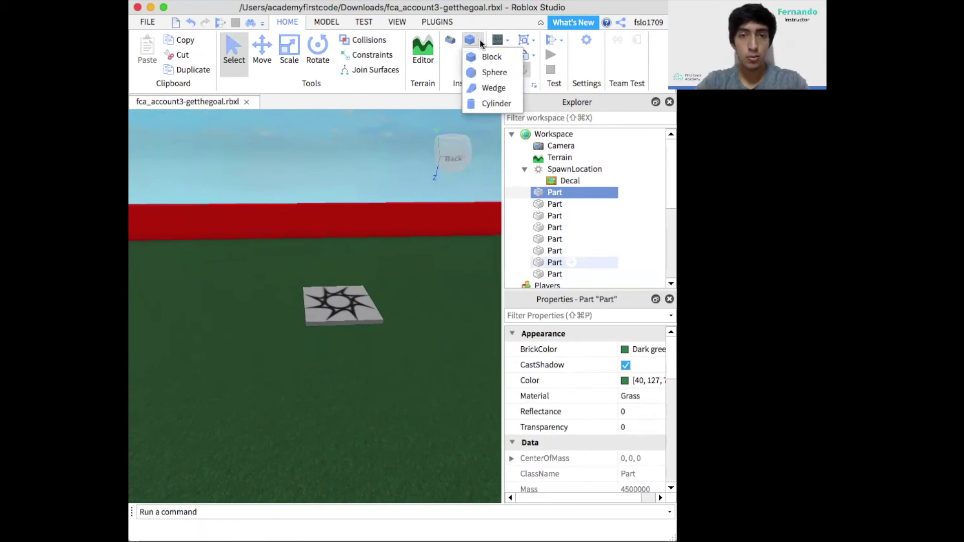
pyautogui.click(492, 73)
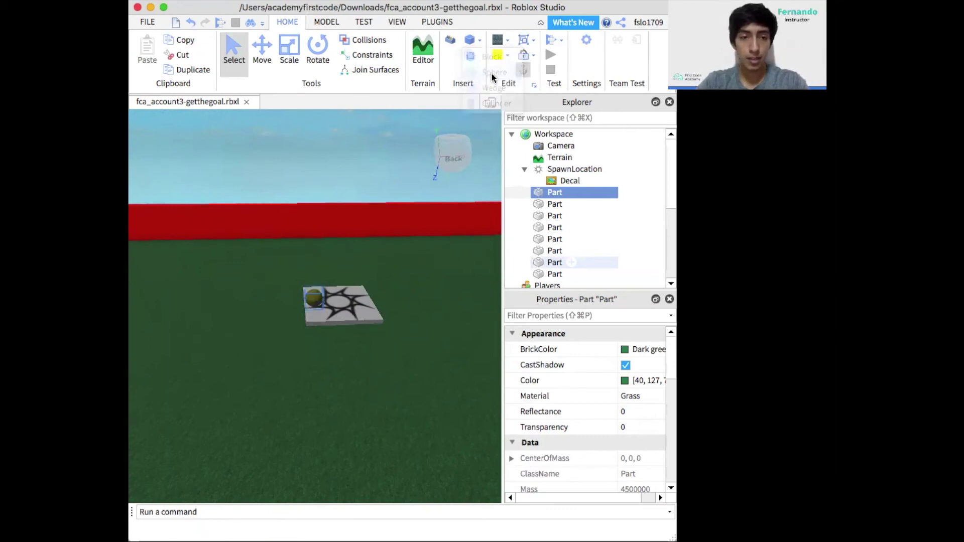
pyautogui.moveTo(315, 298); pyautogui.dragTo(362, 381)
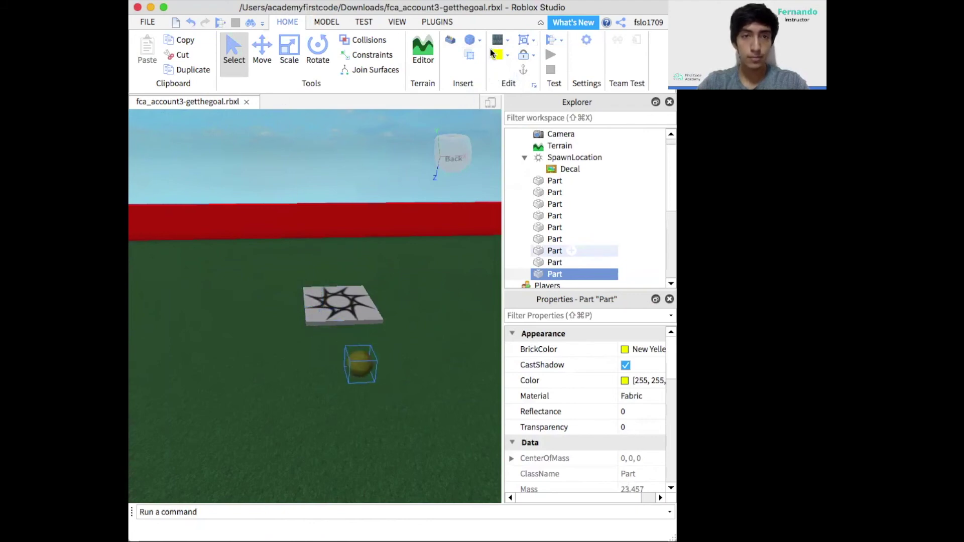
# Step: Set the sphere's material to Neon and its color to Really blue
pyautogui.click(505, 43)
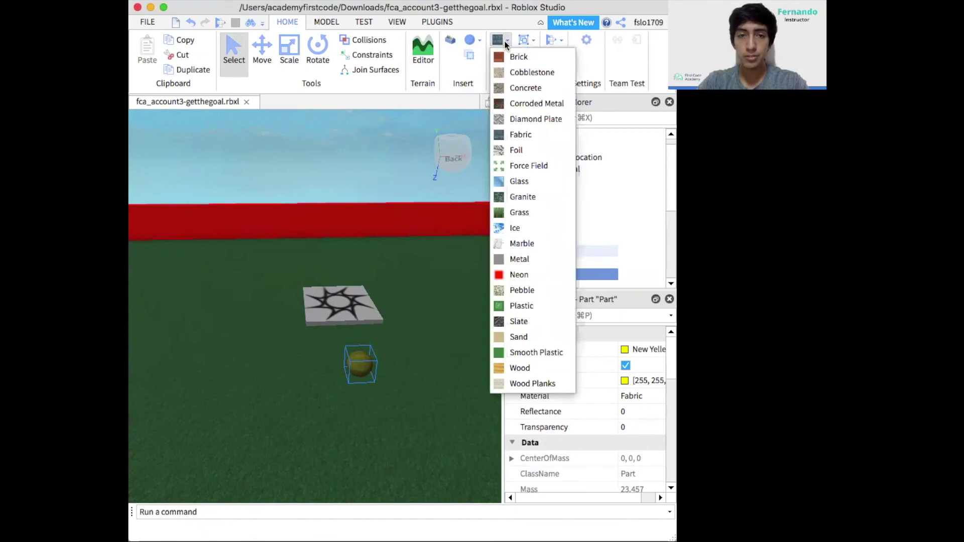
pyautogui.click(538, 275)
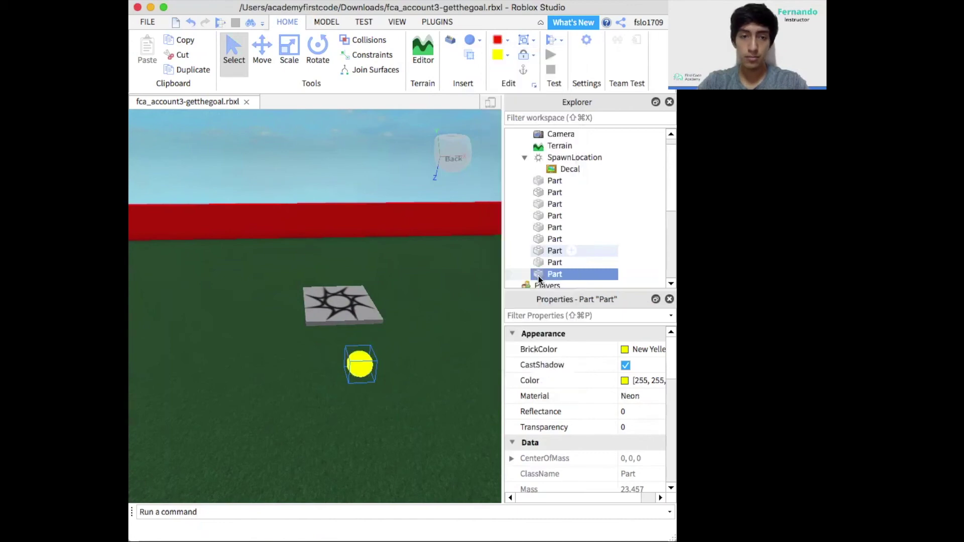
pyautogui.click(399, 442)
pyautogui.click(361, 368)
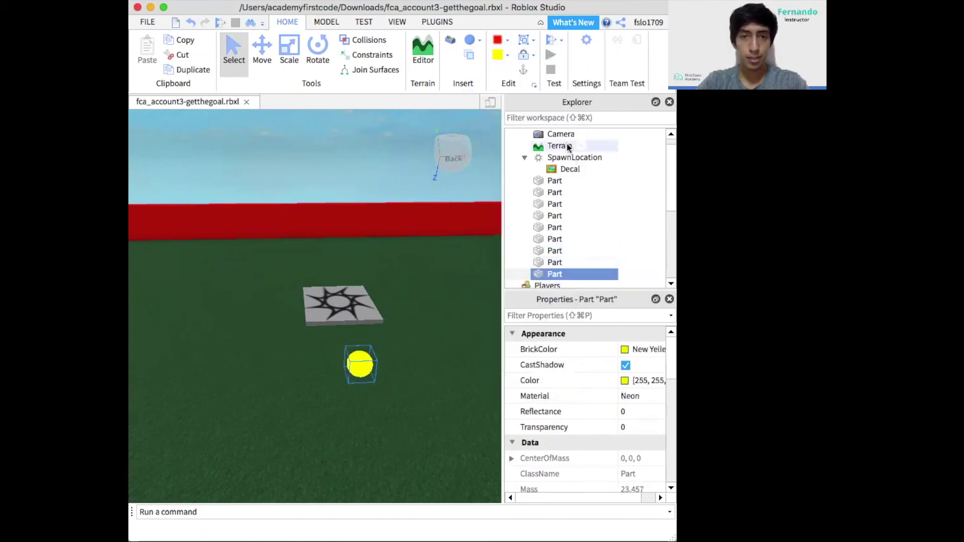
pyautogui.click(508, 55)
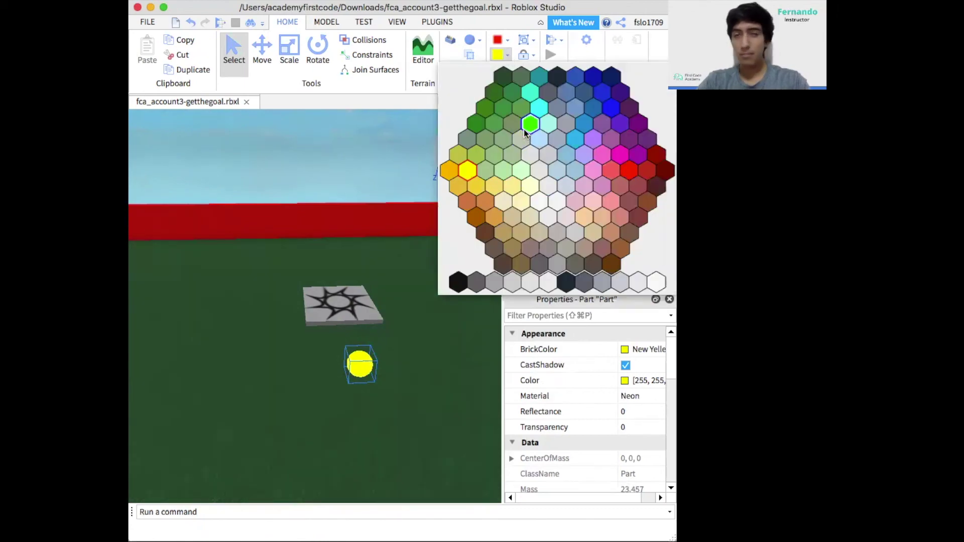
pyautogui.click(612, 109)
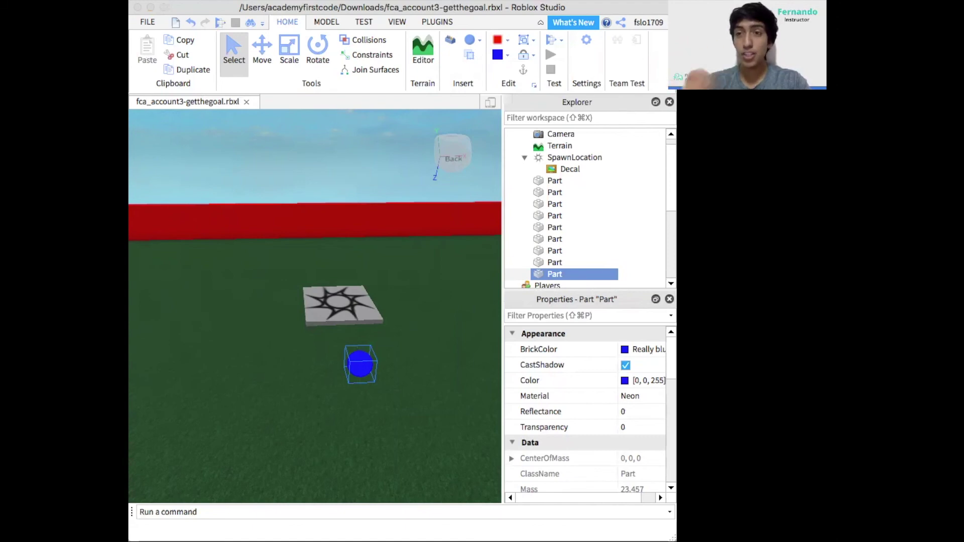
# Step: Rename the blue sphere part as Ball
pyautogui.click(552, 285)
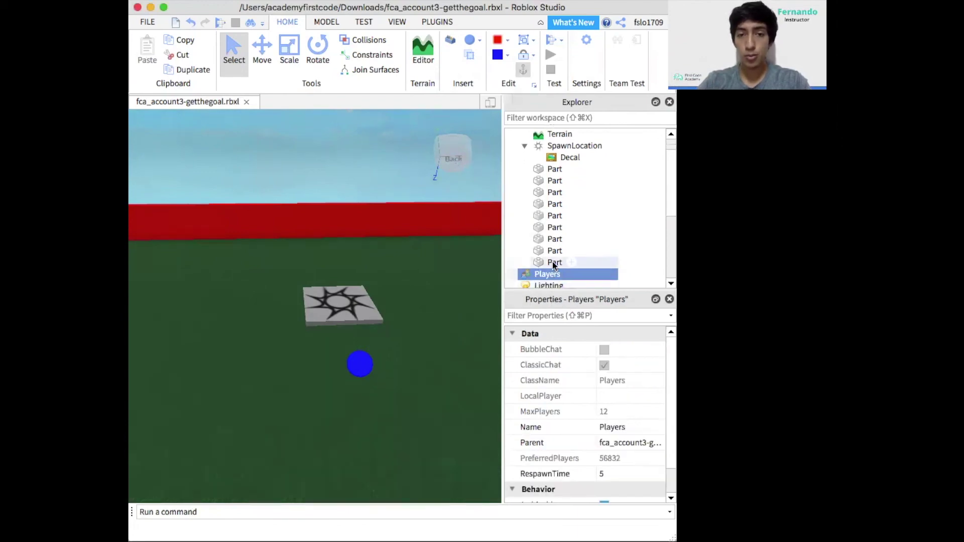
pyautogui.click(554, 263)
pyautogui.rightClick(554, 263)
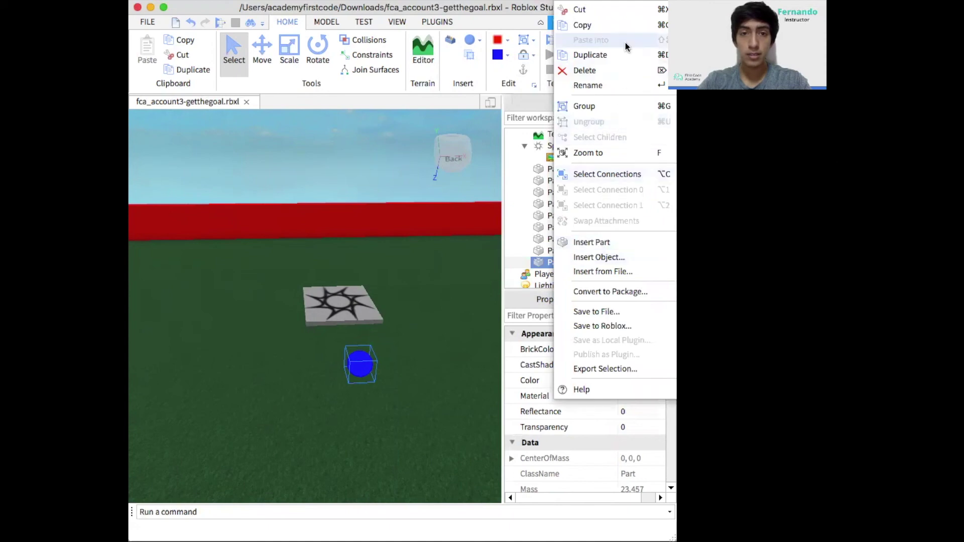
pyautogui.click(630, 84)
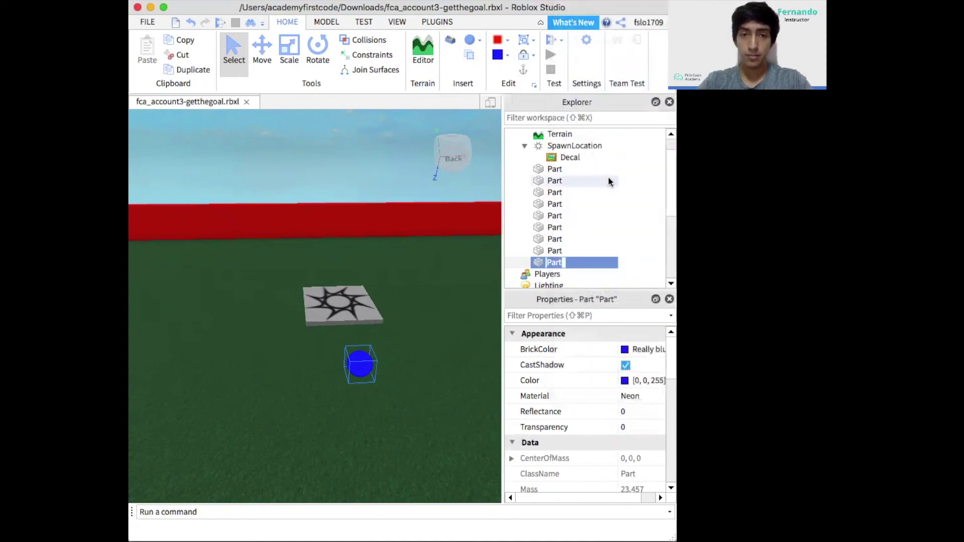
pyautogui.write('Ball')
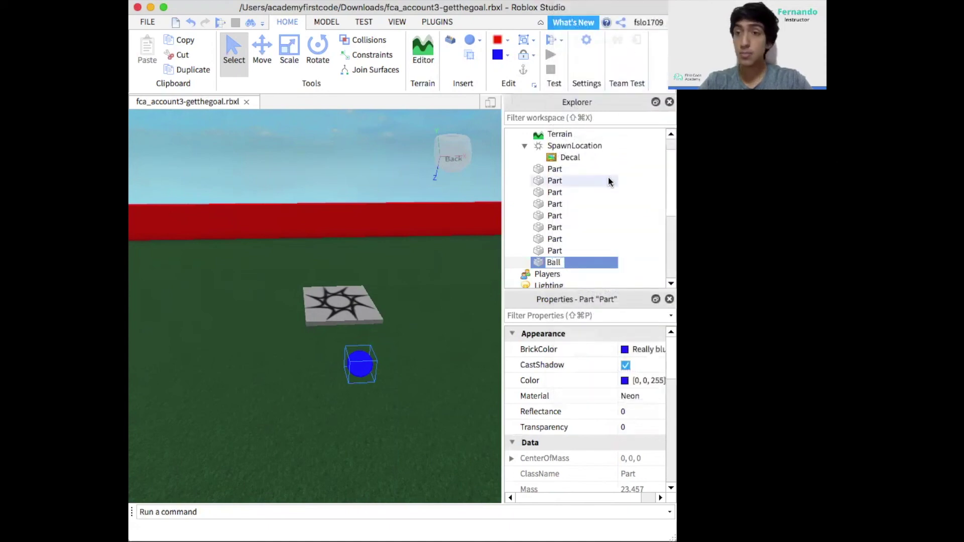
pyautogui.press('Return')
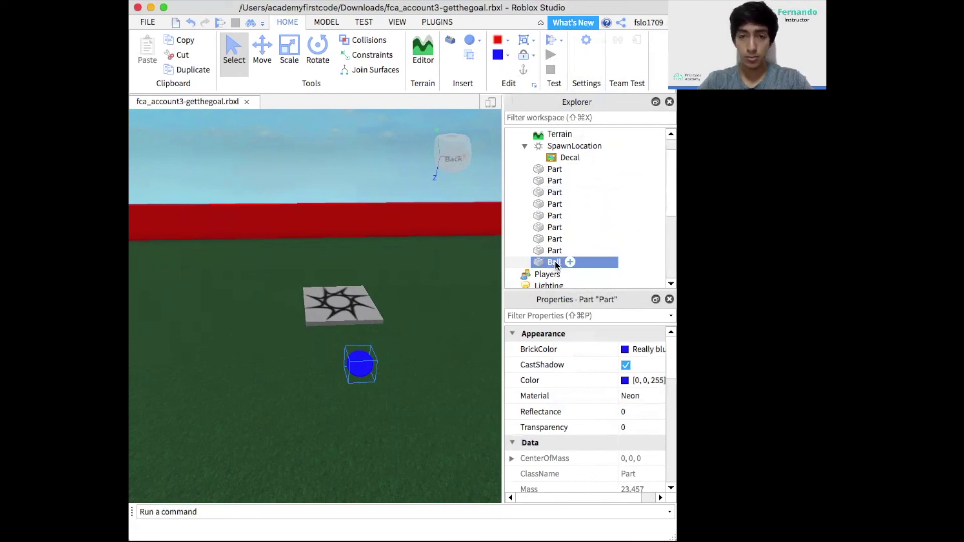
# Step: Move the Ball part out of the Workspace into ServerStorage
pyautogui.scroll(-5, 555, 261)
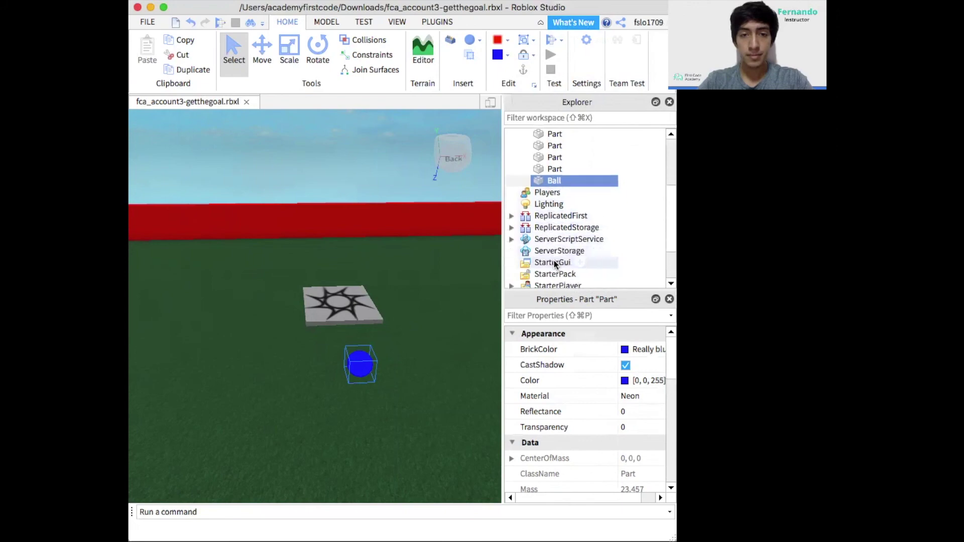
pyautogui.scroll(-1, 555, 262)
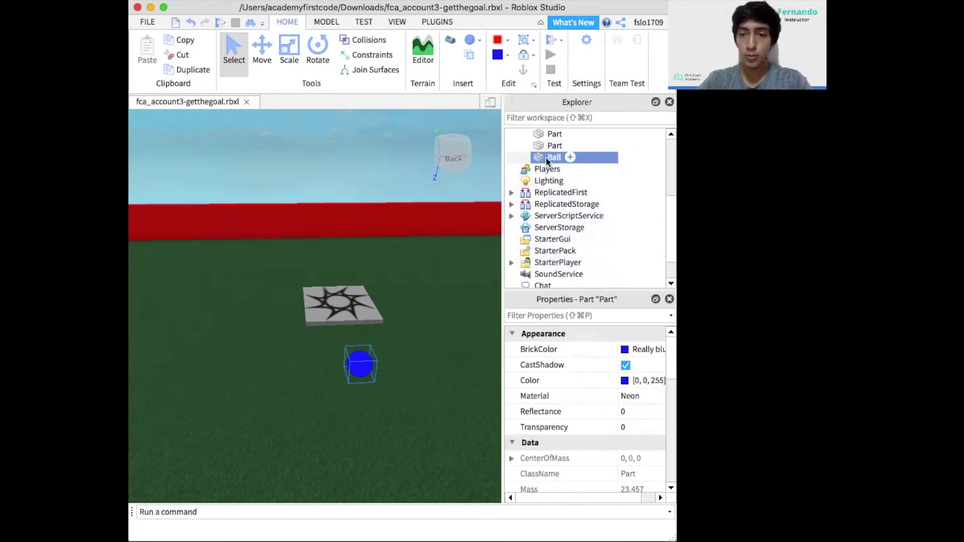
pyautogui.click(569, 158)
pyautogui.moveTo(570, 160); pyautogui.dragTo(553, 229)
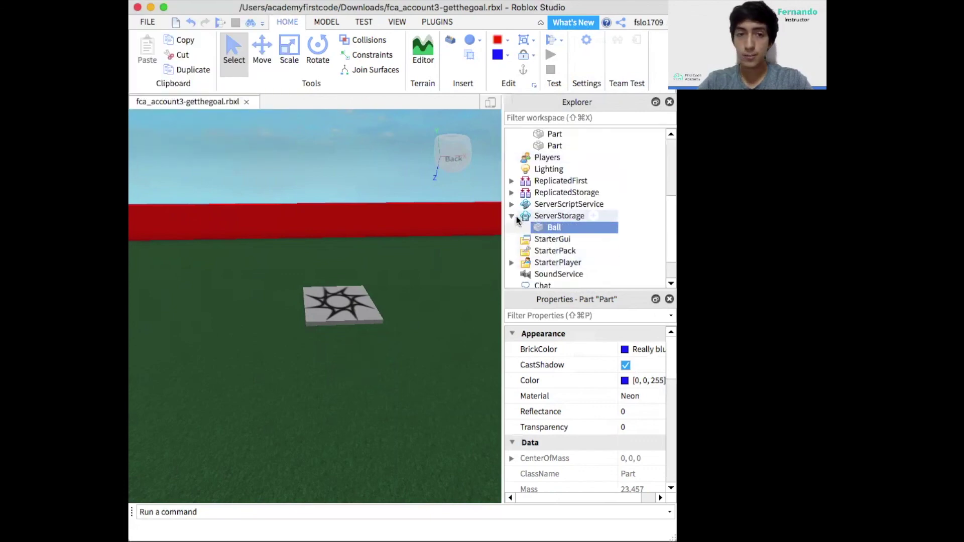
pyautogui.click(396, 347)
pyautogui.click(397, 451)
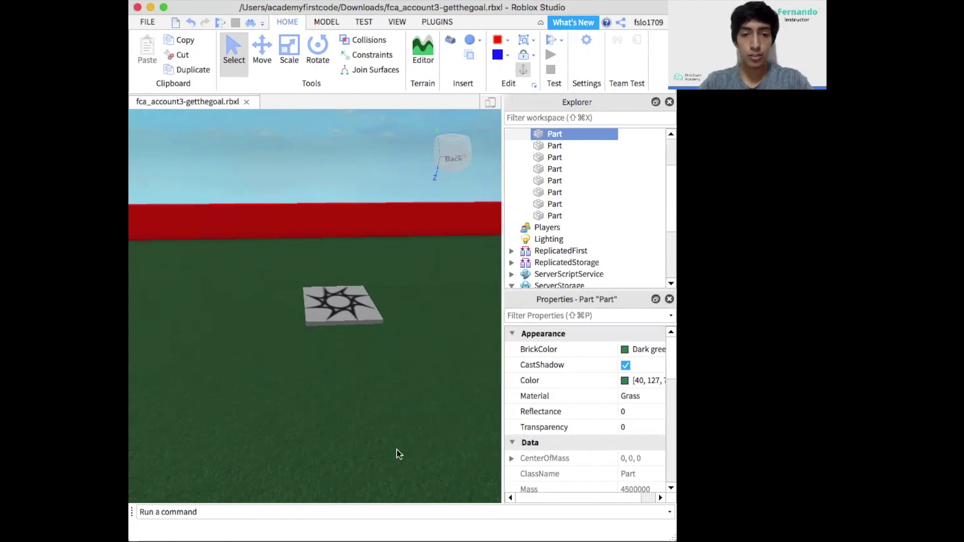
# Step: Rename the pole part of the goal flag as FlagPole
pyautogui.moveTo(269, 377); pyautogui.dragTo(268, 378, button='right')
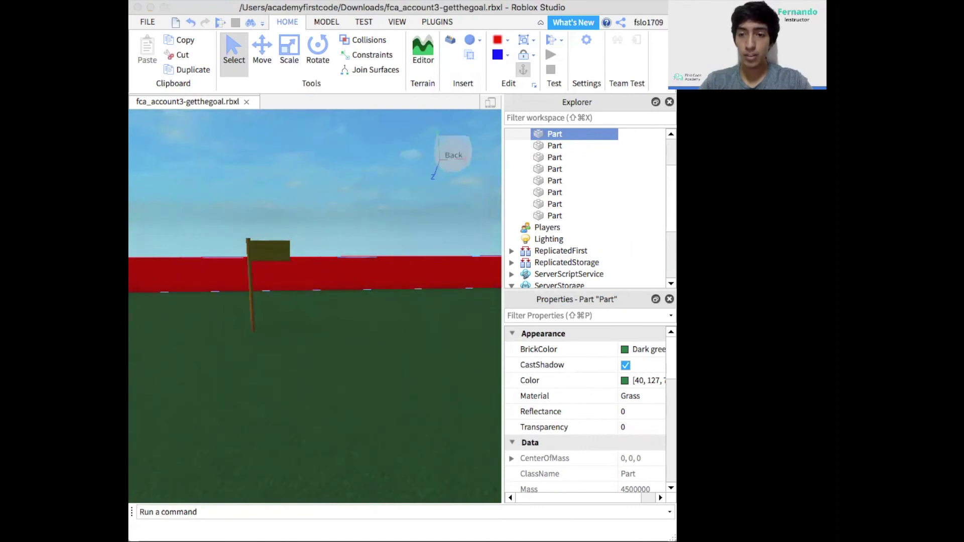
pyautogui.click(252, 297)
pyautogui.rightClick(571, 203)
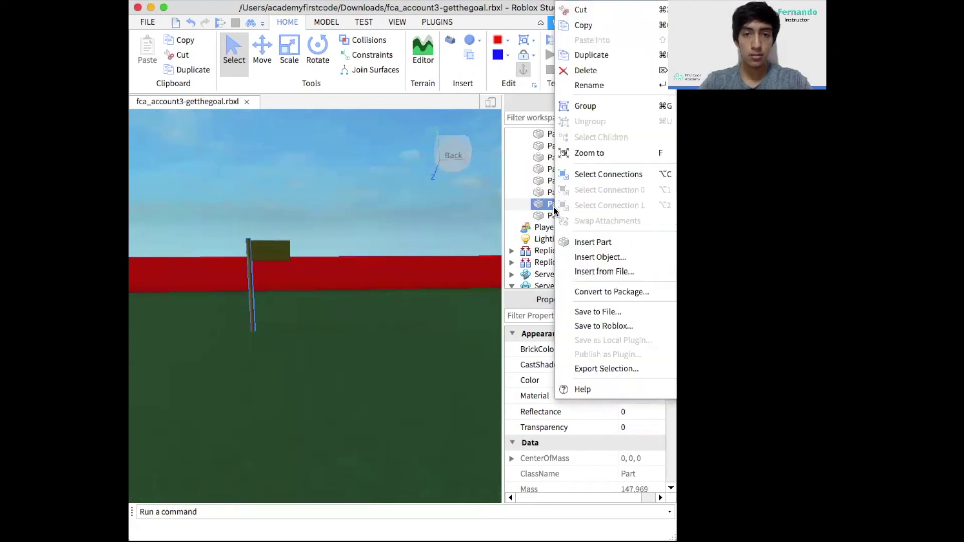
pyautogui.click(625, 84)
pyautogui.write('Fla')
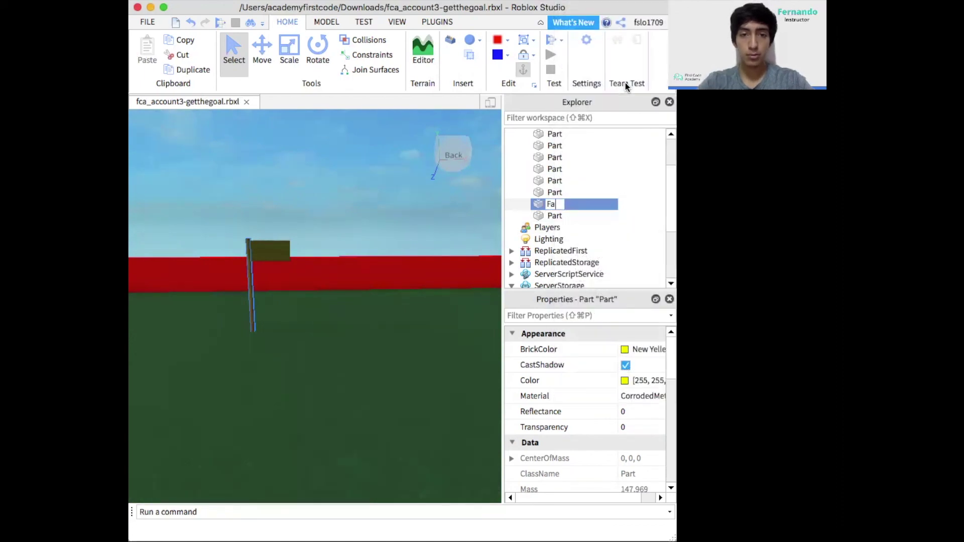
pyautogui.write('gPole')
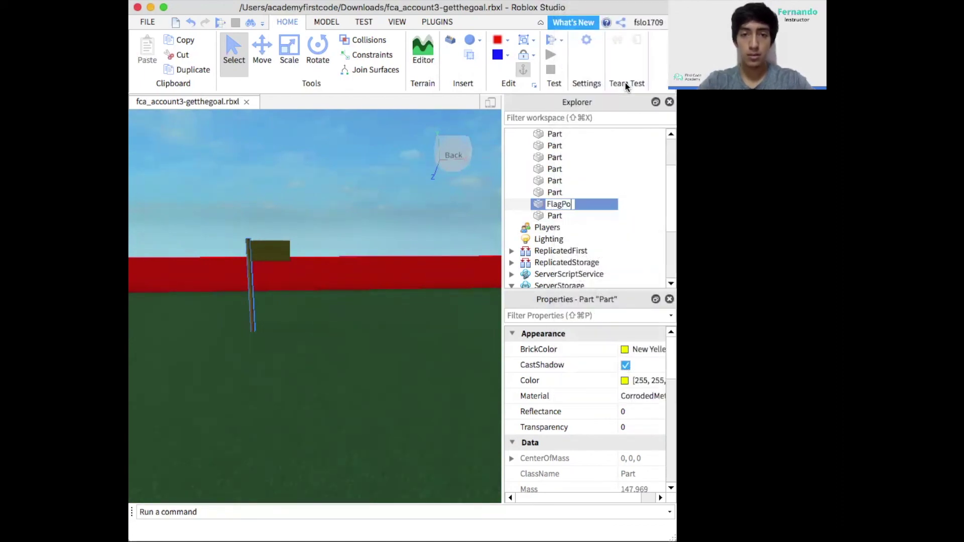
pyautogui.press('Return')
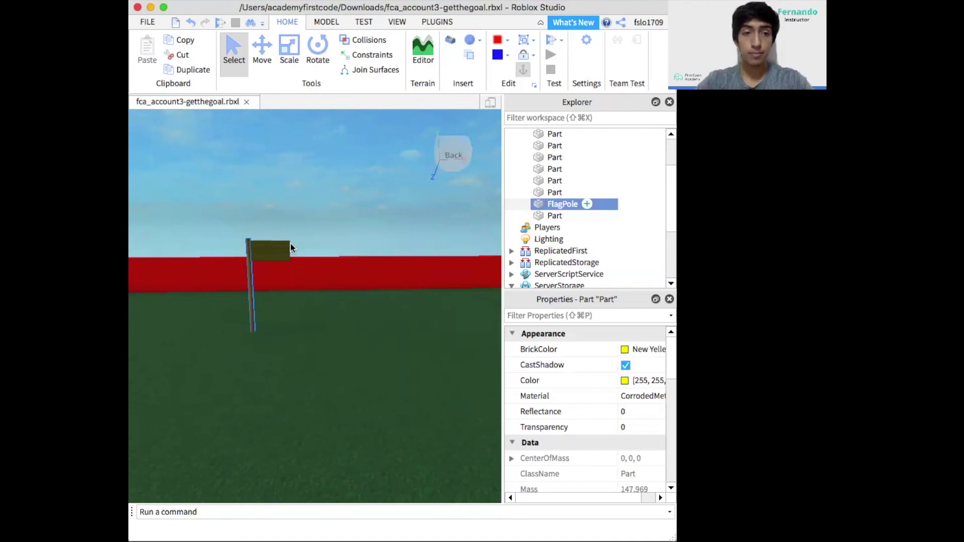
# Step: Rename the yellow block on the pole as Flag
pyautogui.click(274, 253)
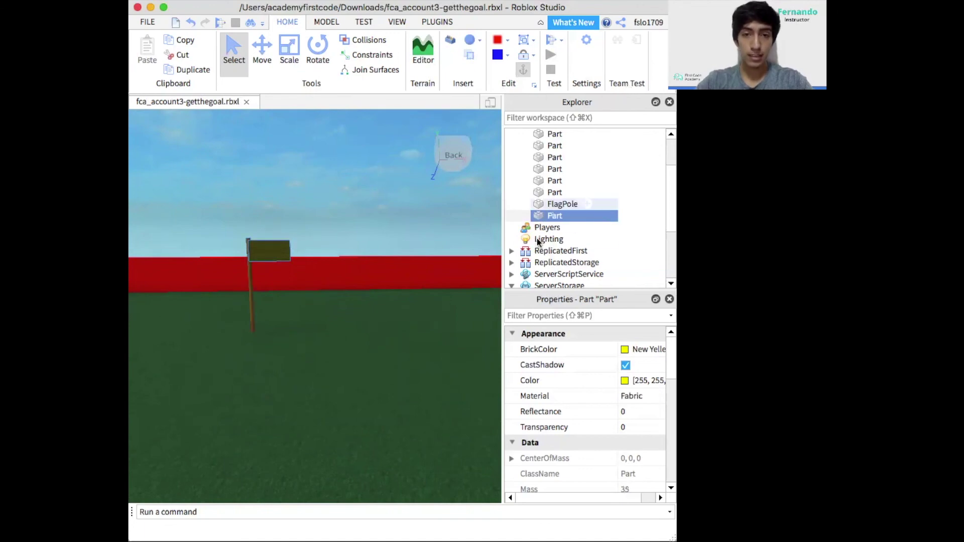
pyautogui.rightClick(556, 215)
pyautogui.click(590, 86)
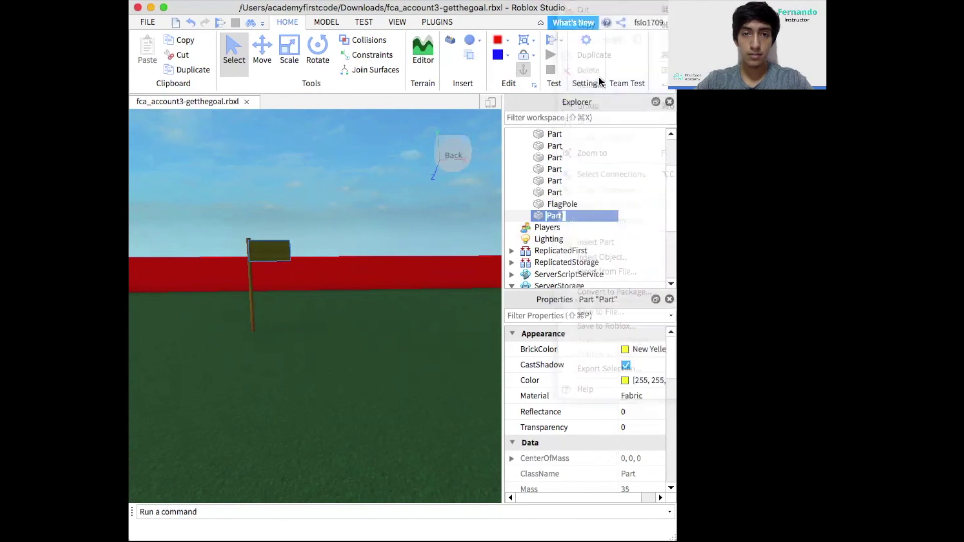
pyautogui.write('Flag')
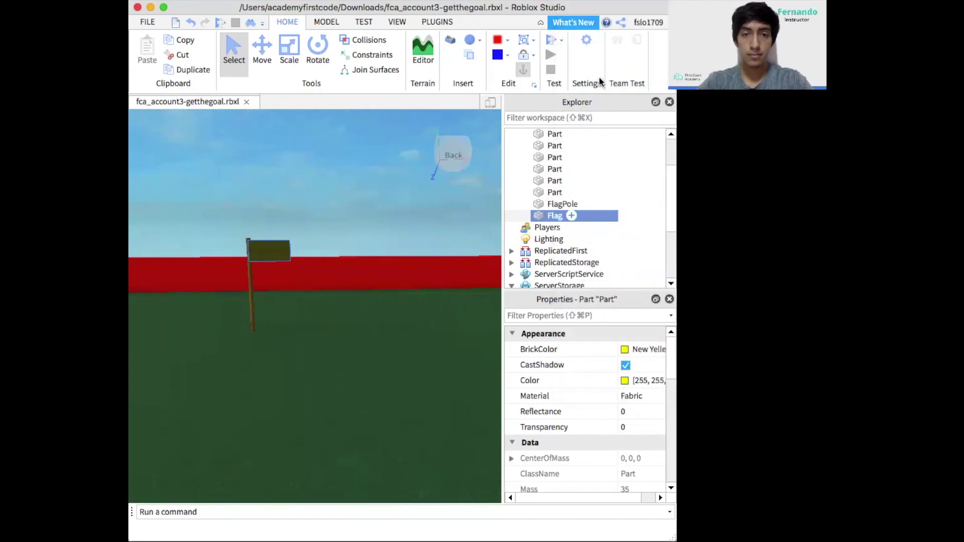
pyautogui.click(330, 360)
# Step: Start a play test of the game and close the Toolbox, Asset Manager and Terrain Editor
pyautogui.press('d')
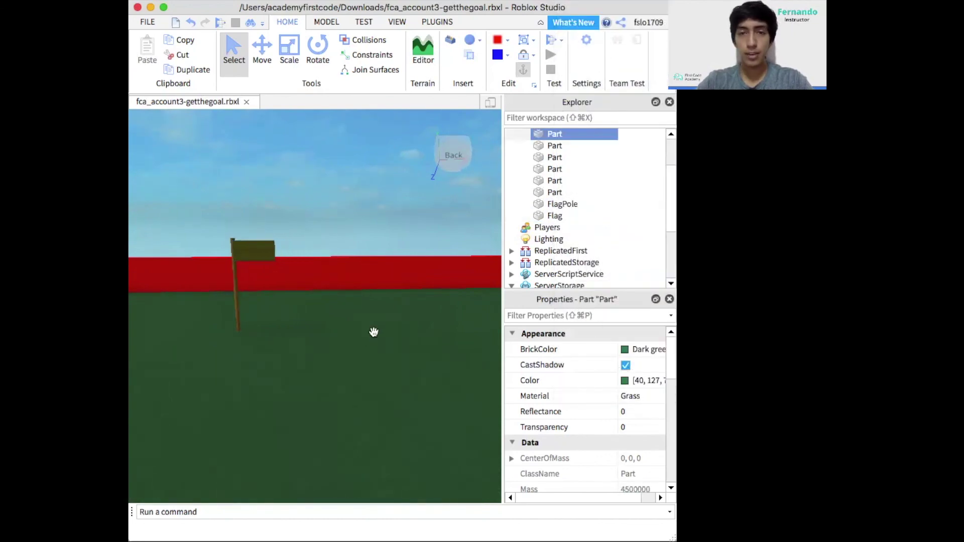
pyautogui.press('d')
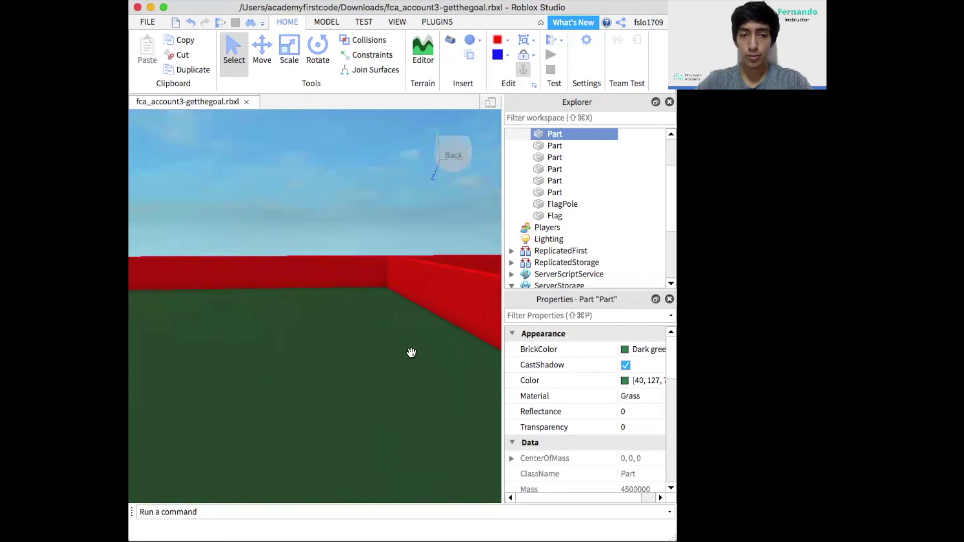
pyautogui.press('d')
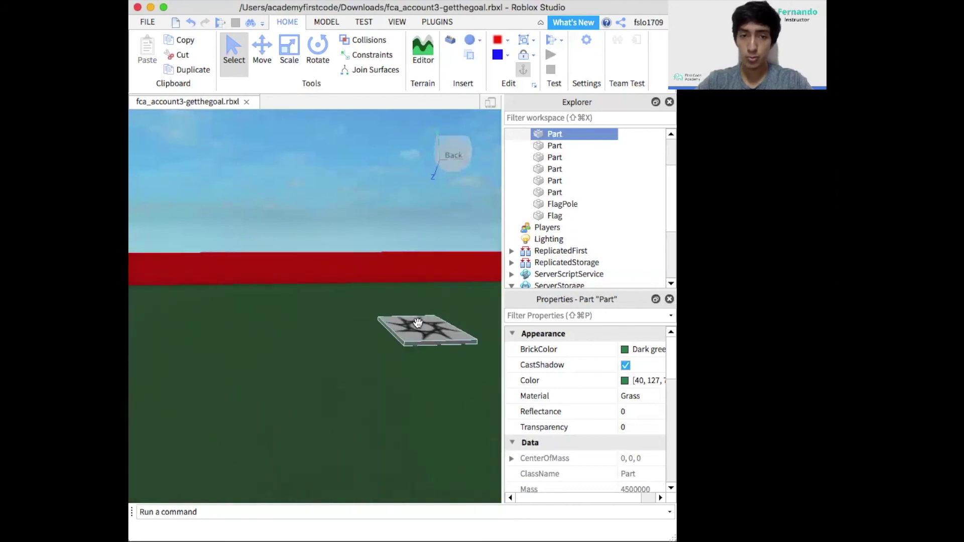
pyautogui.click(374, 333)
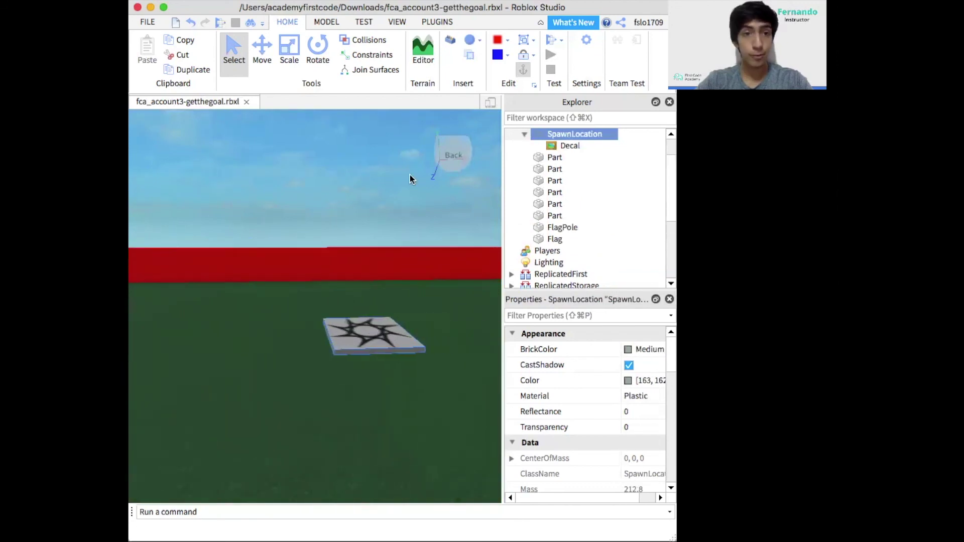
pyautogui.click(528, 66)
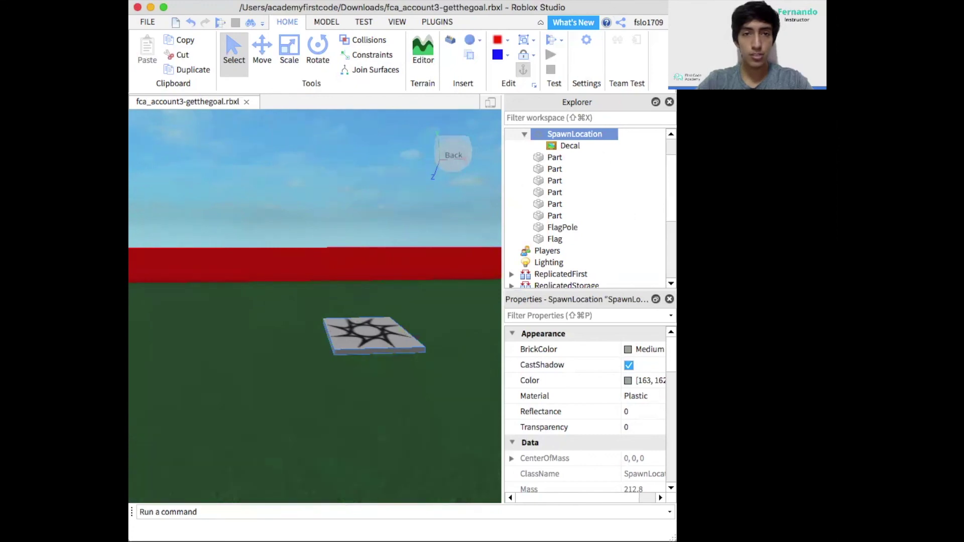
pyautogui.click(551, 41)
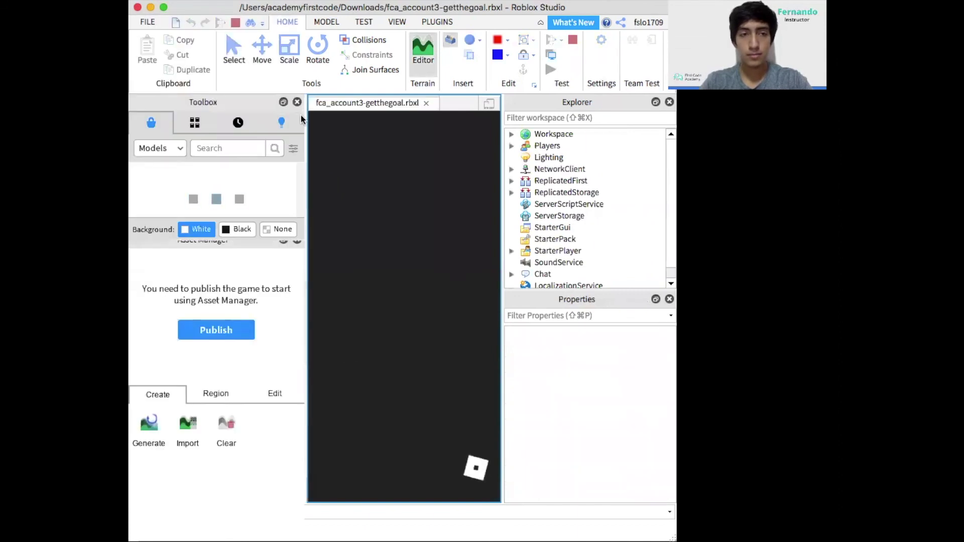
pyautogui.click(297, 103)
pyautogui.click(297, 102)
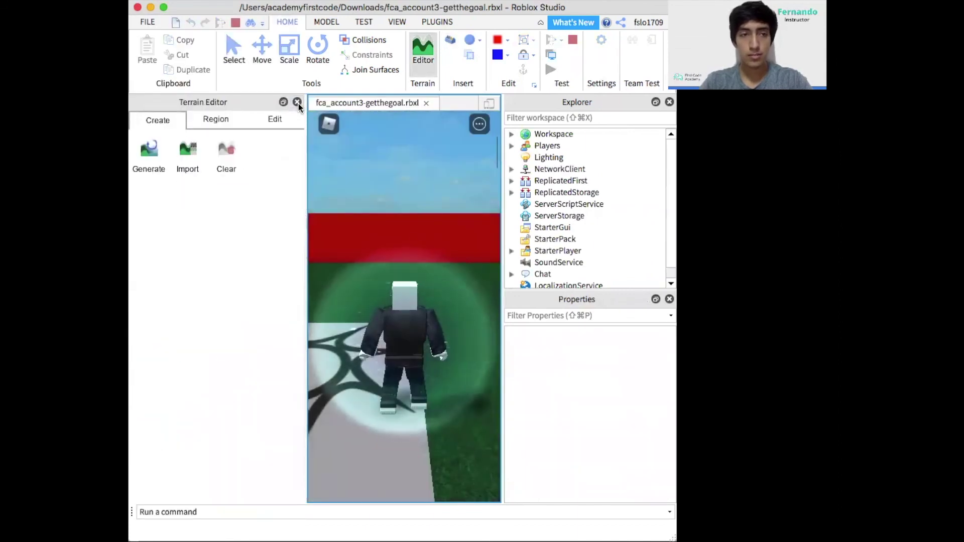
pyautogui.click(298, 102)
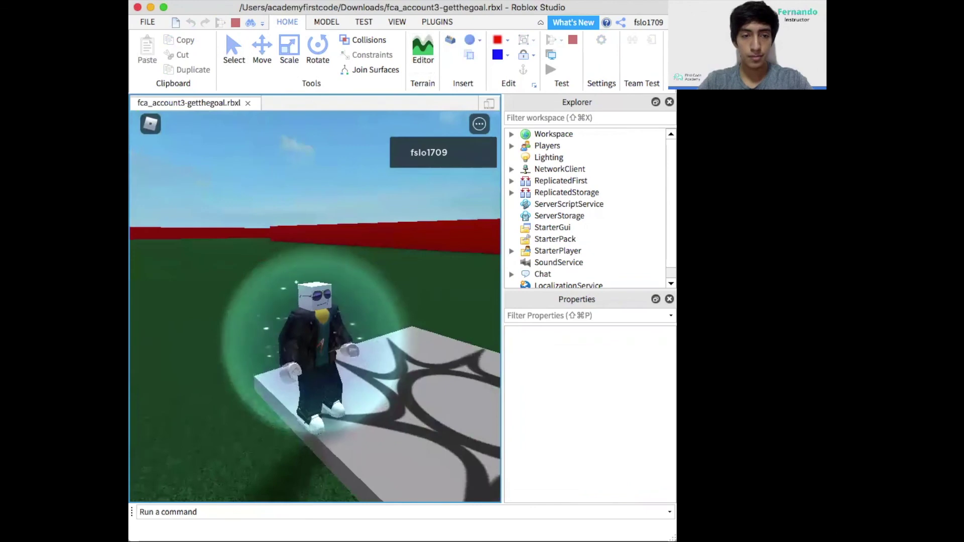
# Step: Run the character off the spawn location across the grass toward the red wall, jumping along the way
pyautogui.press('w')
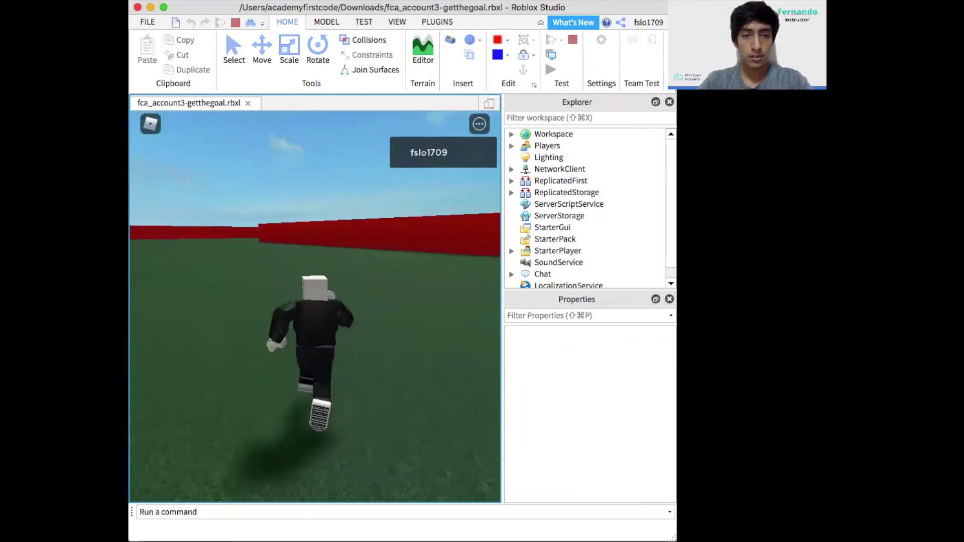
pyautogui.moveTo(420, 324)
pyautogui.mouseDown(button='right')
pyautogui.moveTo(421, 401)
pyautogui.moveTo(420, 325)
pyautogui.mouseUp(button='right')
pyautogui.press('space')
pyautogui.press('space')
pyautogui.press('space')
pyautogui.press('space')
pyautogui.press('d')
pyautogui.press('w')
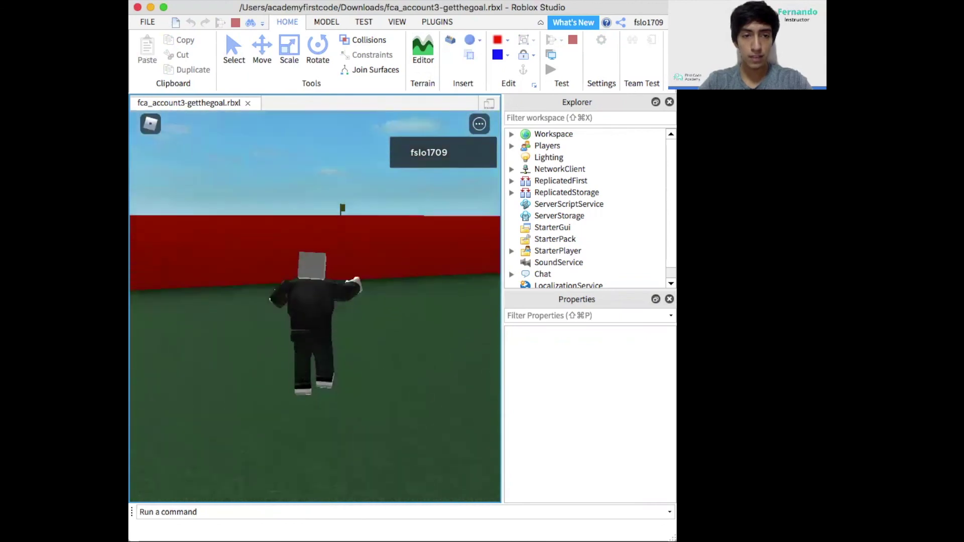
pyautogui.press('s')
pyautogui.press('d')
# Step: Bring the character back onto the spawn location and look down on it from above
pyautogui.press('space')
pyautogui.press('space')
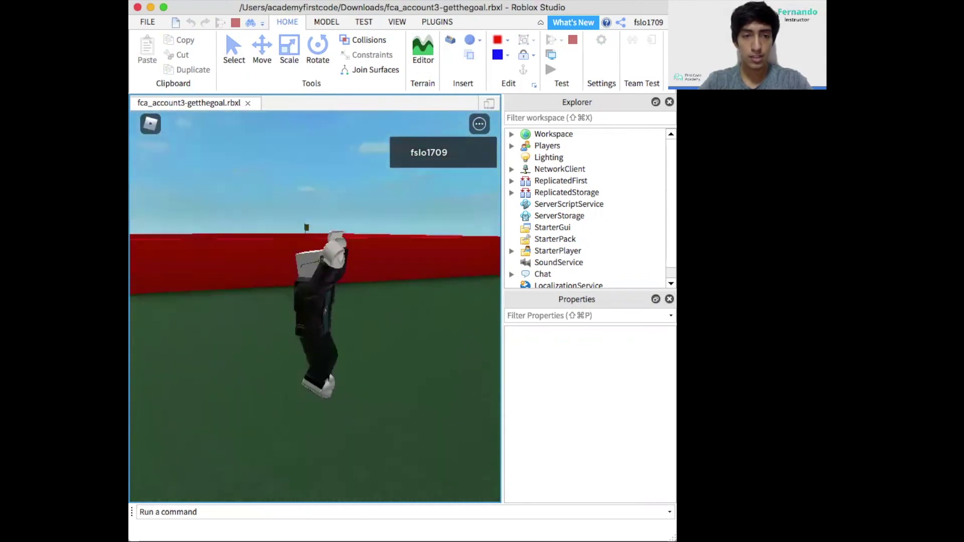
pyautogui.moveTo(421, 324); pyautogui.dragTo(351, 296, button='right')
pyautogui.press('space')
pyautogui.press('w')
pyautogui.press('w')
pyautogui.press('w')
pyautogui.press('s')
pyautogui.press('w')
pyautogui.press('space')
pyautogui.press('s')
pyautogui.press('w')
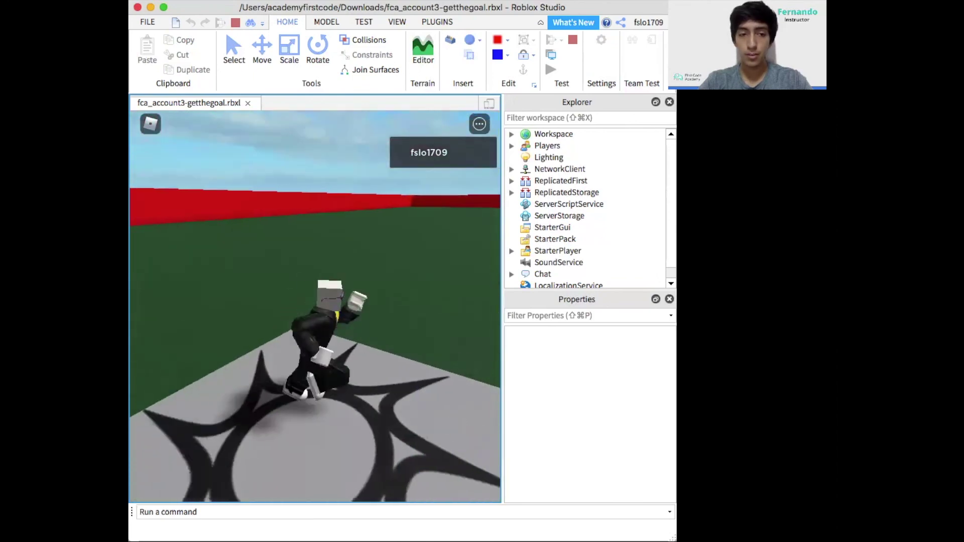
pyautogui.press('s')
pyautogui.press('w')
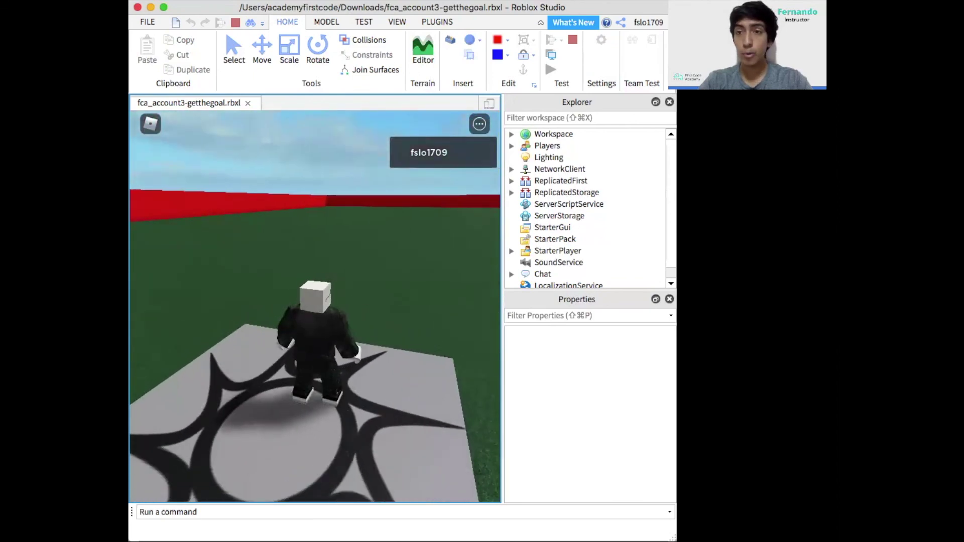
pyautogui.moveTo(351, 296); pyautogui.dragTo(389, 354, button='right')
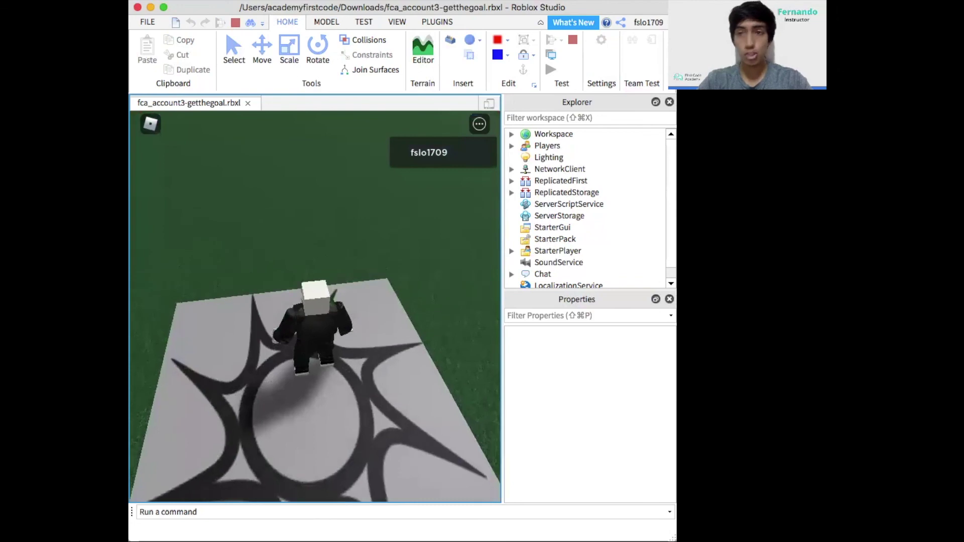